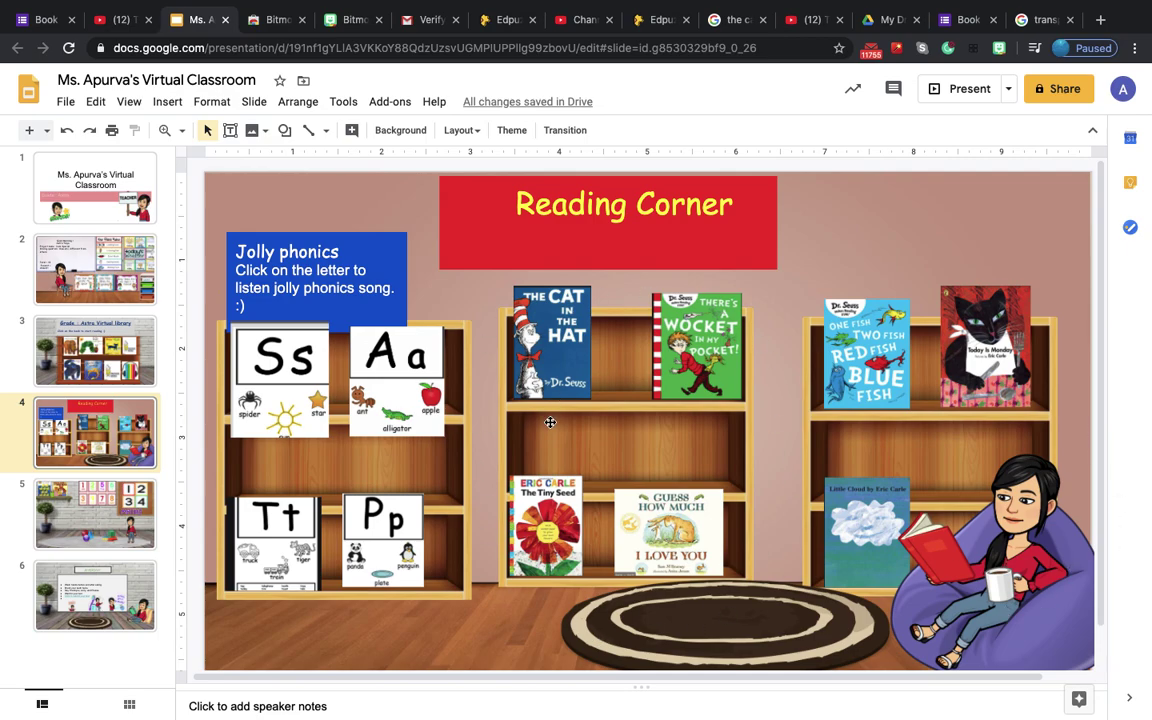
key("Up")
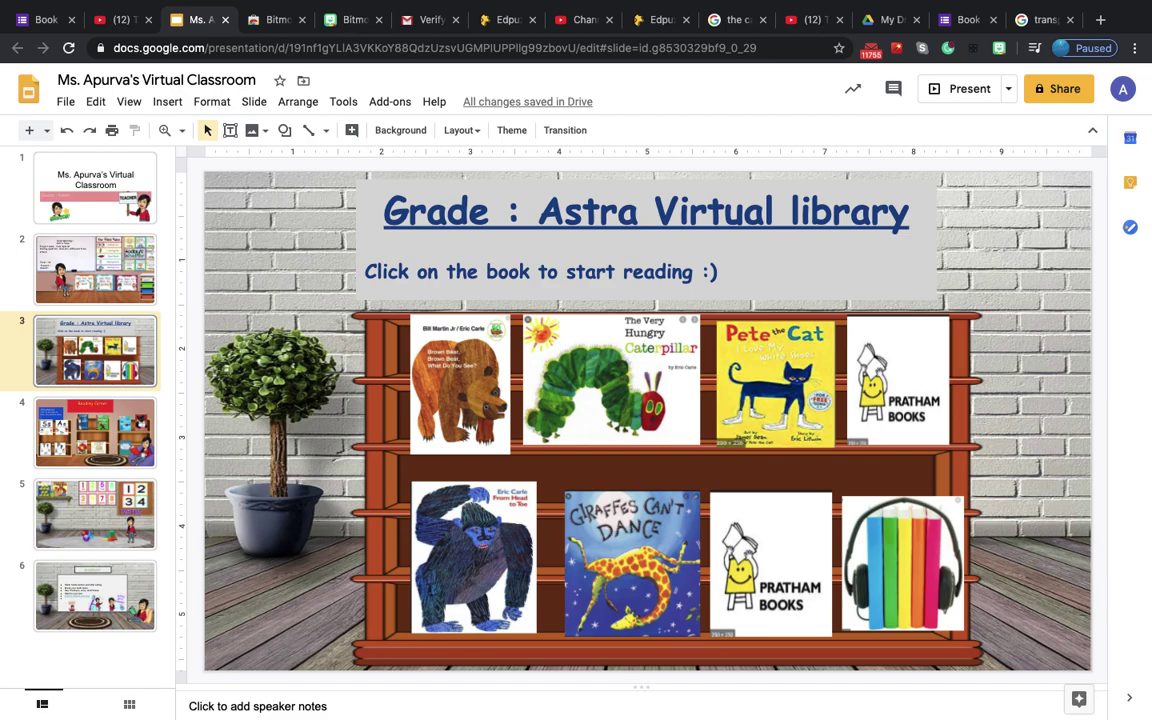
key("Down")
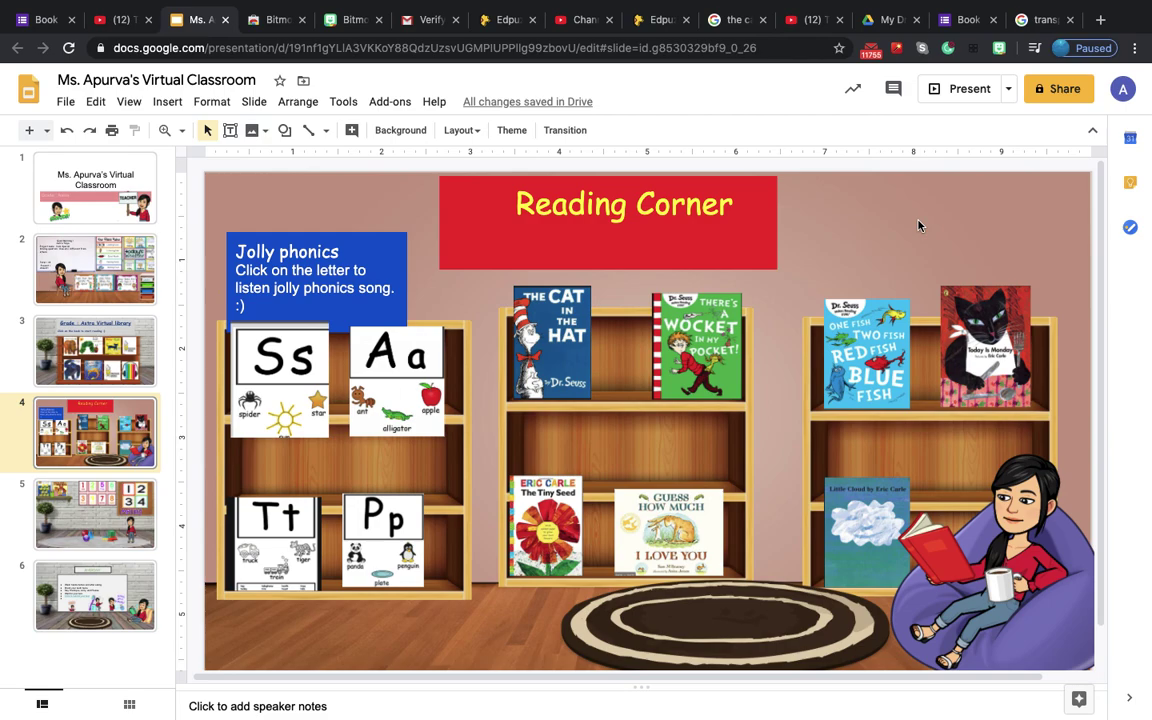
Step: Open the Google homepage in a new browser tab and start a blank presentation in Google Slides
key("super+t")
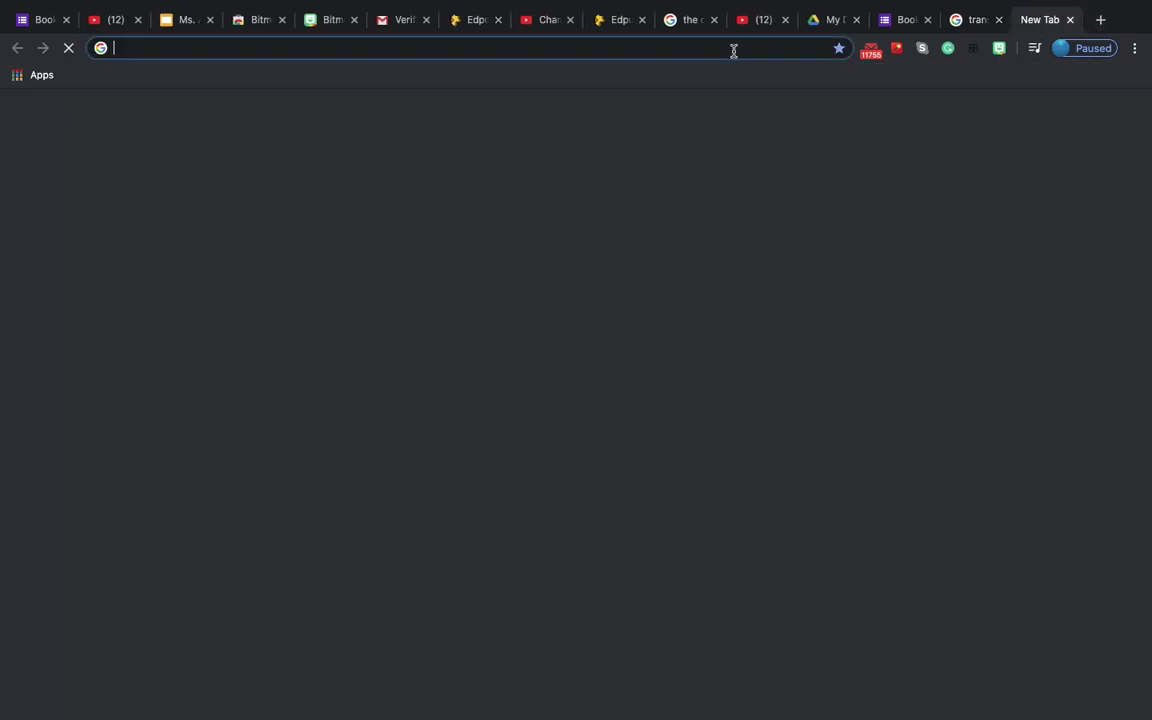
type("www")
key("Return")
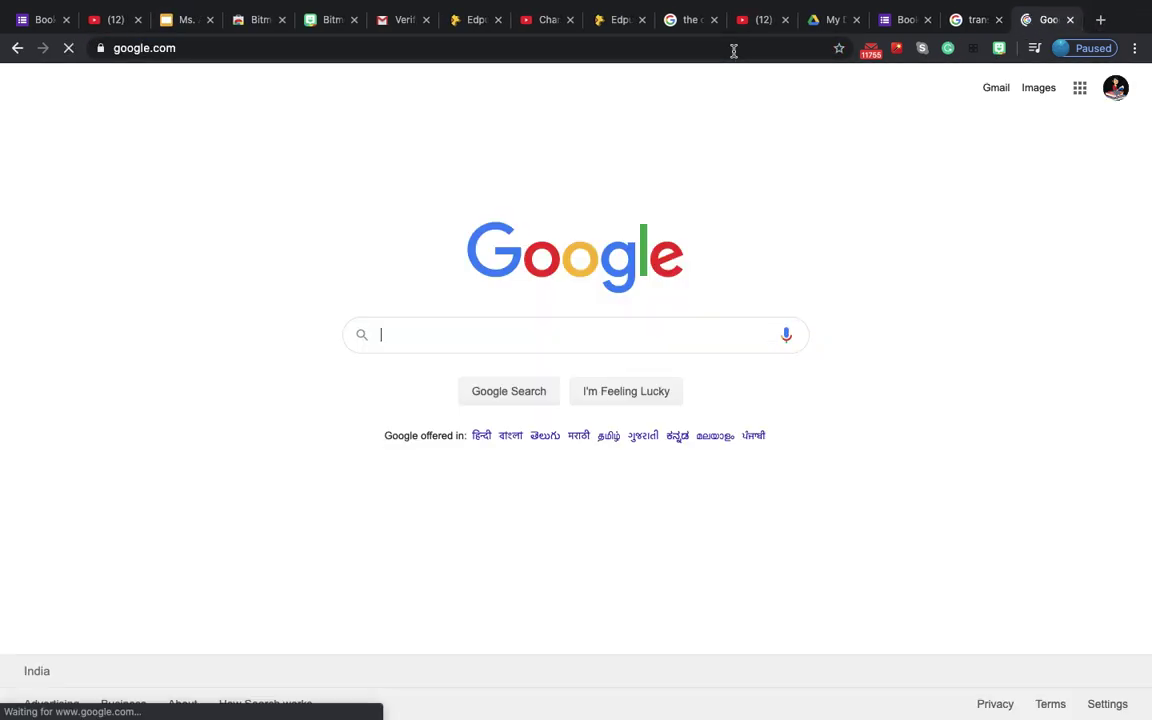
left_click(1082, 90)
scroll(954, 288, "down", 5)
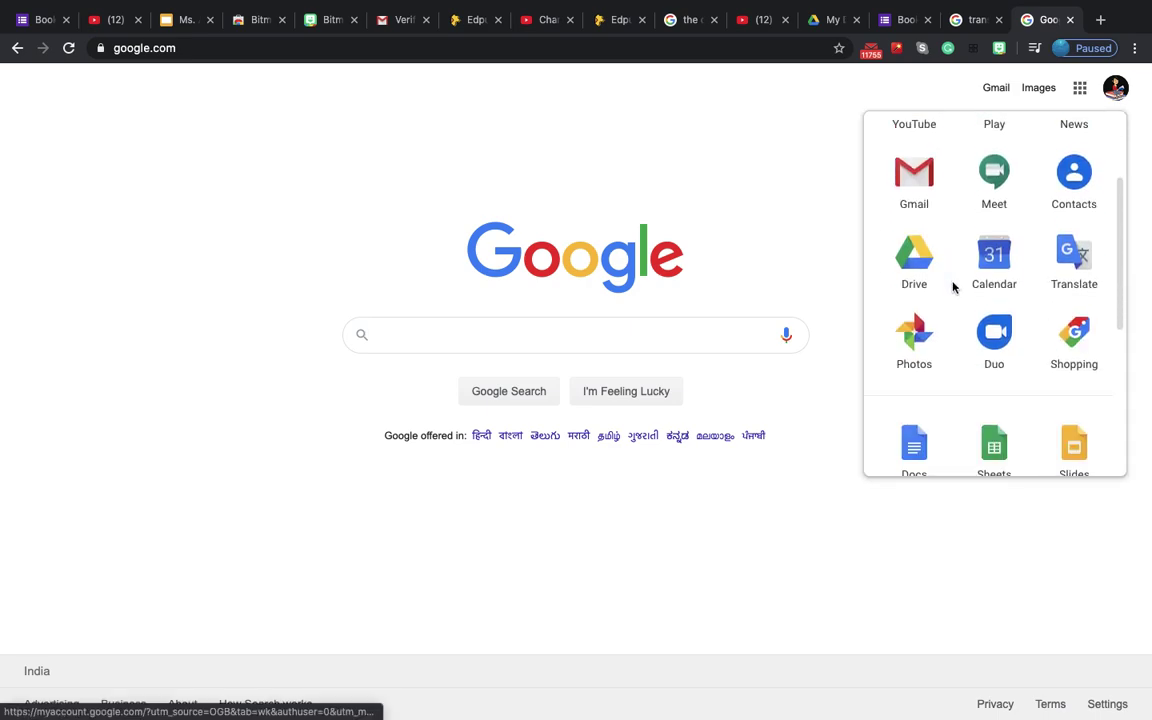
left_click(1084, 331)
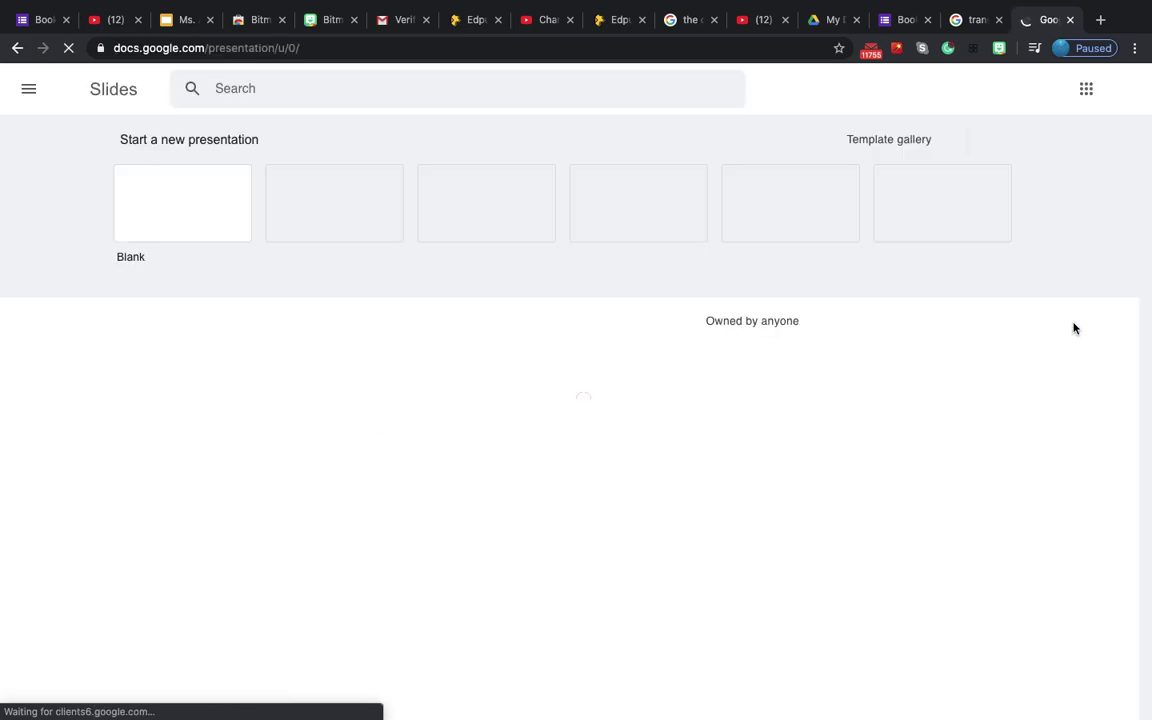
left_click(182, 205)
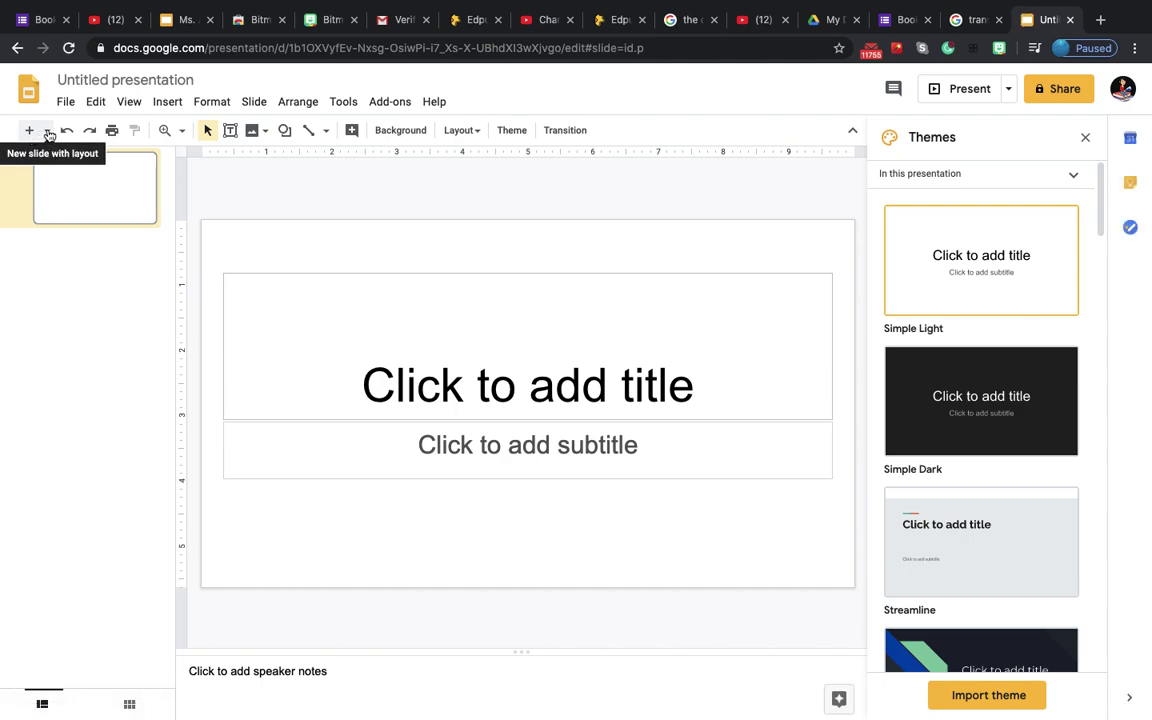
Step: Add a second slide with the Blank layout and dismiss the Themes pane
left_click(47, 131)
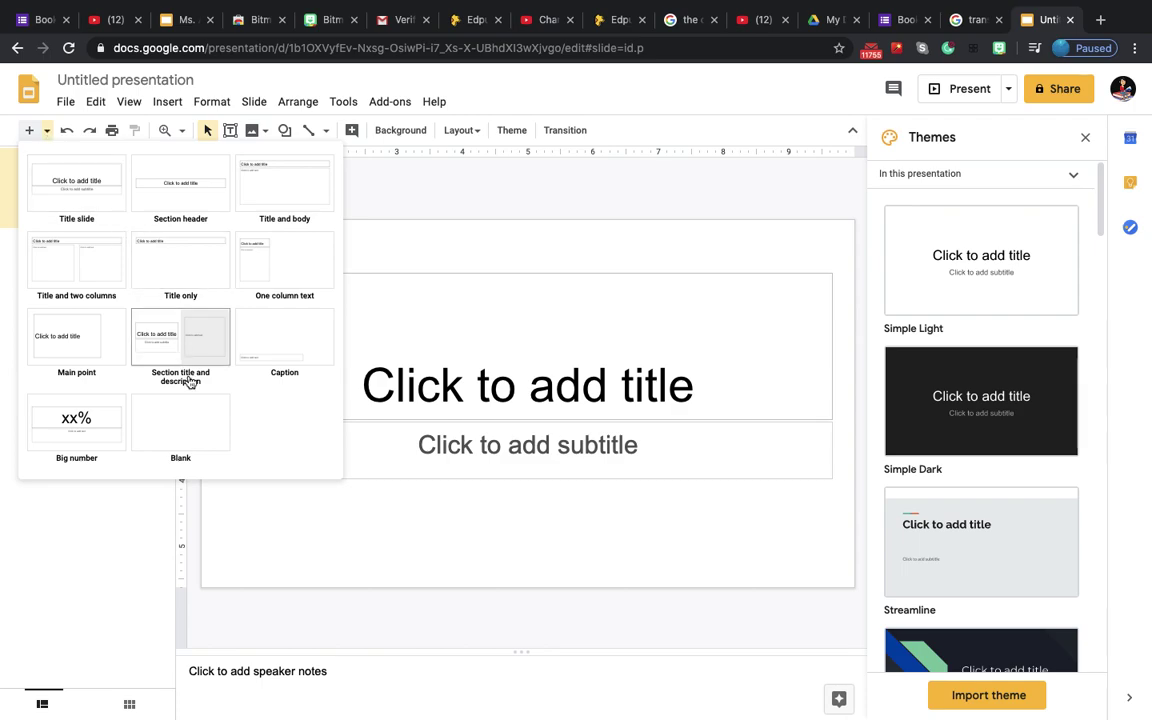
left_click(188, 429)
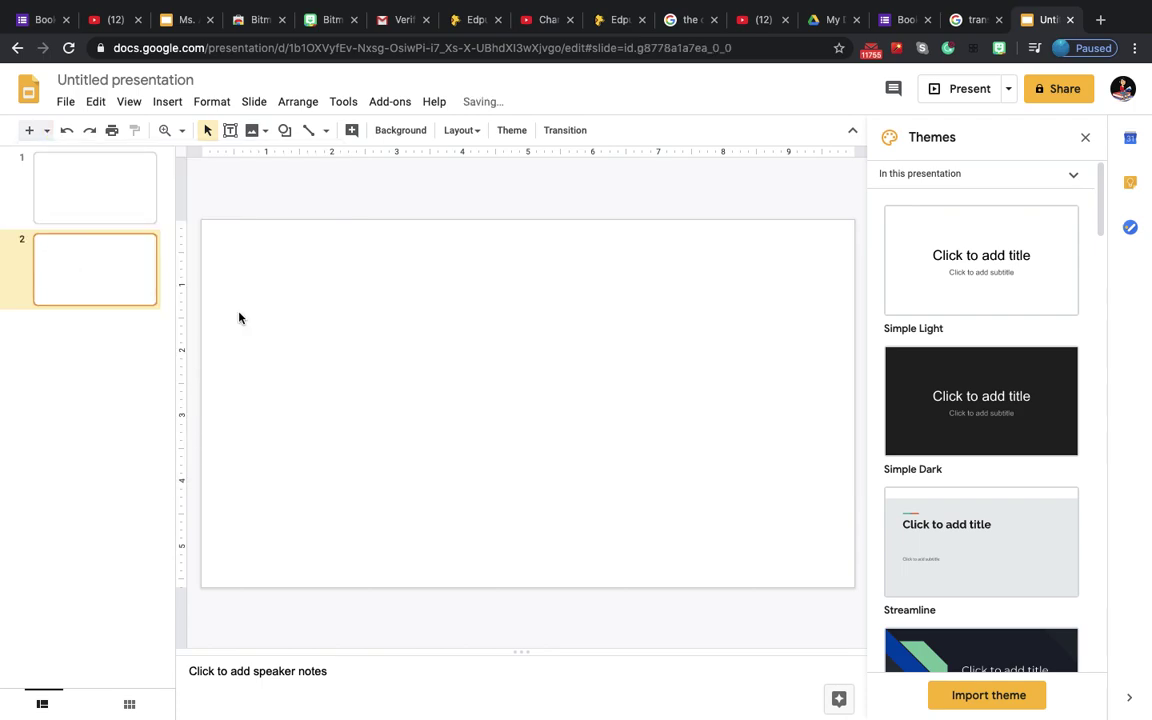
left_click(1085, 138)
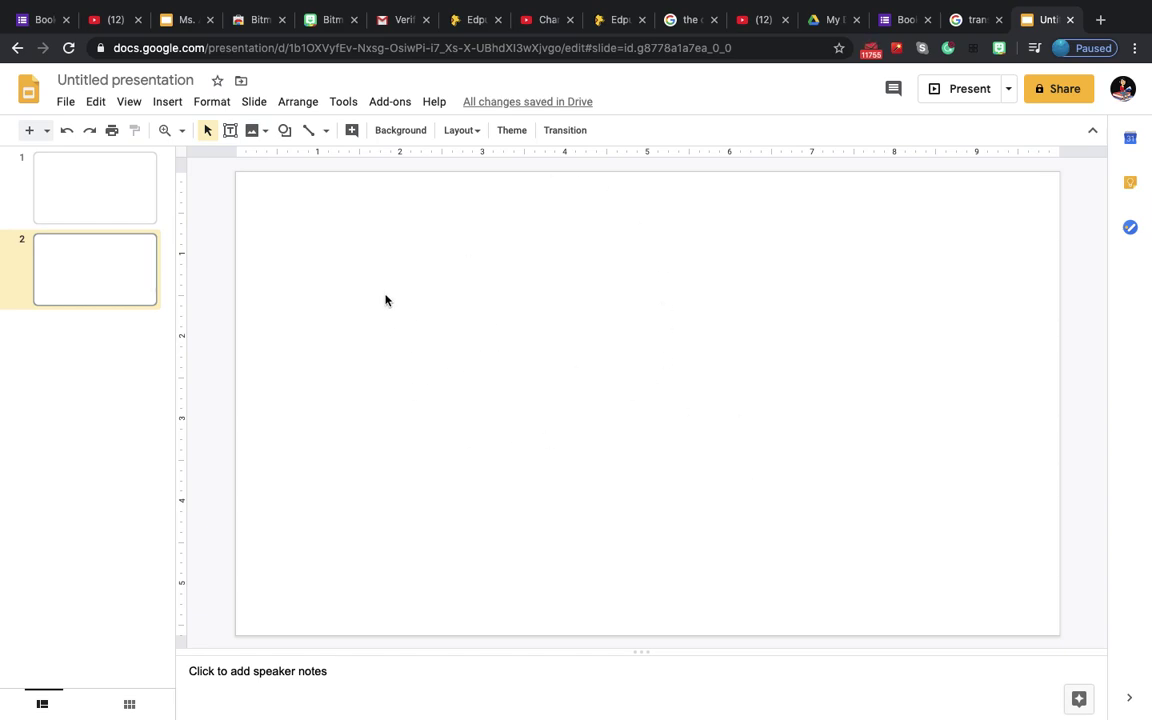
Step: Search Google Images for "wall and floor background" as a background image for slide 2
left_click(403, 131)
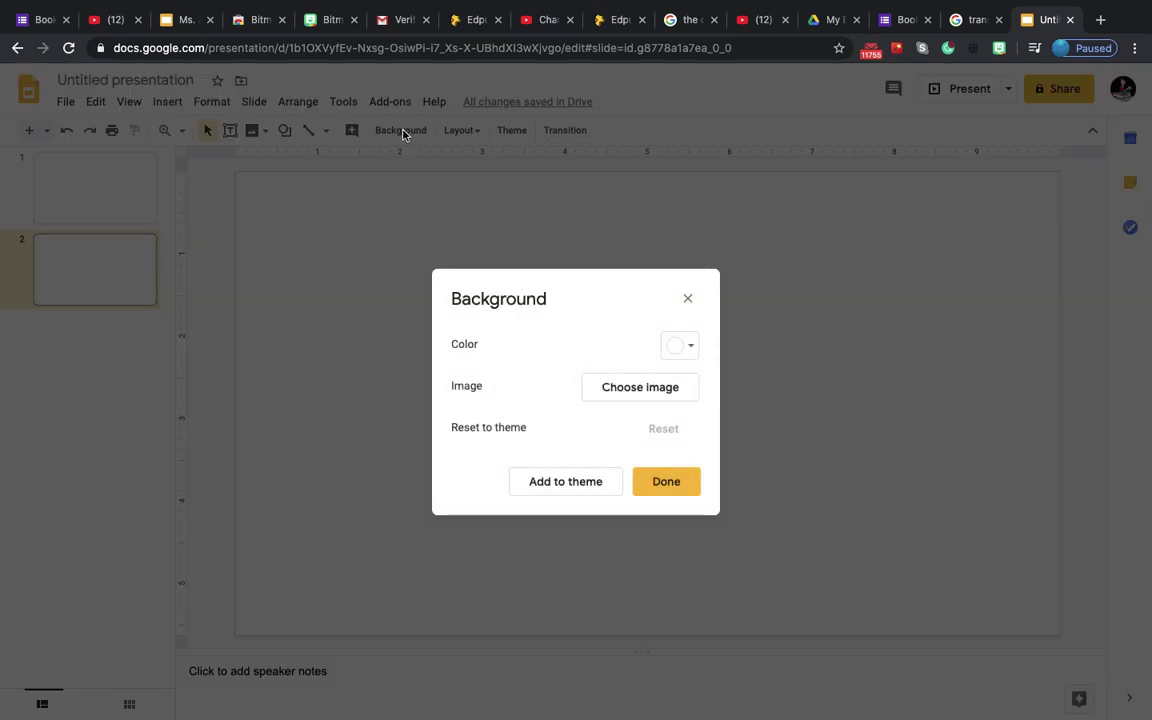
left_click(645, 390)
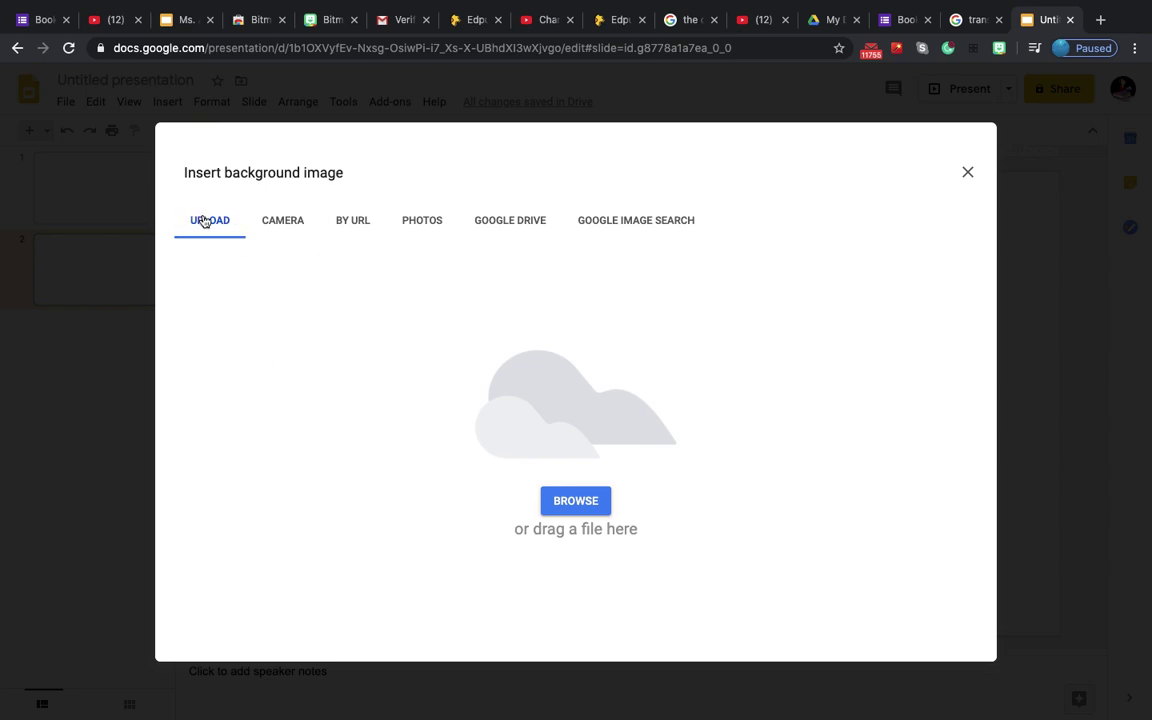
left_click(634, 222)
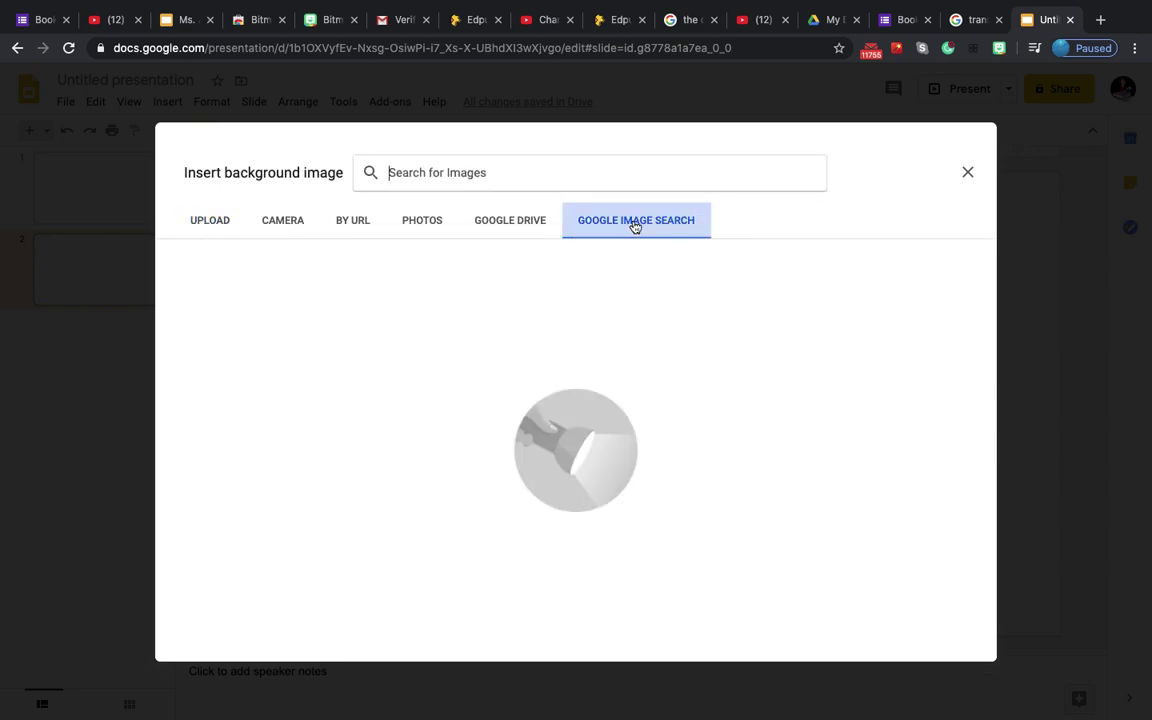
type("wal")
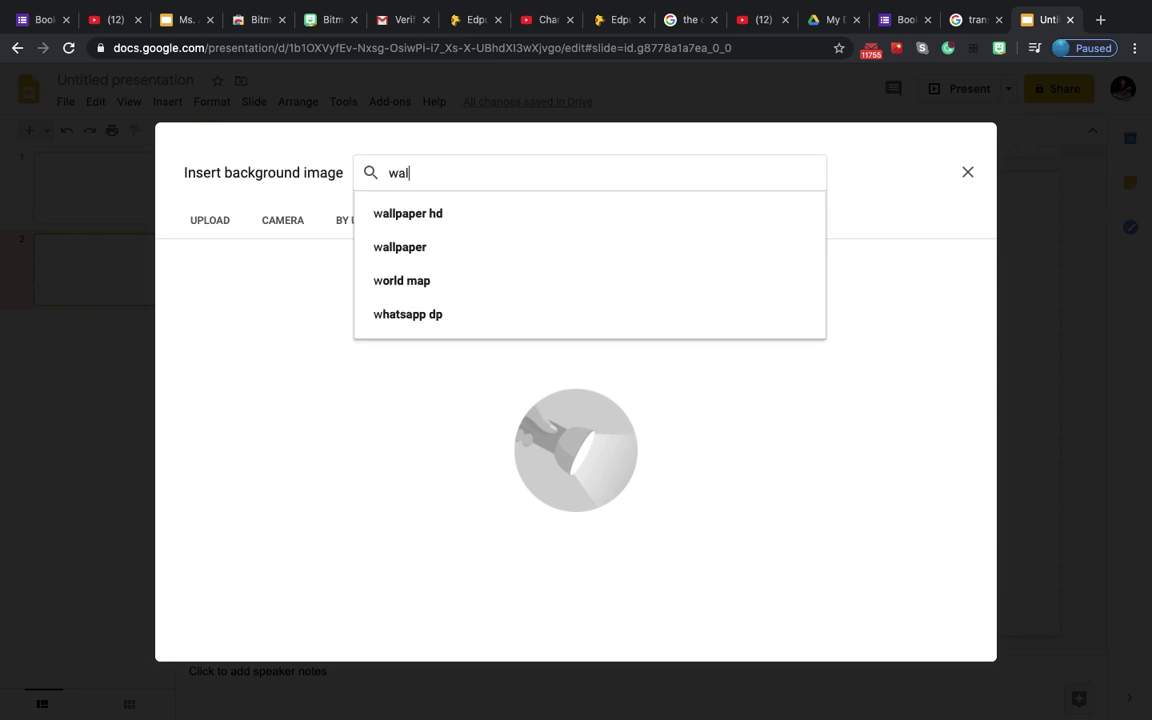
type("l and fl")
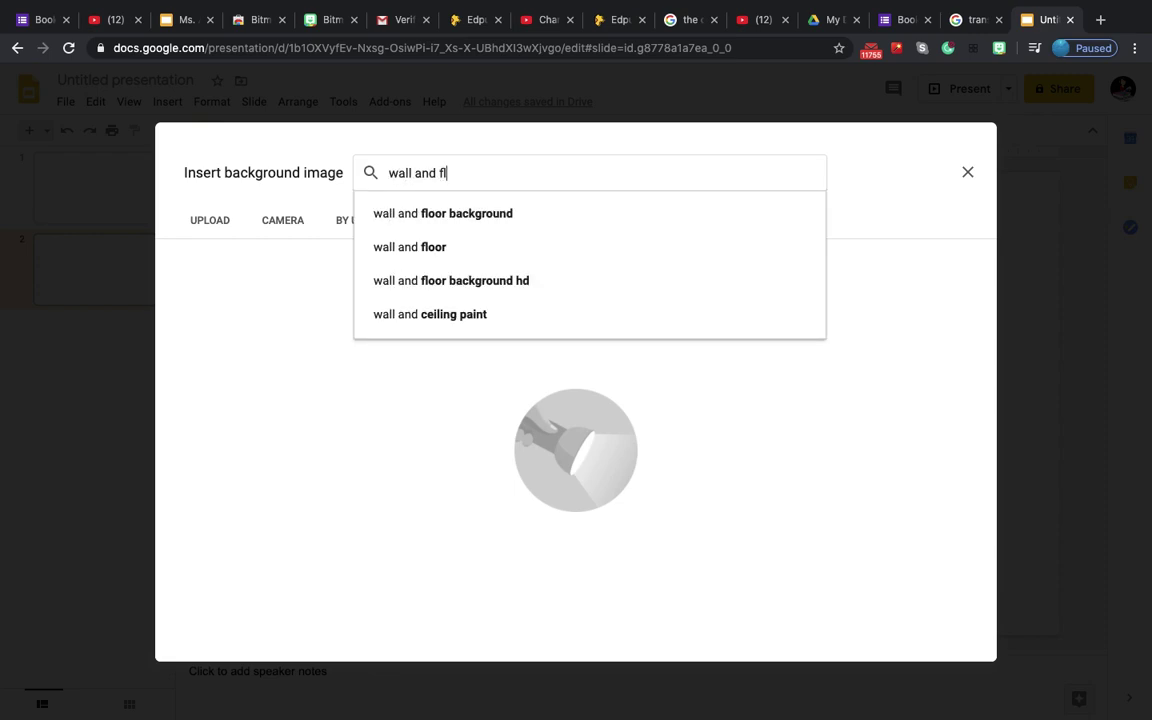
key("Down")
key("Return")
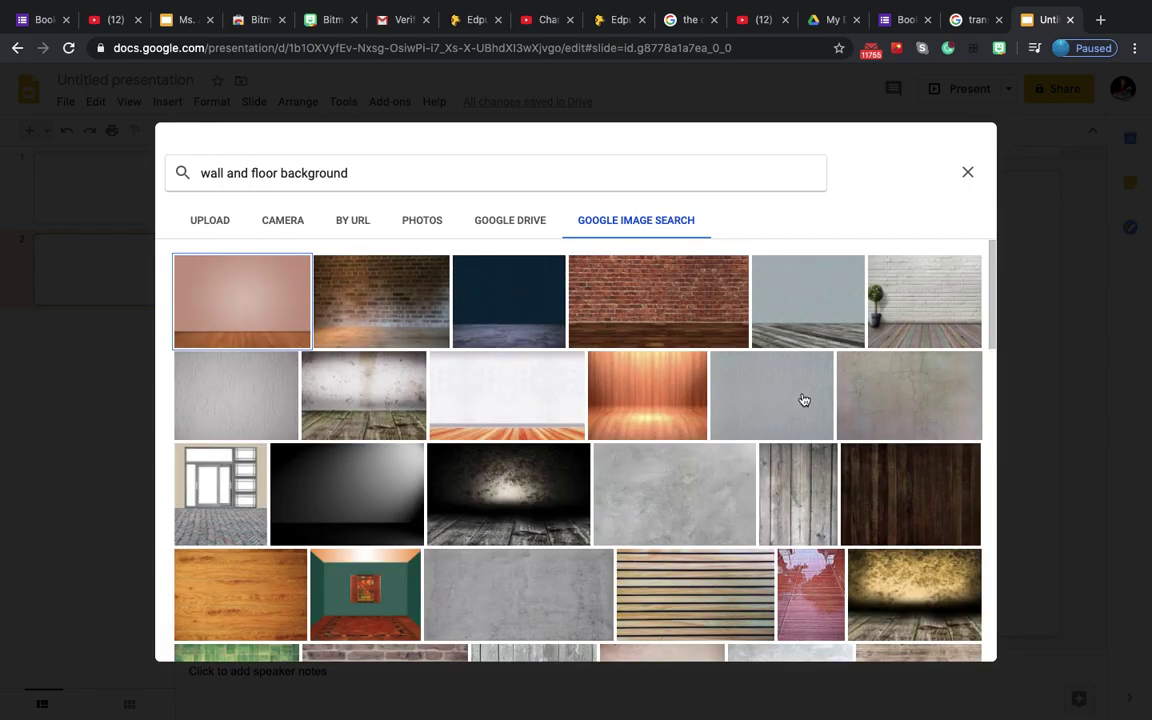
Step: Set the white brick wall picture with potted tree and plank floor as the slide's background
left_click(930, 310)
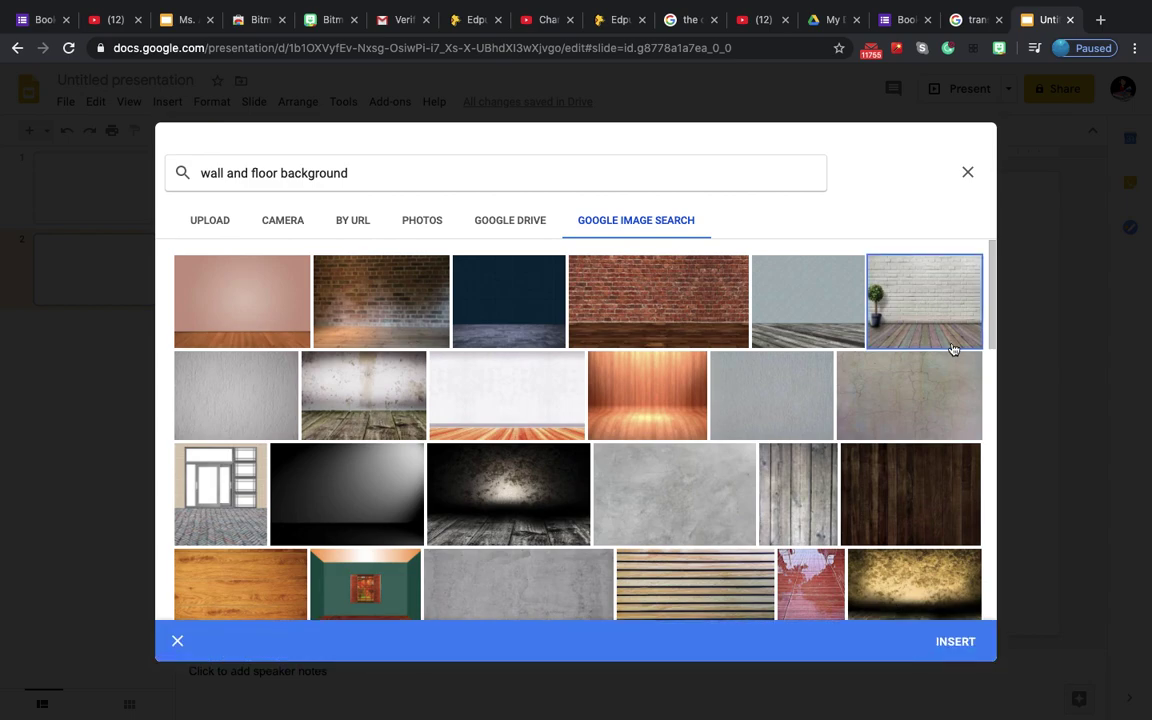
left_click(955, 642)
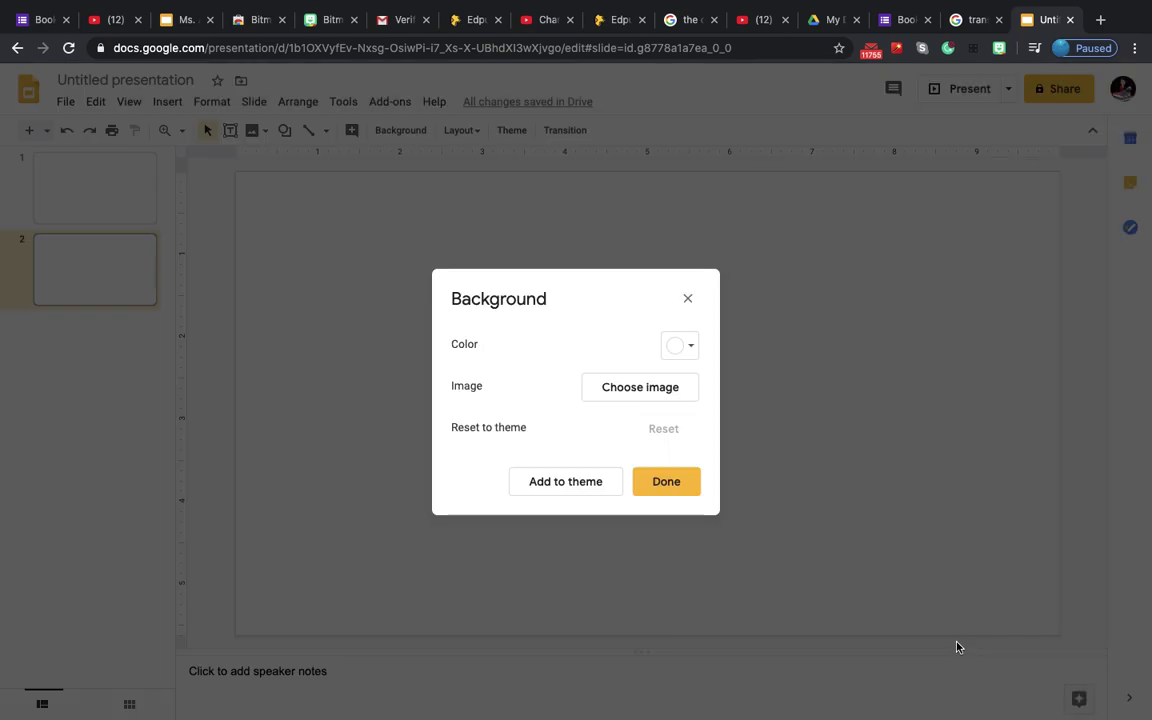
left_click(666, 484)
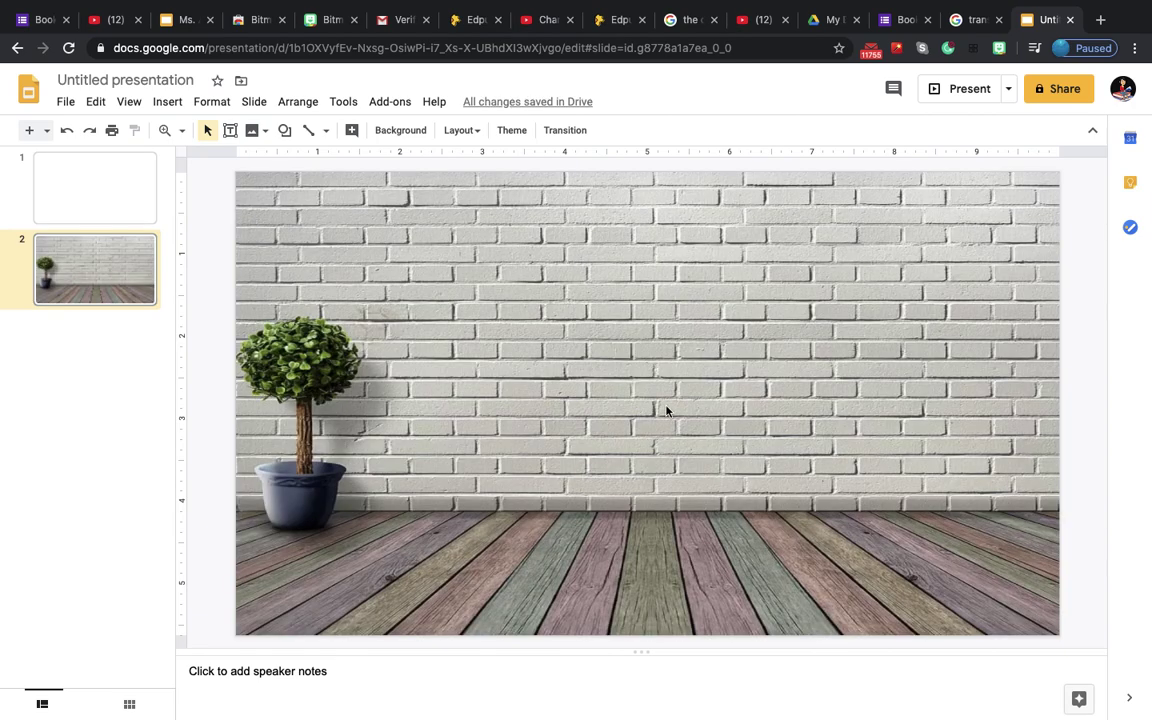
right_click(594, 344)
left_click(476, 306)
left_click_drag(476, 306, 386, 389)
Step: Search the web for "transparent bookshelf" images to insert and browse the results for an empty shelf
left_click(168, 102)
mouse_move(185, 129)
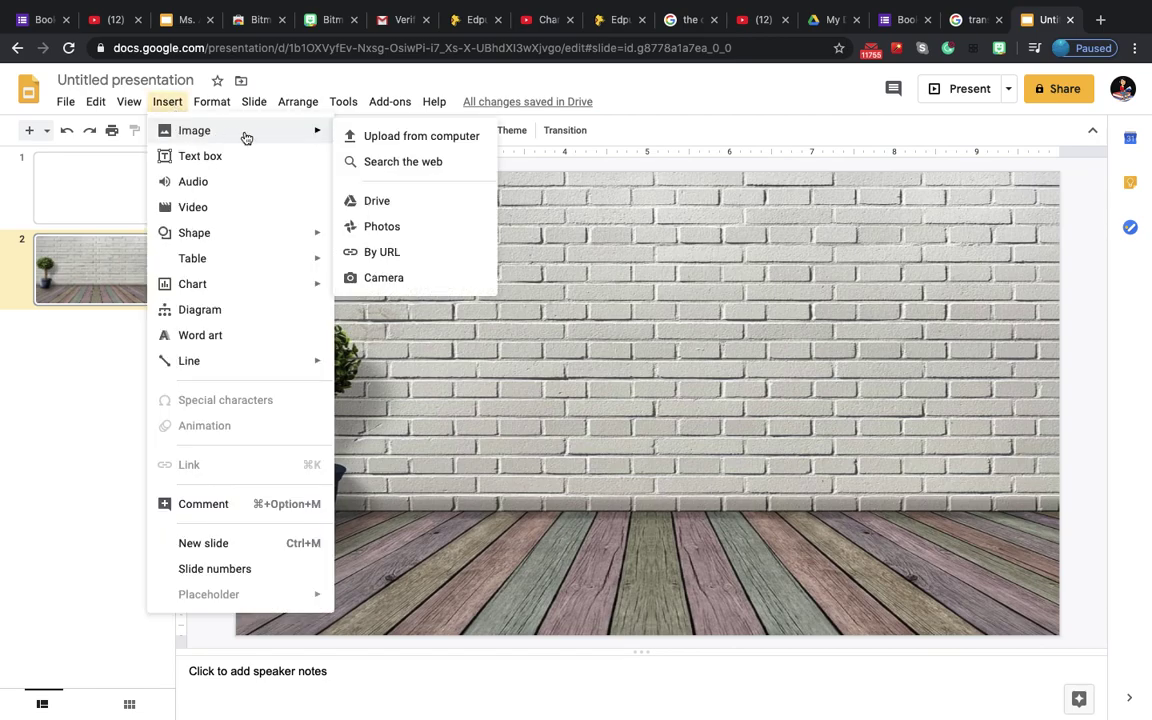
left_click(416, 162)
type("tr")
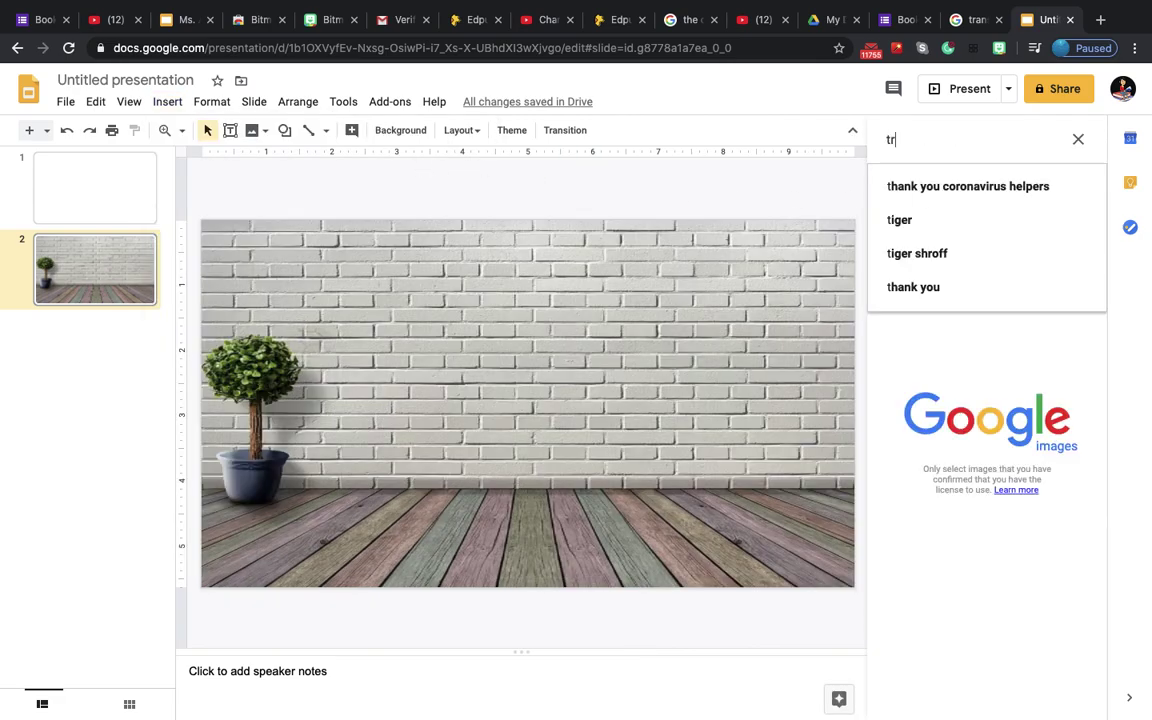
type("ansap")
key("BackSpace")
key("BackSpace")
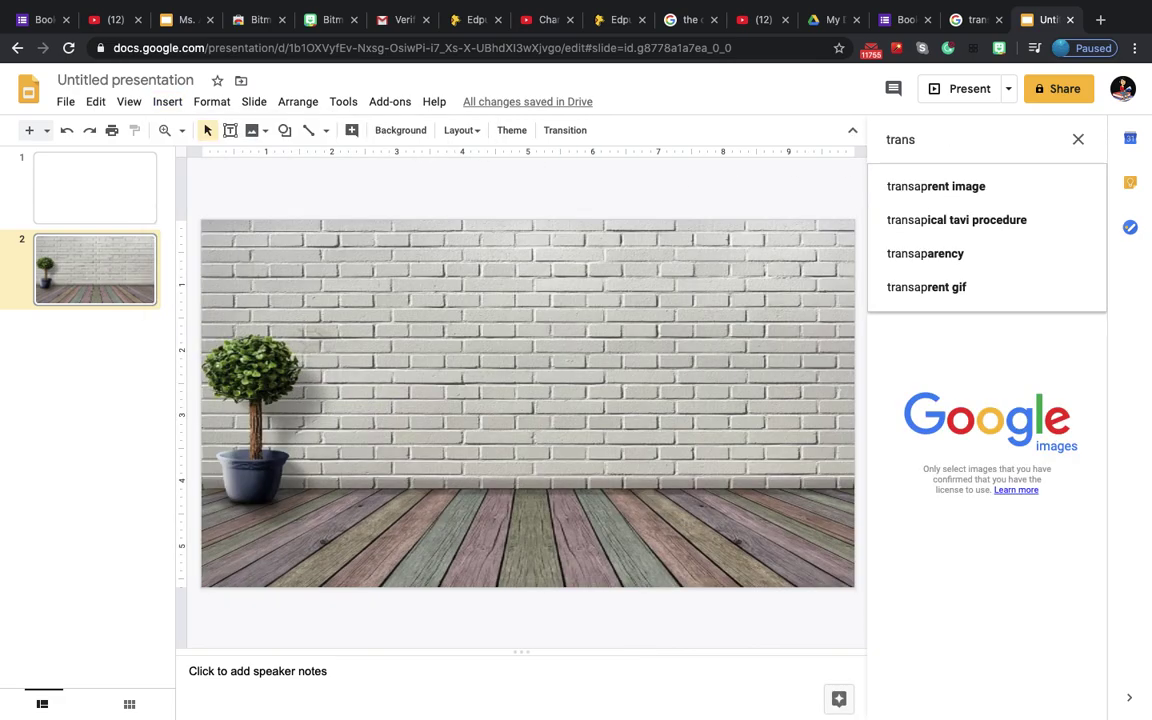
type("parent b")
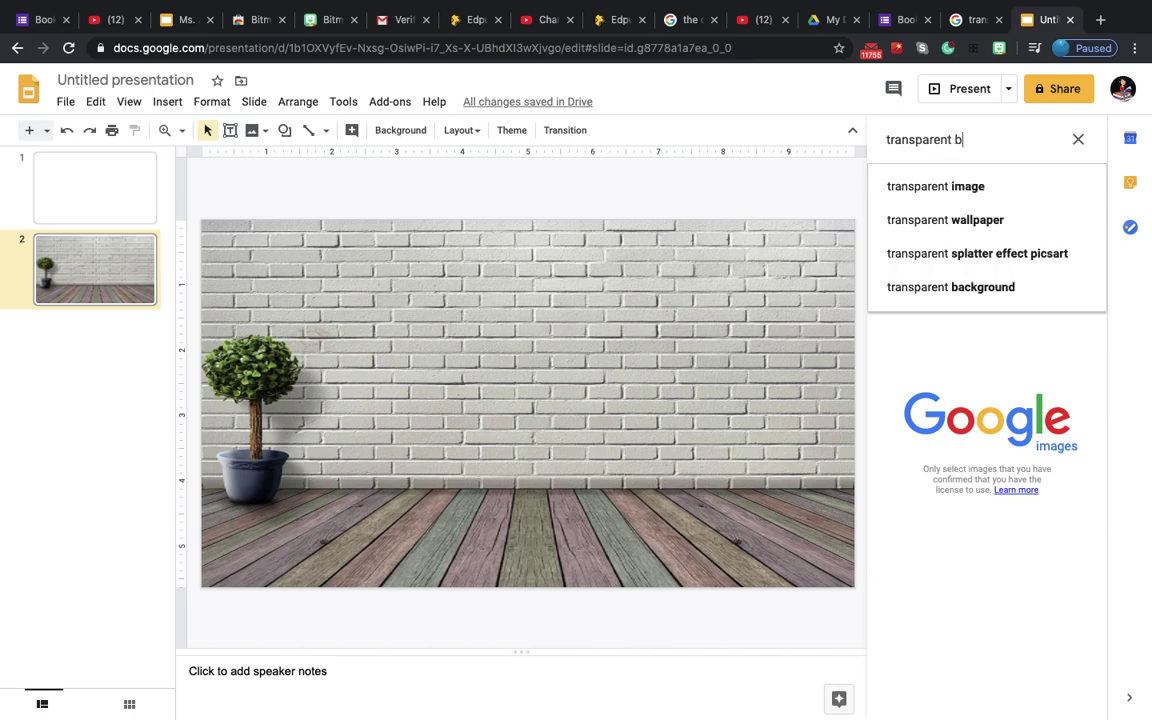
type("ookshelf")
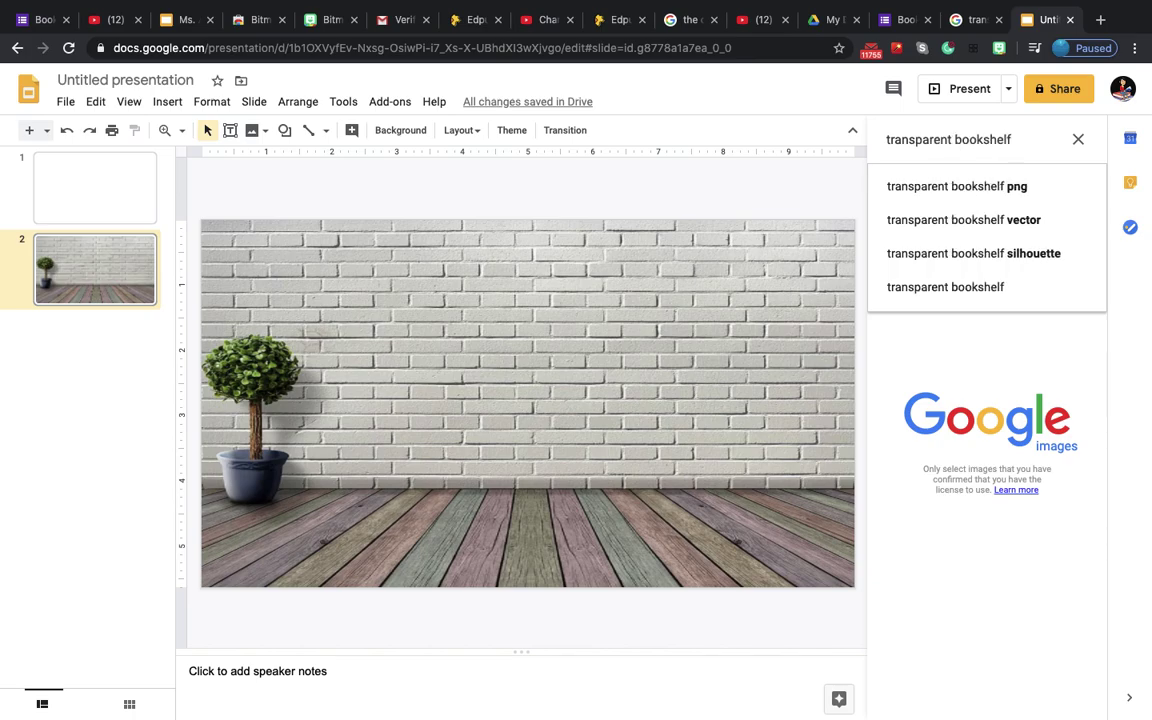
key("Return")
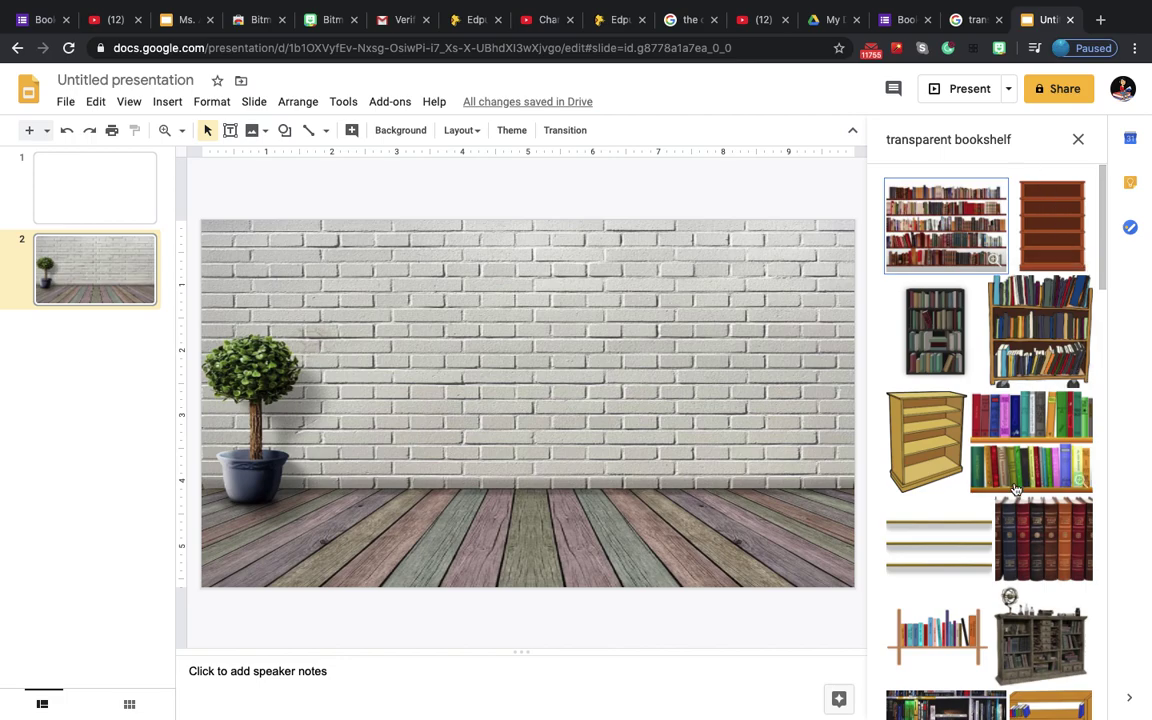
scroll(1012, 479, "down", 10)
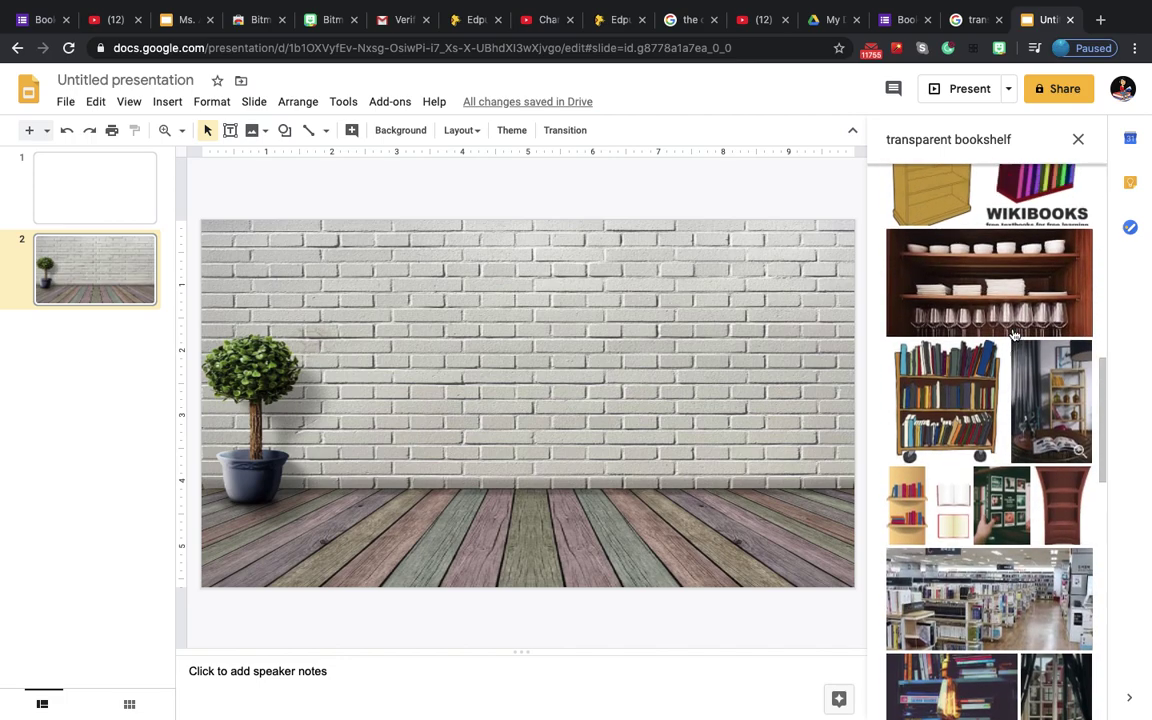
scroll(960, 400, "up", 10)
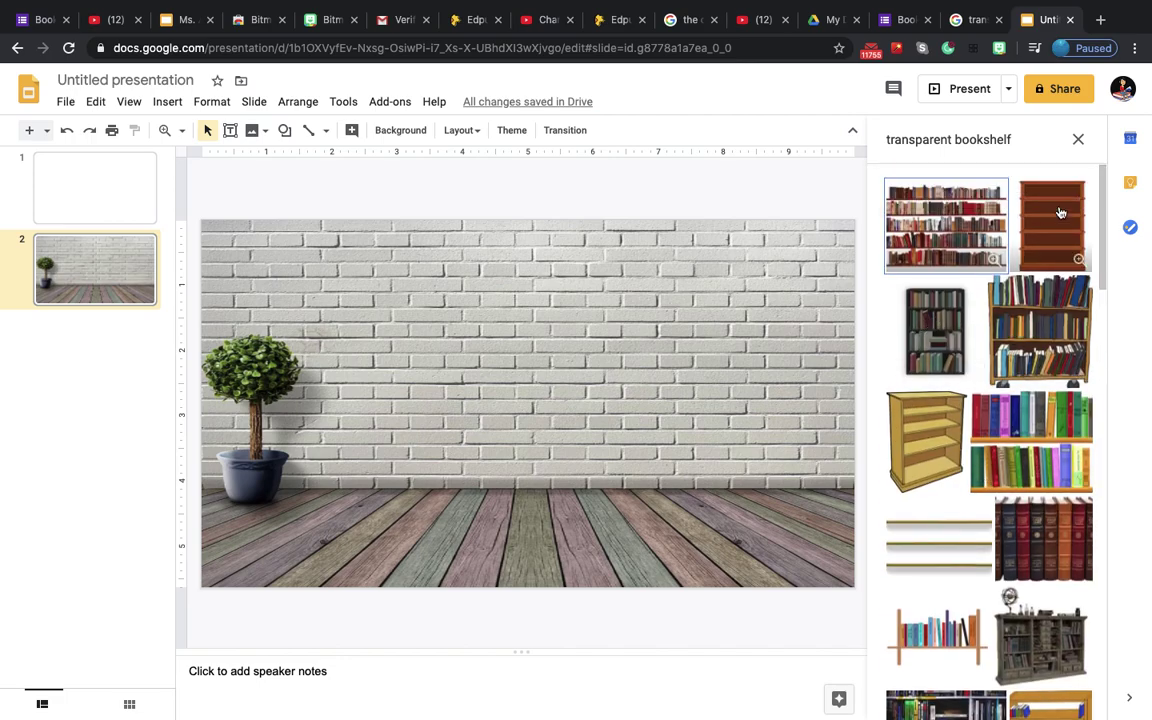
scroll(988, 560, "down", 8)
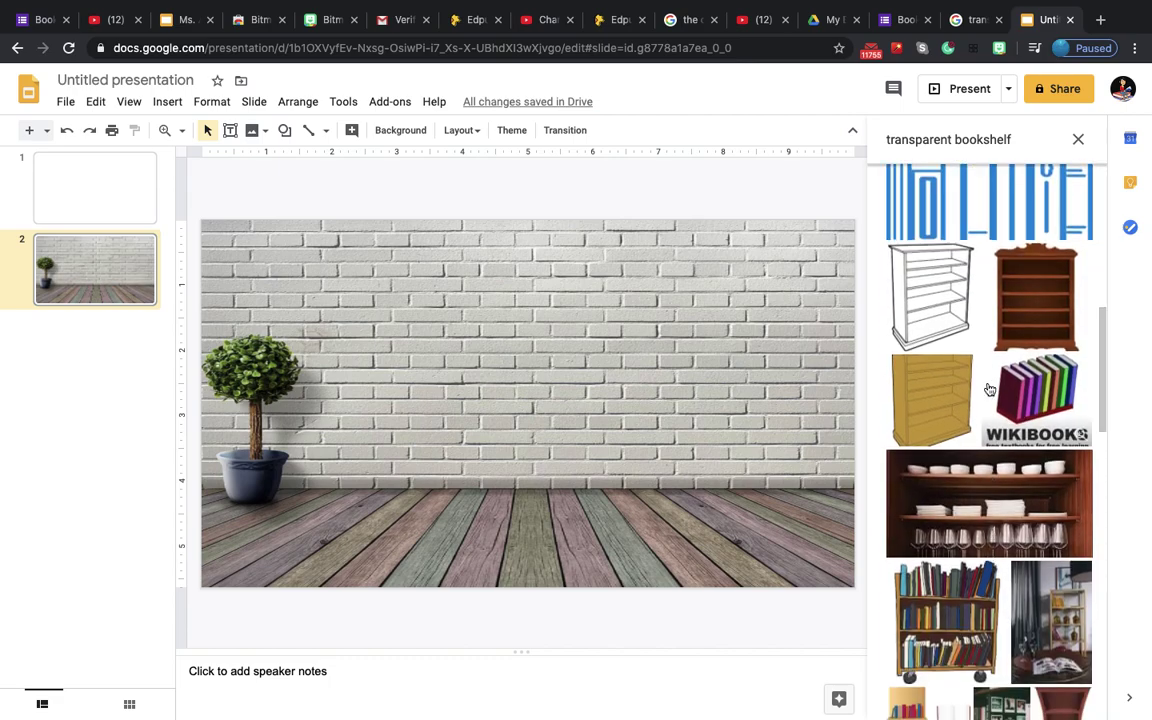
scroll(987, 400, "down", 10)
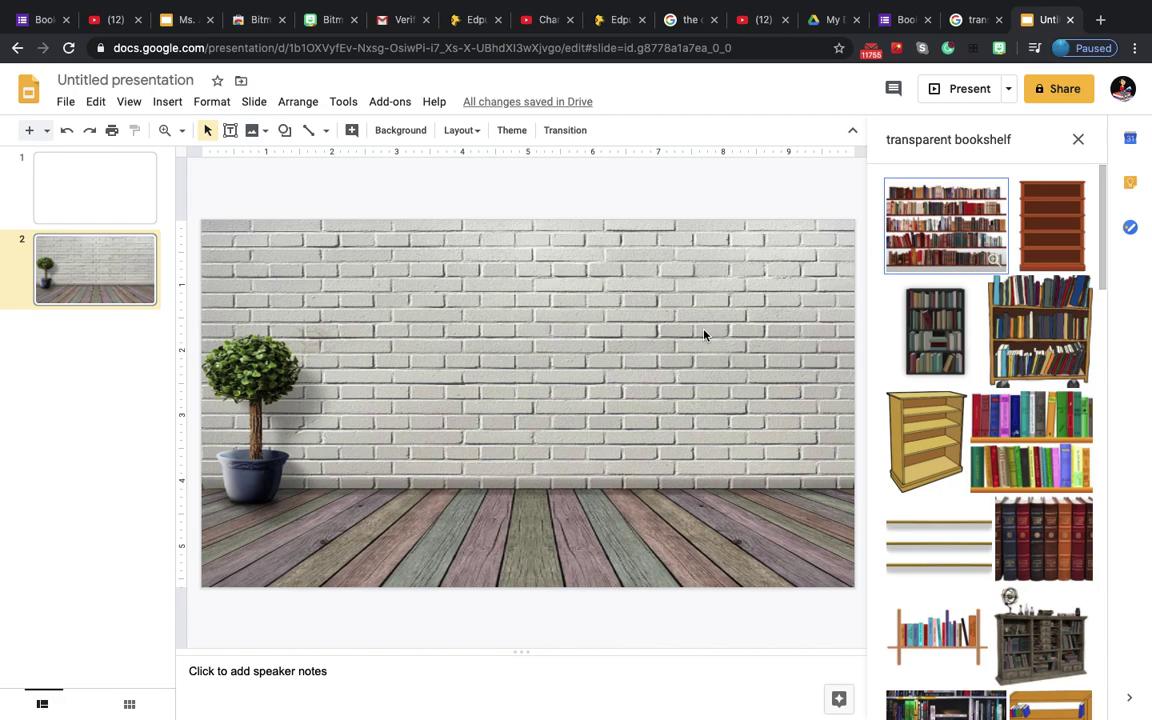
Step: In the already open Google Images results, preview the empty three-shelf wooden bookshelf from dlpng.com and capture a screenshot of the screen
left_click(969, 19)
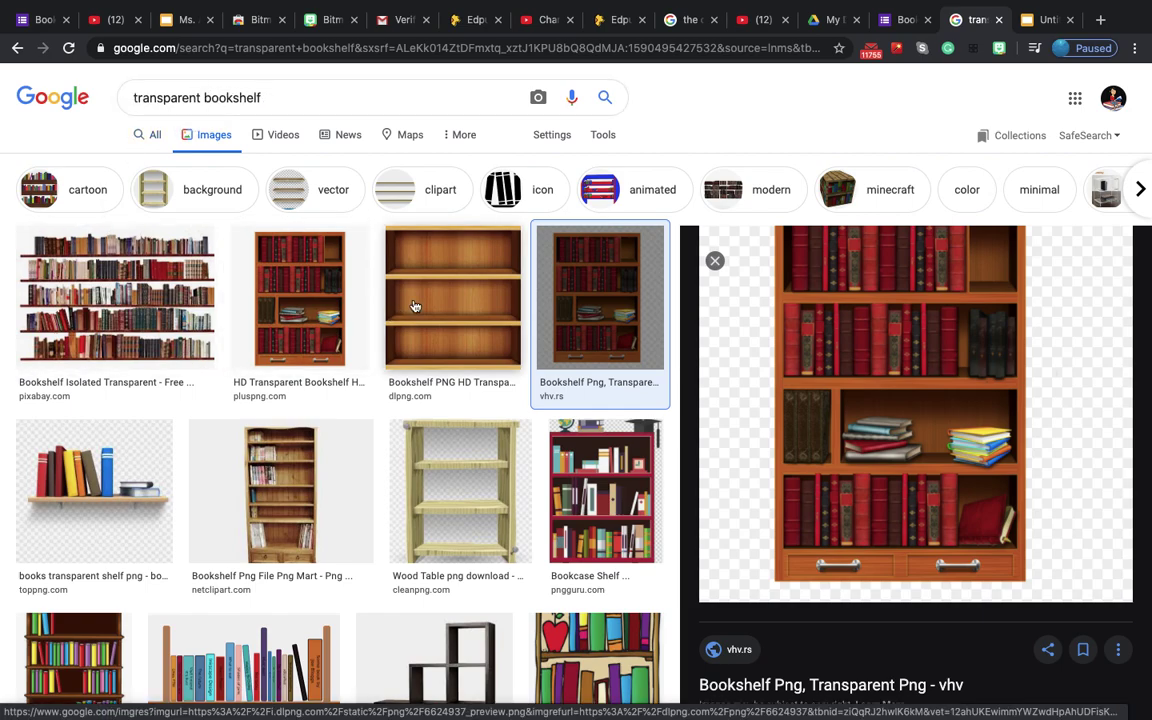
left_click(457, 298)
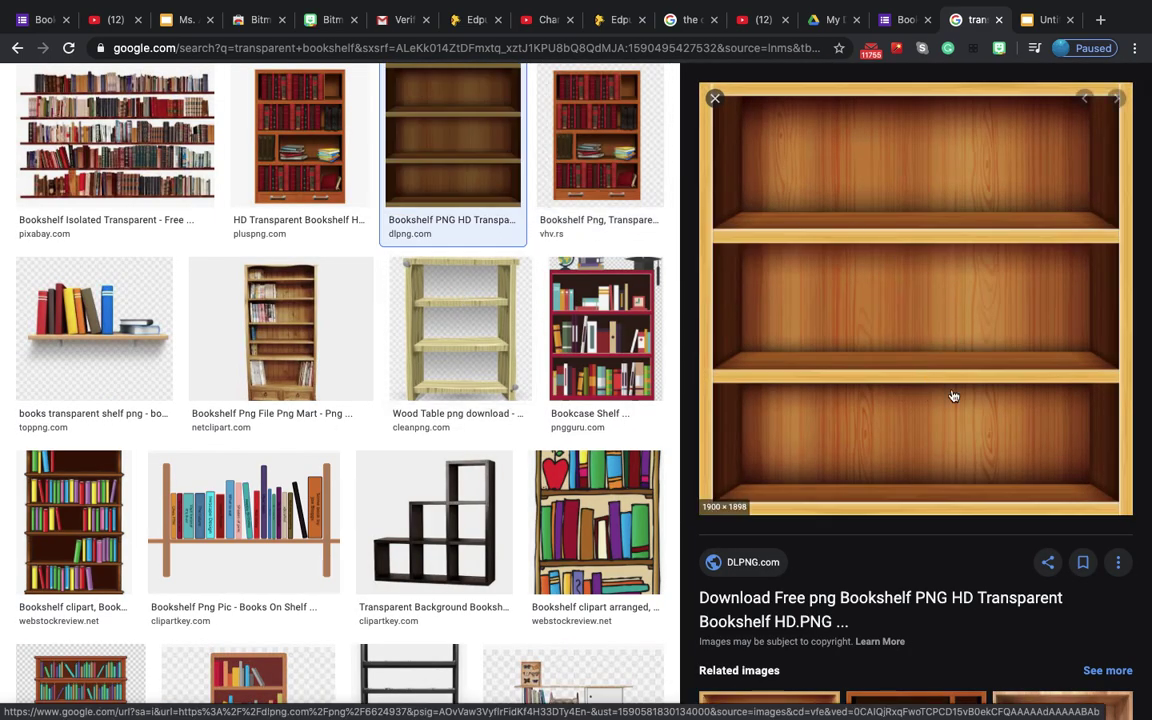
key("super+shift+3")
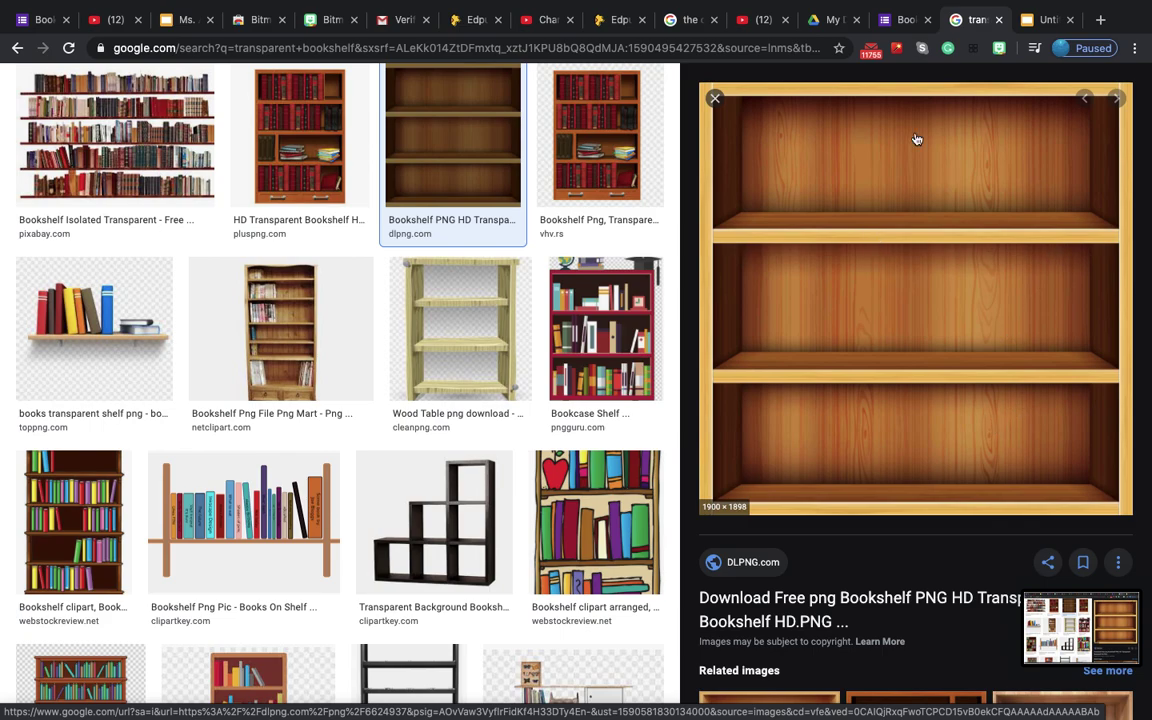
Step: Return to the Google Slides presentation and insert the bookshelf picture 6624937 (1).png from the computer's Desktop folder onto slide 2
left_click(1045, 18)
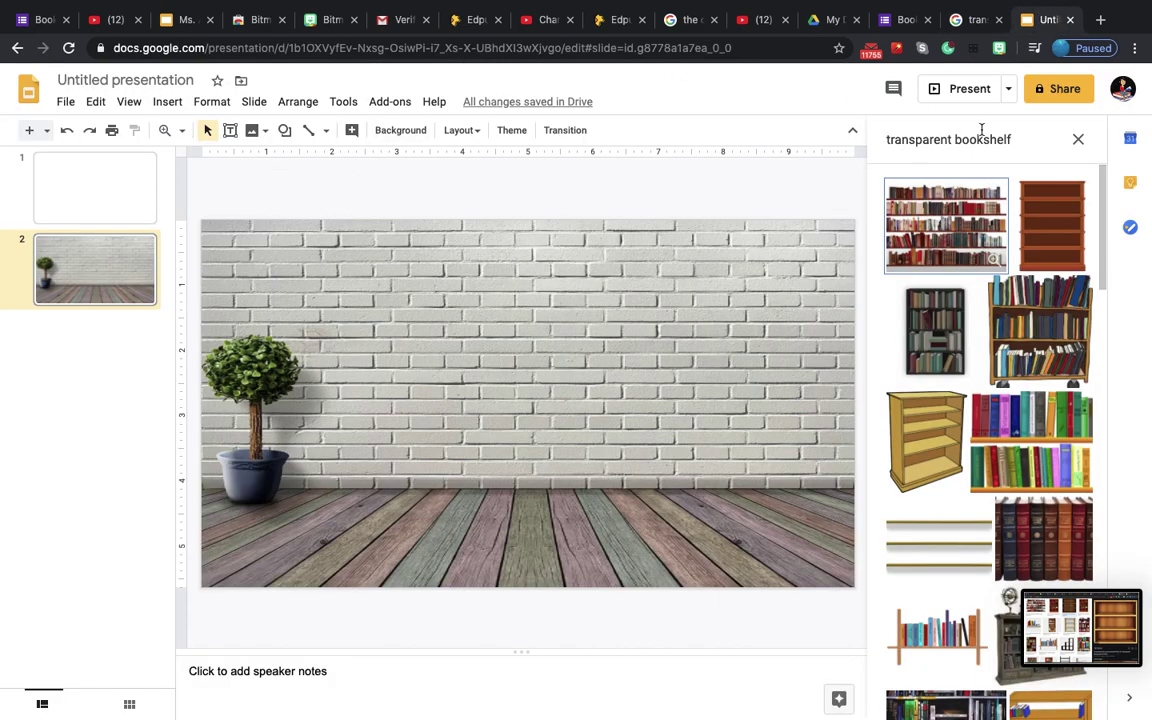
left_click(168, 102)
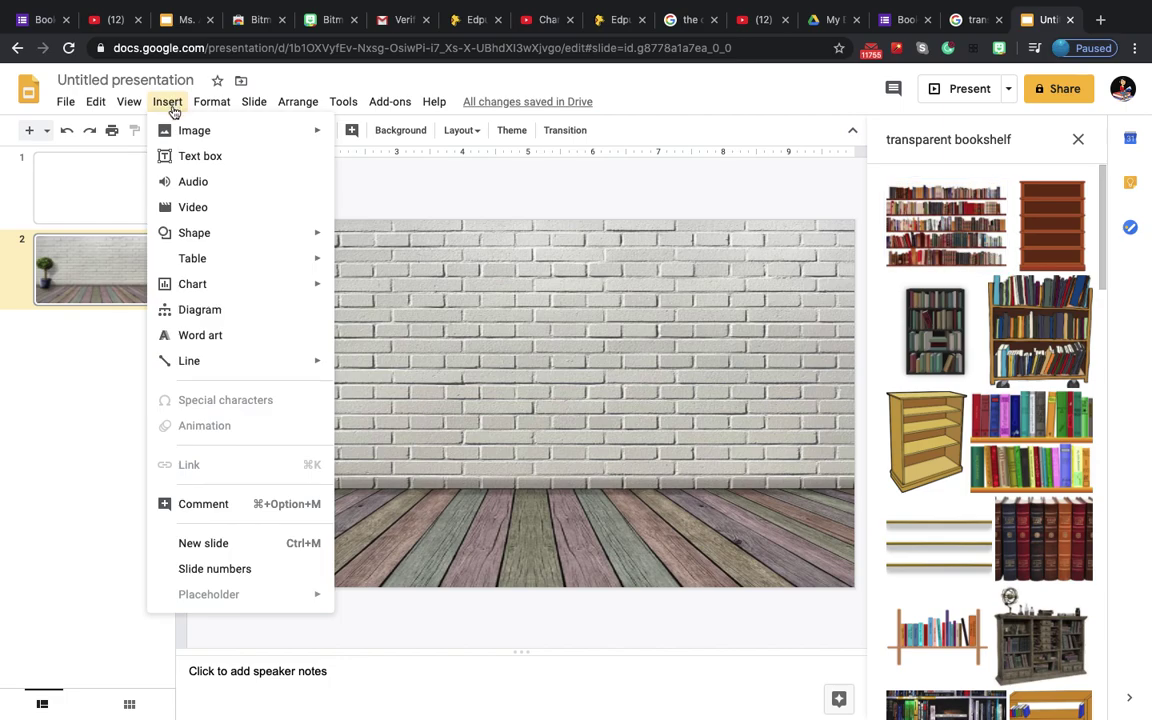
mouse_move(176, 129)
left_click(390, 137)
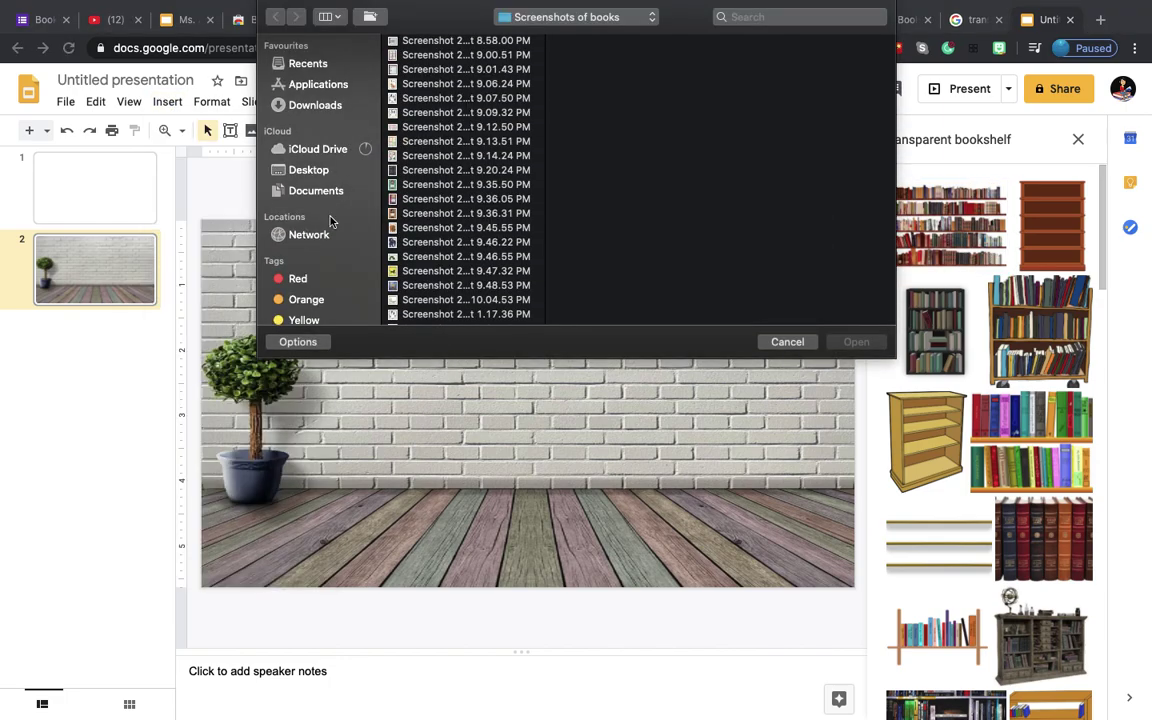
left_click(308, 170)
left_click(425, 55)
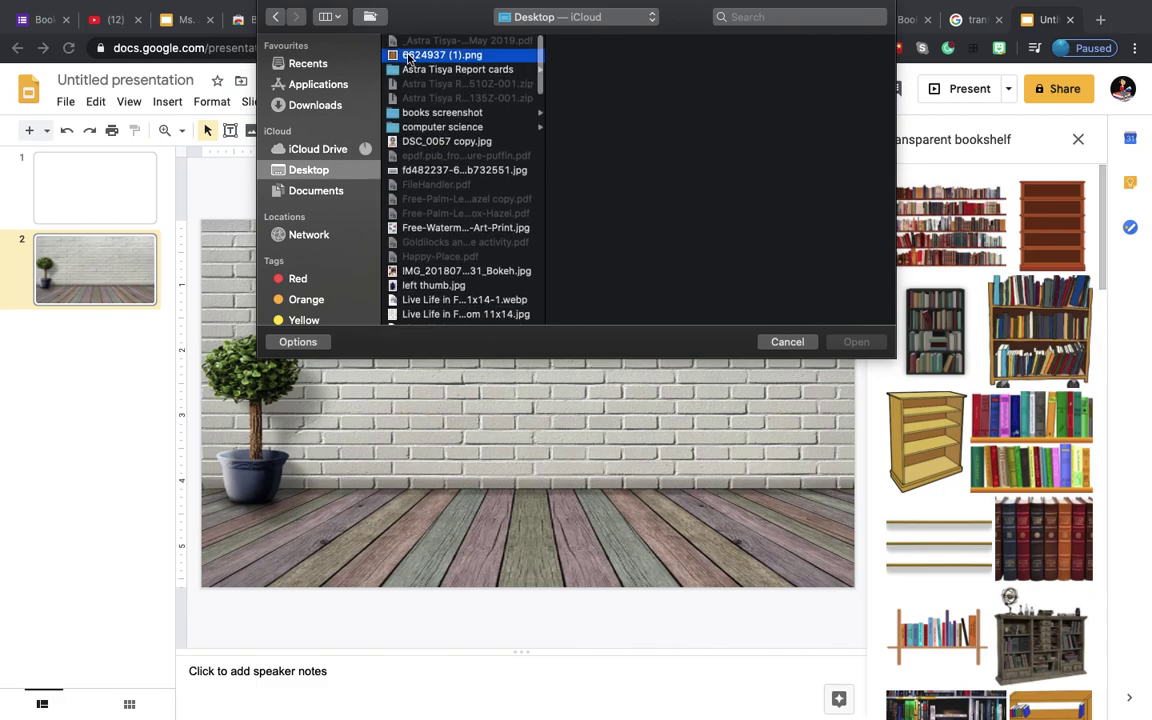
left_click(856, 342)
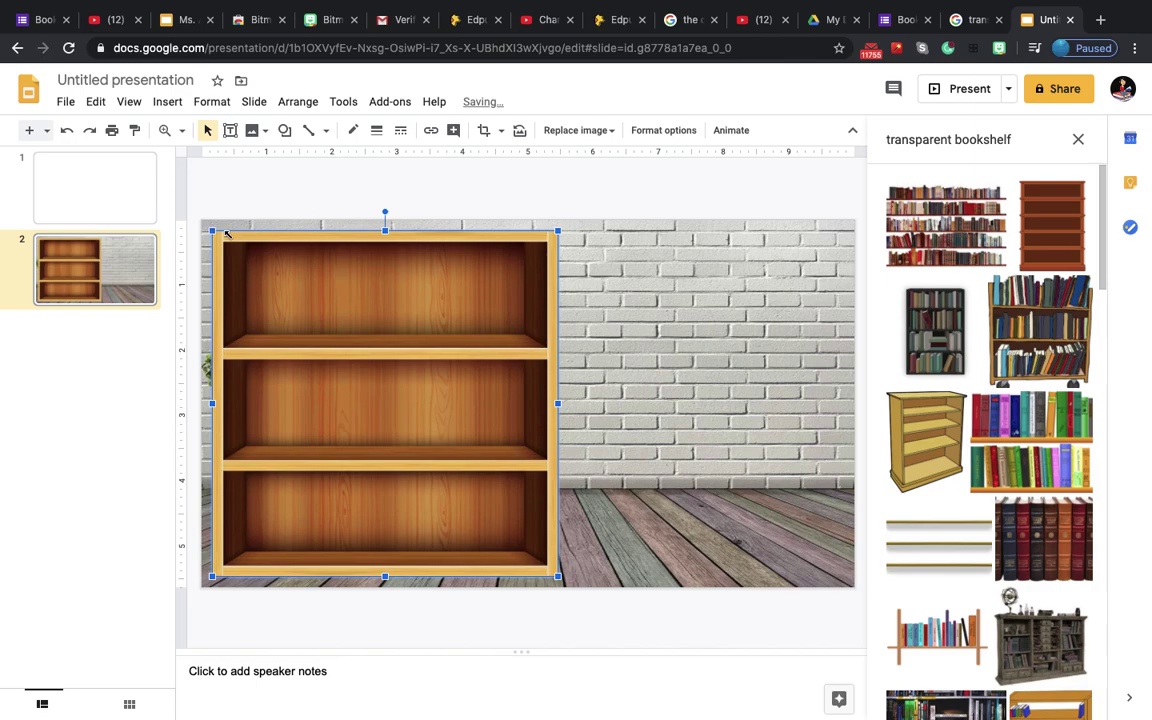
Step: Shrink the bookshelf, stretch it slightly taller, stand it against the wall beside the potted tree, and close the web image search
left_click_drag(213, 232, 351, 370)
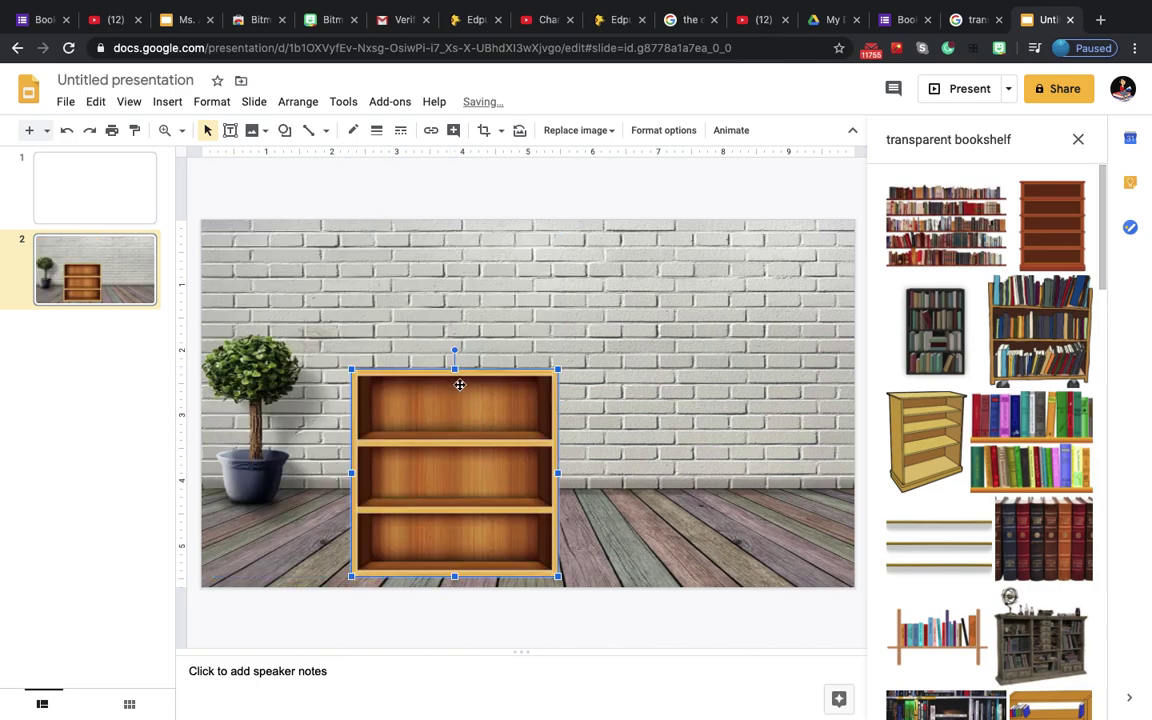
left_click_drag(455, 370, 455, 342)
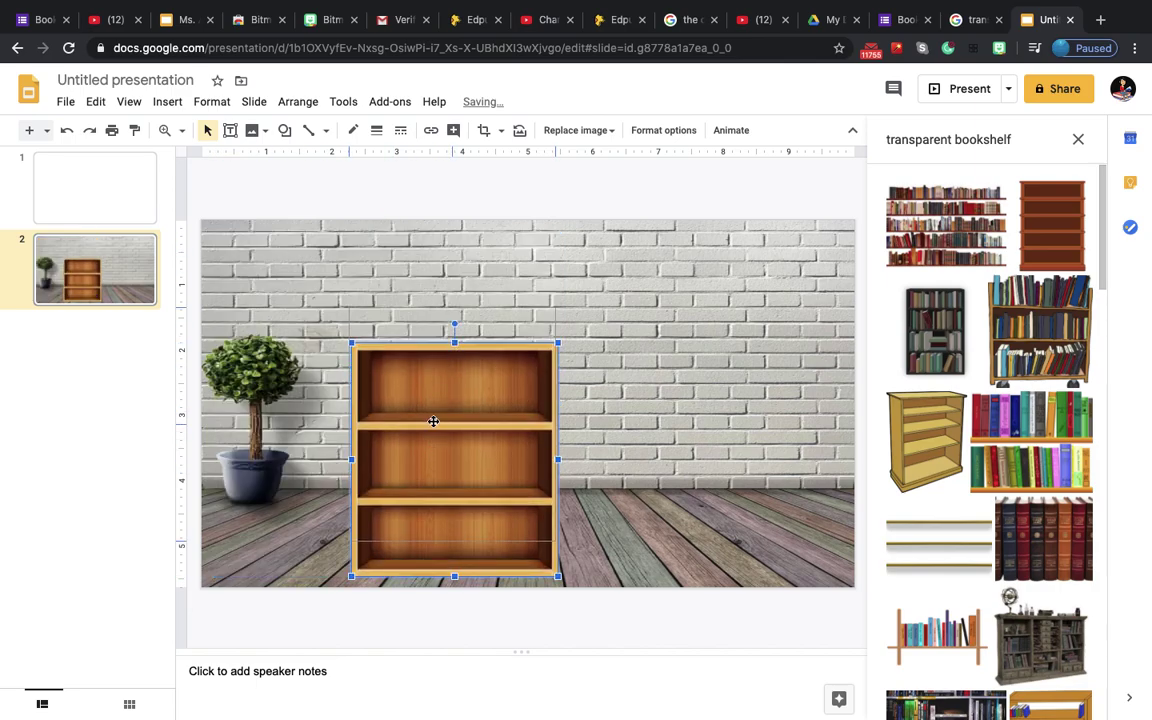
left_click_drag(433, 421, 409, 345)
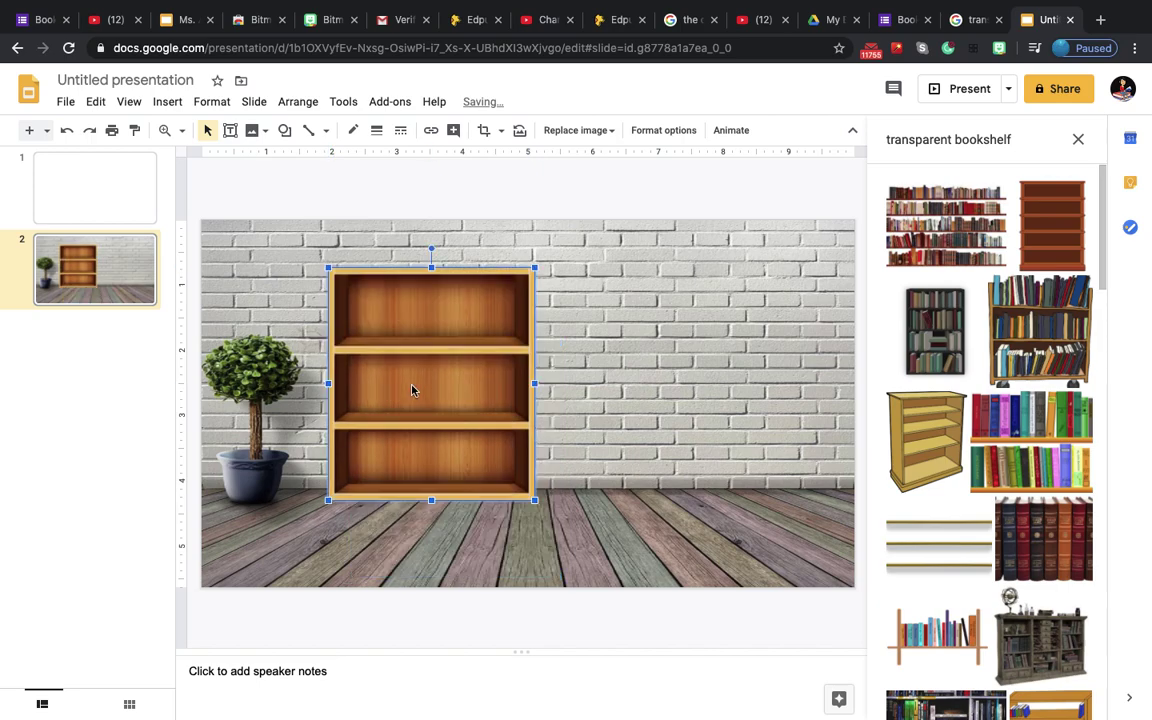
left_click(659, 411)
left_click(1078, 139)
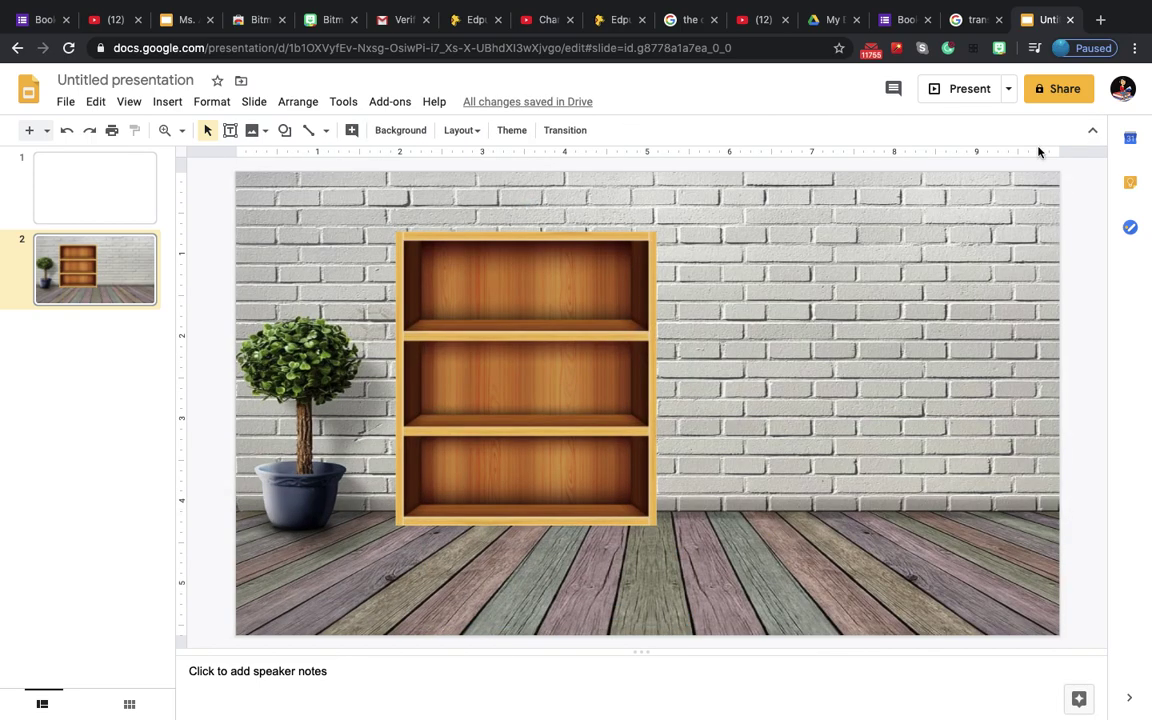
Step: Duplicate the bookshelf and align the copy beside the original at the same height, leaving a narrow gap between them
left_click(539, 429)
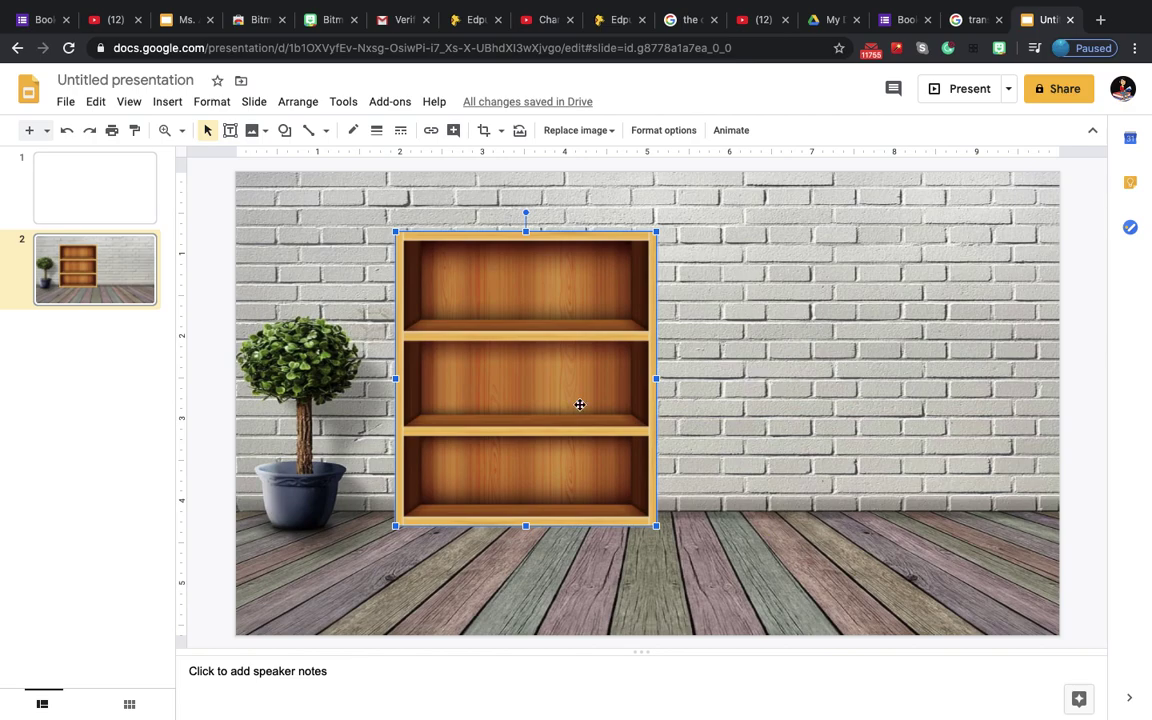
left_click(712, 352)
key("ctrl+v")
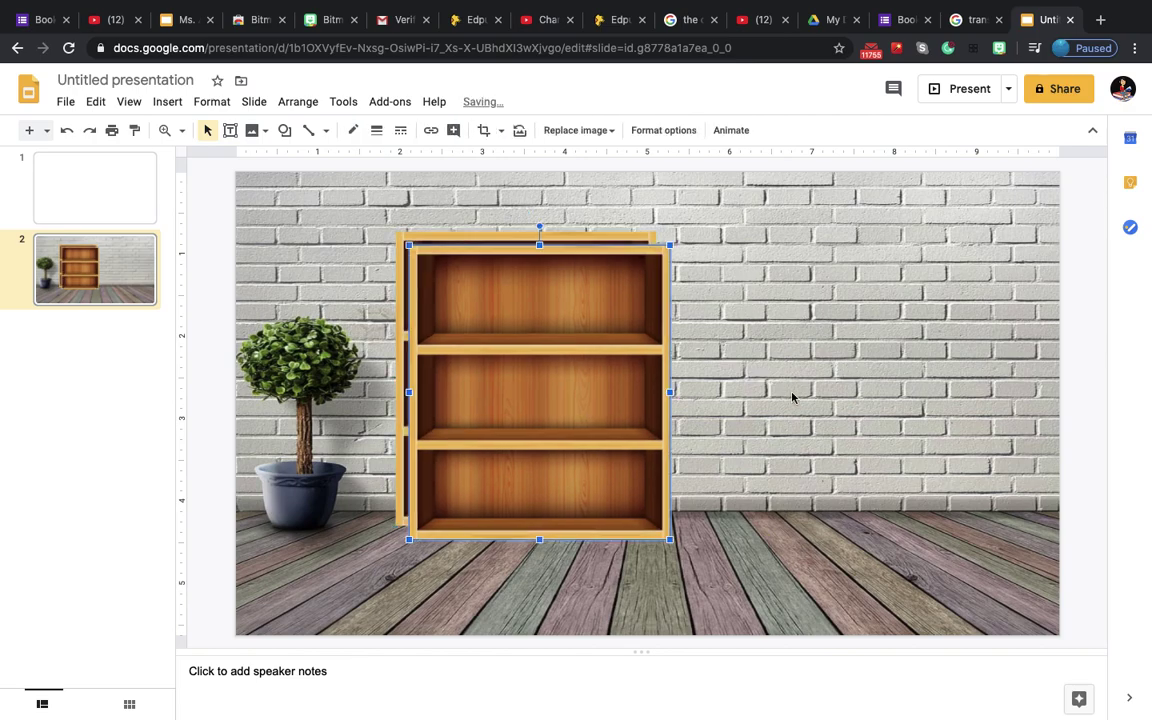
left_click_drag(580, 362, 797, 368)
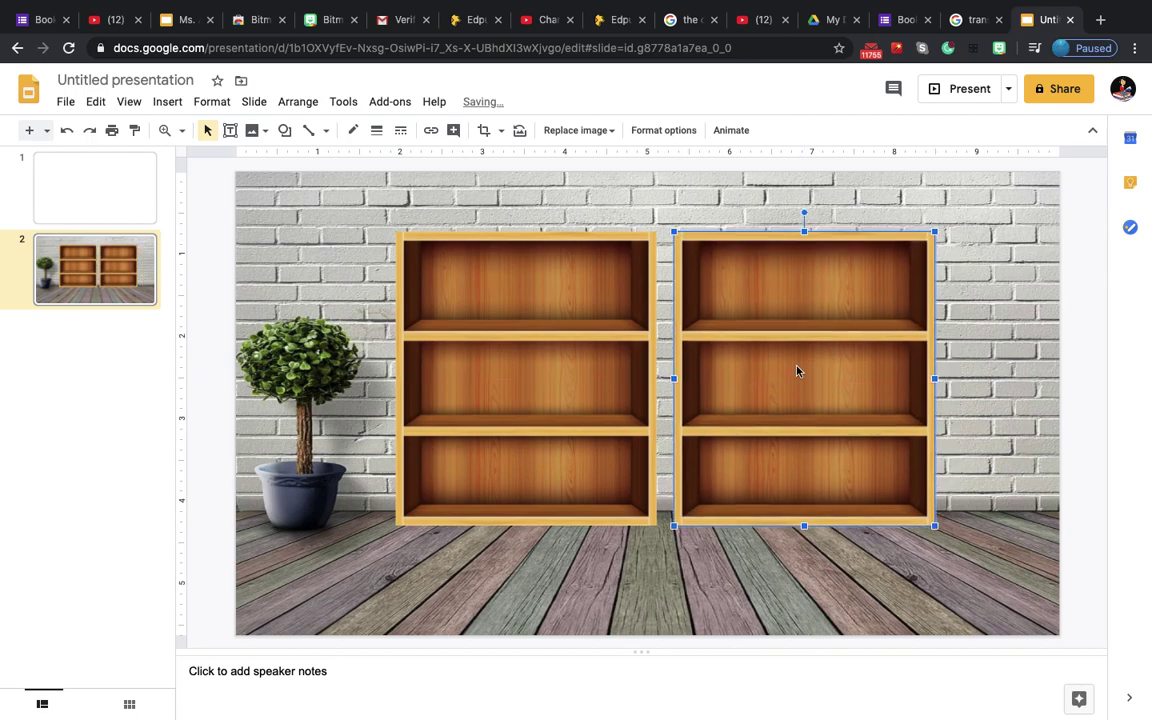
left_click(584, 577)
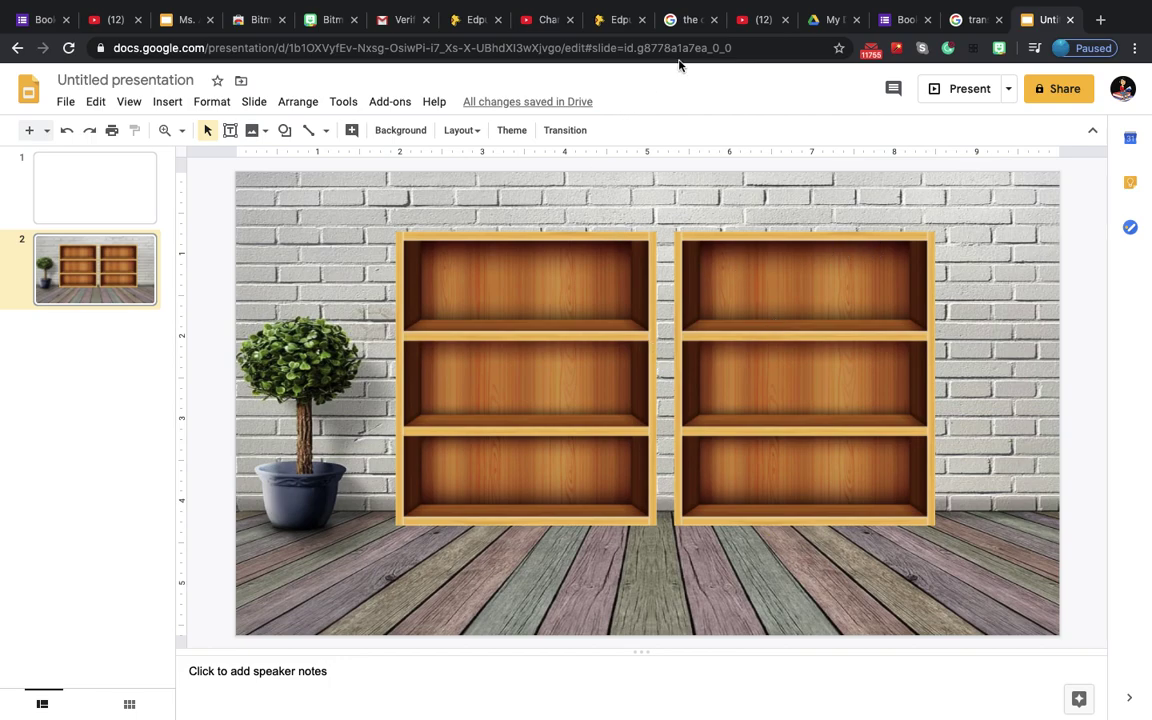
Step: In the already open Google Images results for "the cat in the hat book cover", capture a screenshot of the previewed cover
left_click(685, 20)
left_click(131, 98)
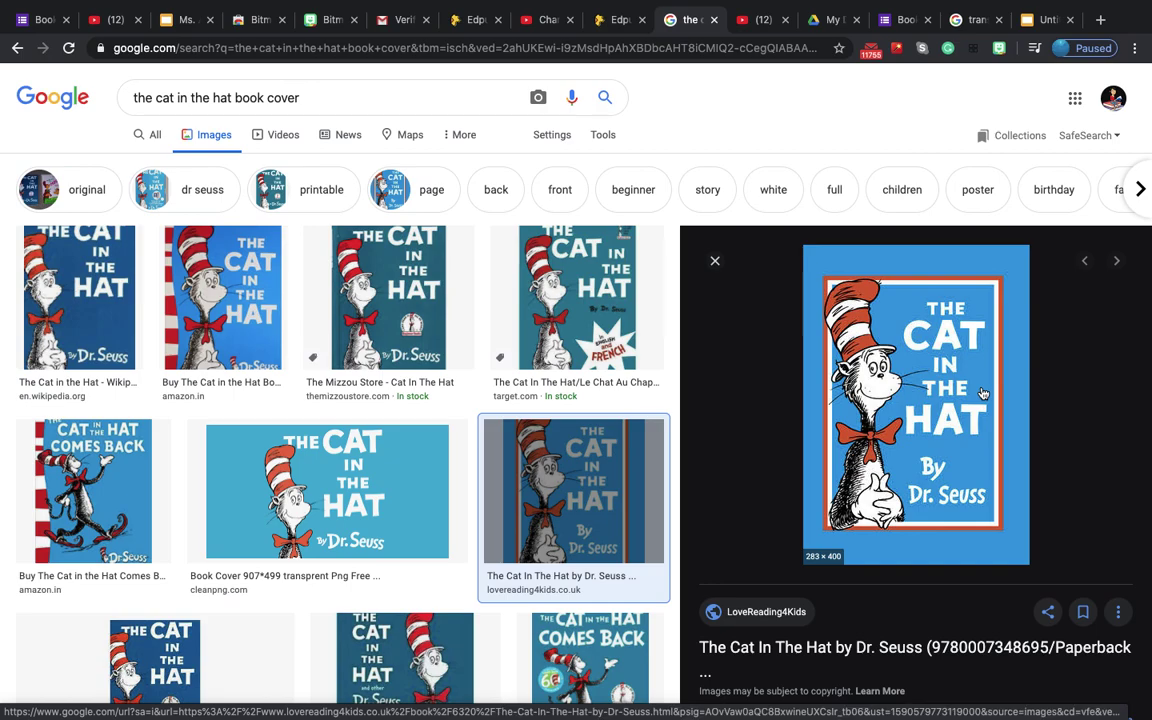
key("super+shift+3")
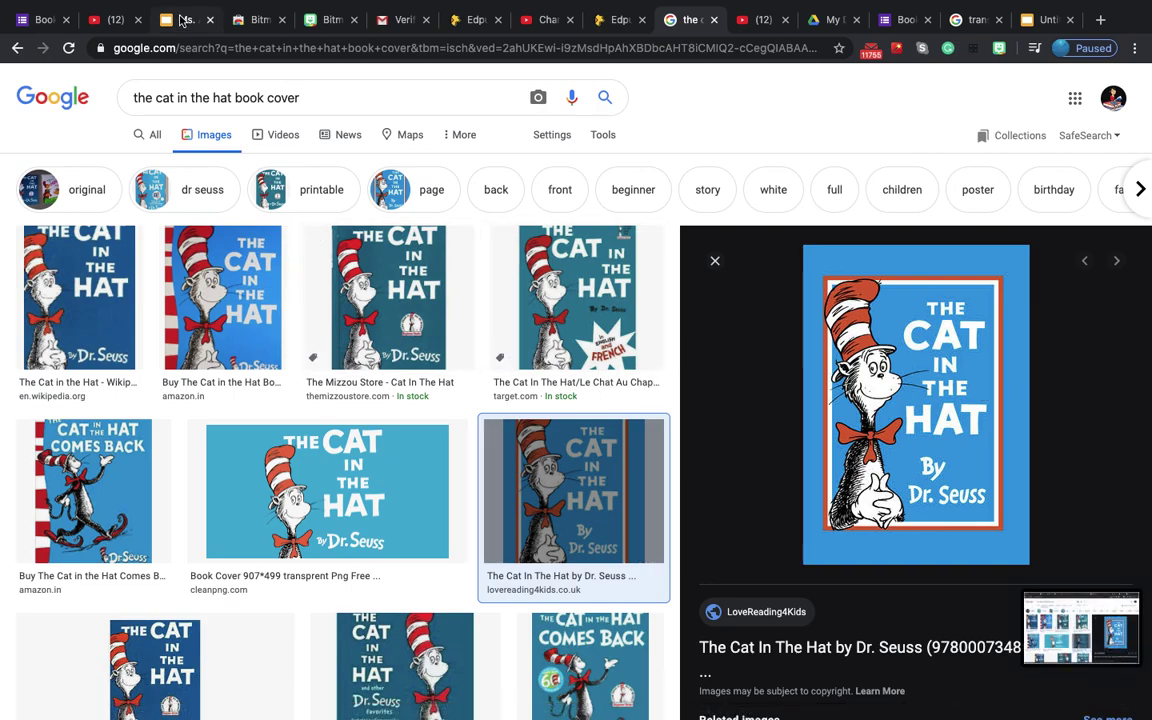
Step: Back in the presentation, insert The Cat in the Hat cover, the 4.43.56 PM screenshot, from the Desktop folder "Screenshots of books"
left_click(1030, 22)
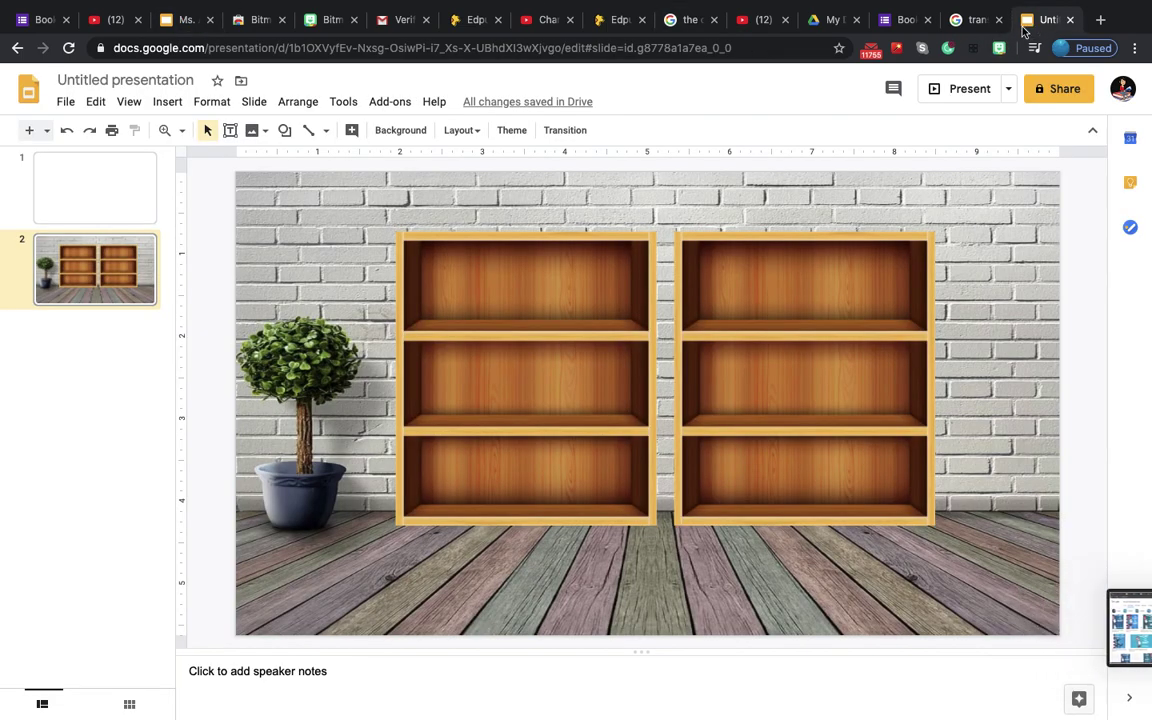
left_click(167, 102)
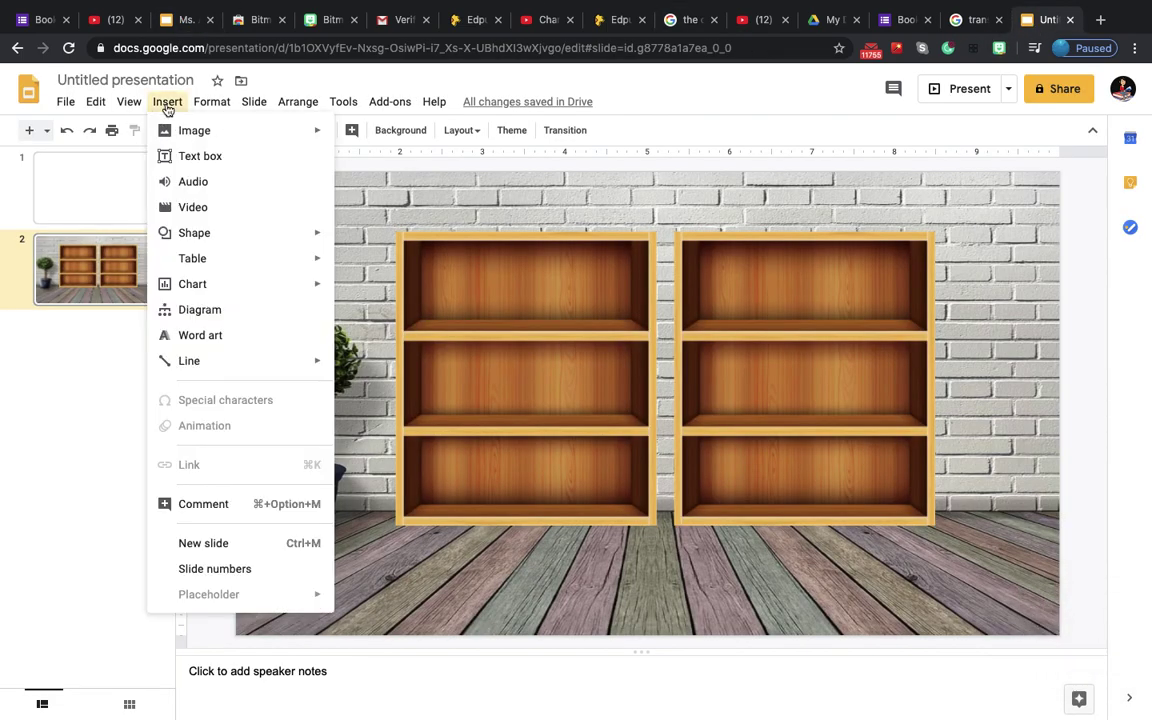
mouse_move(302, 131)
left_click(401, 134)
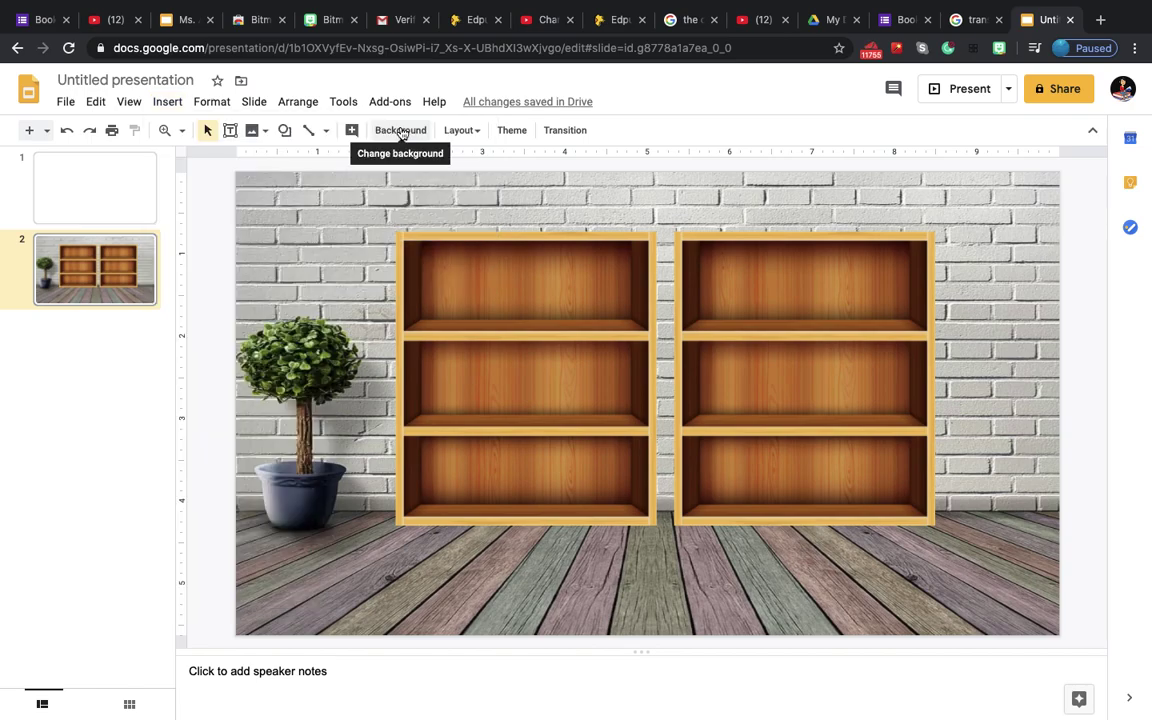
scroll(474, 218, "down", 5)
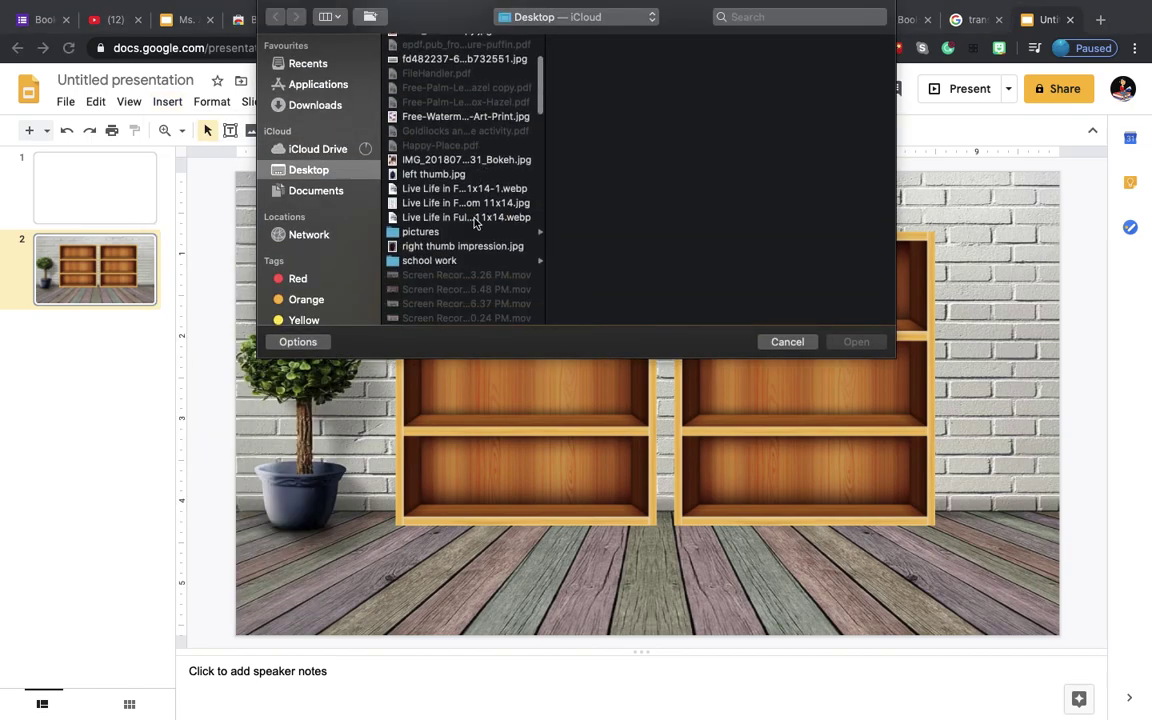
scroll(467, 258, "down", 10)
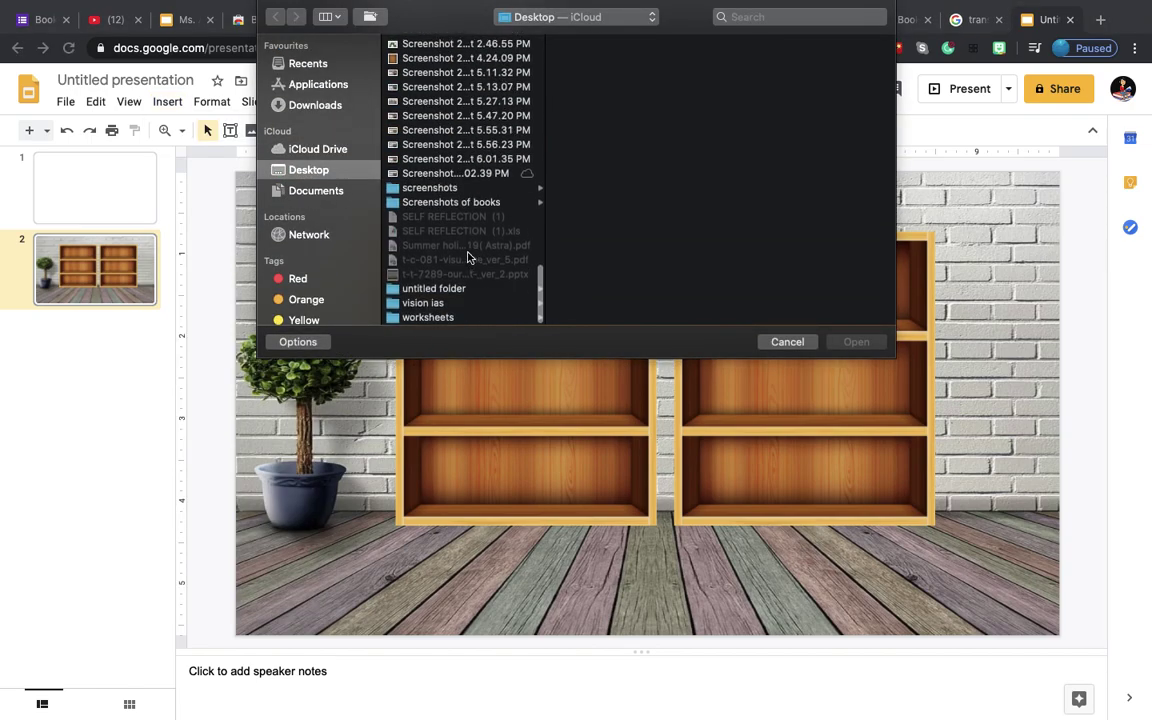
left_click(458, 205)
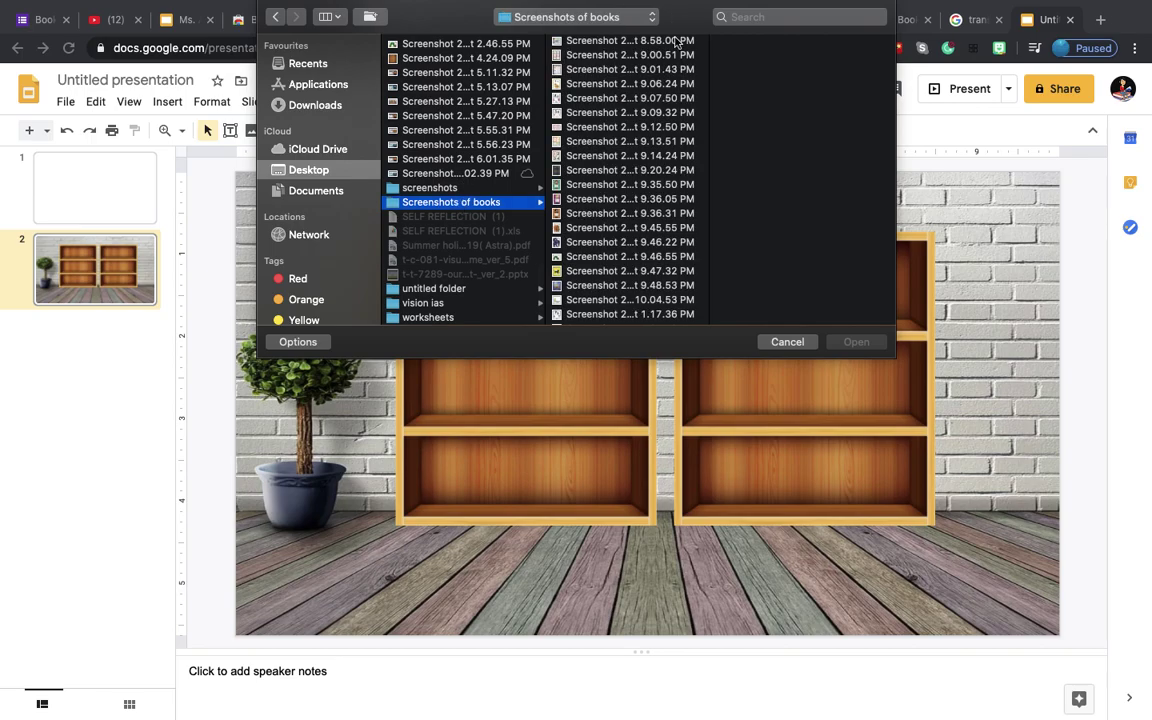
left_click(618, 186)
key("Down")
key("Down")
key("Down")
key("Down")
key("Down")
key("Down")
key("Down")
key("Down")
key("Down")
key("Down")
key("Down")
key("Down")
key("Down")
key("Down")
key("Down")
key("Down")
key("Down")
key("Down")
key("Down")
key("Down")
key("Down")
key("Down")
key("Down")
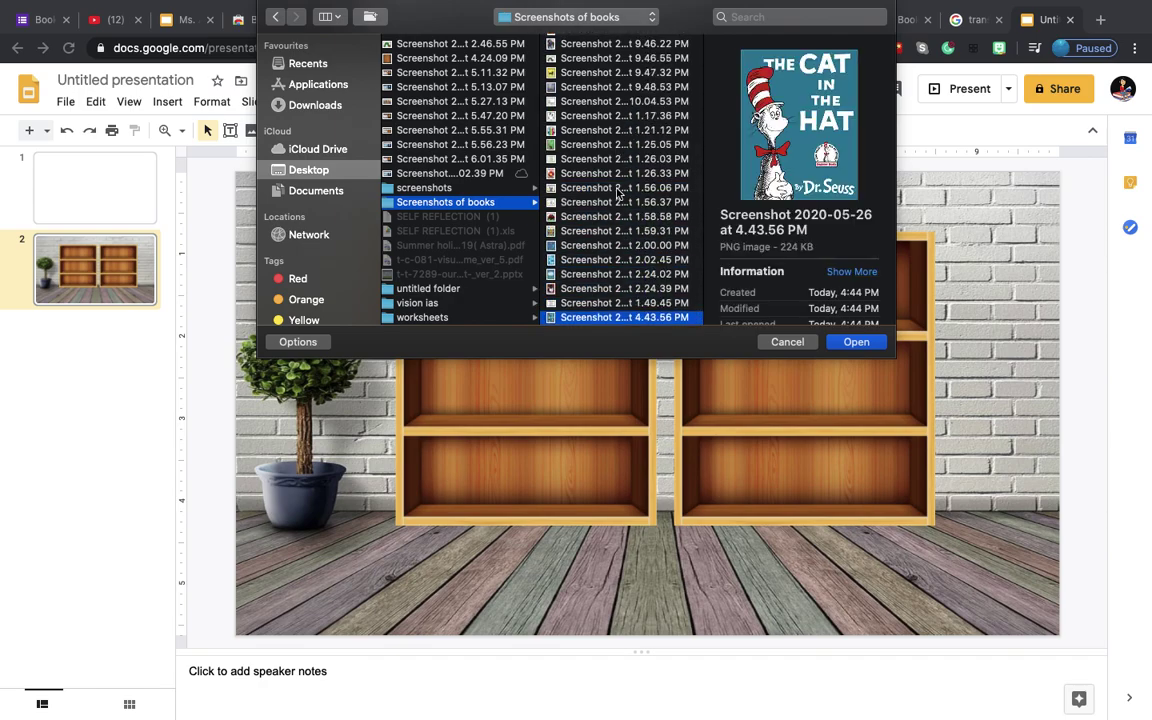
left_click(857, 342)
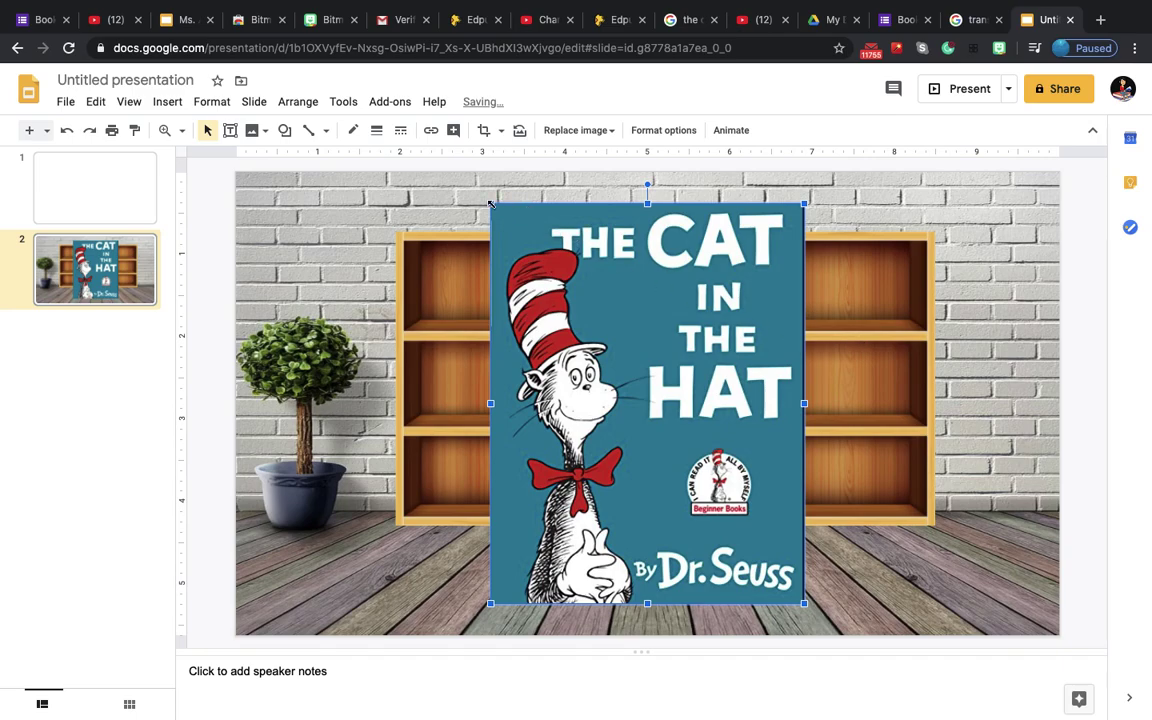
Step: Shrink The Cat in the Hat cover and stand it at the left end of the first bookshelf's top shelf
left_click_drag(490, 204, 716, 438)
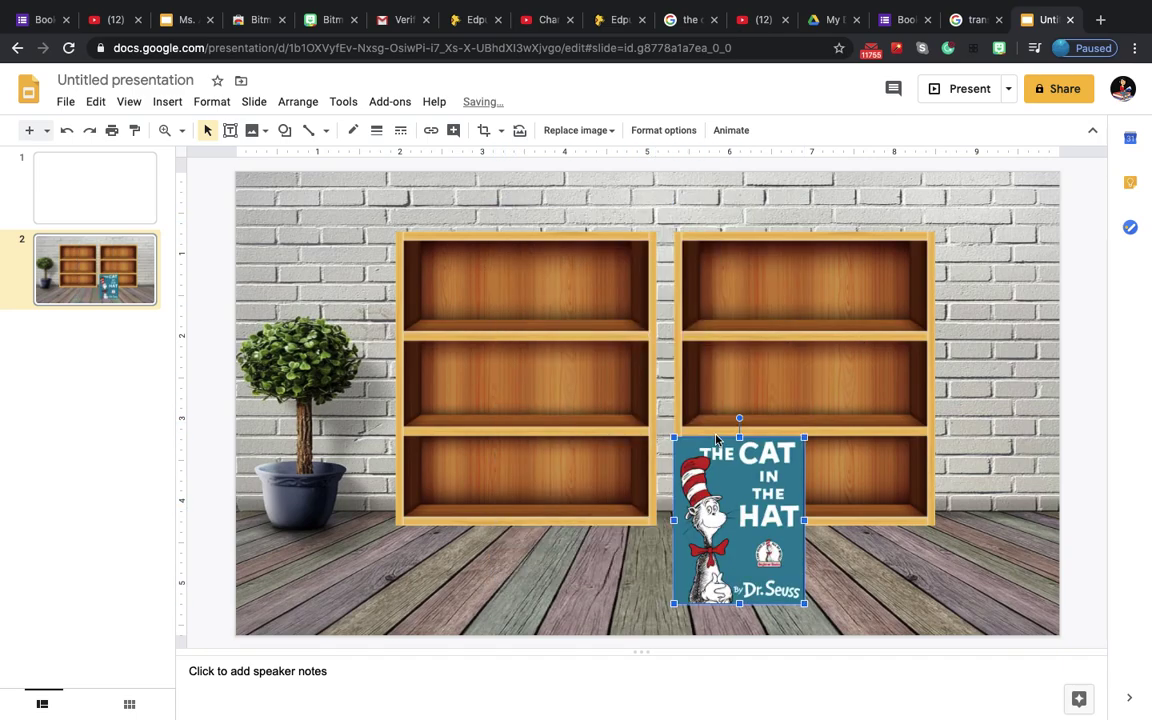
left_click_drag(760, 540, 472, 268)
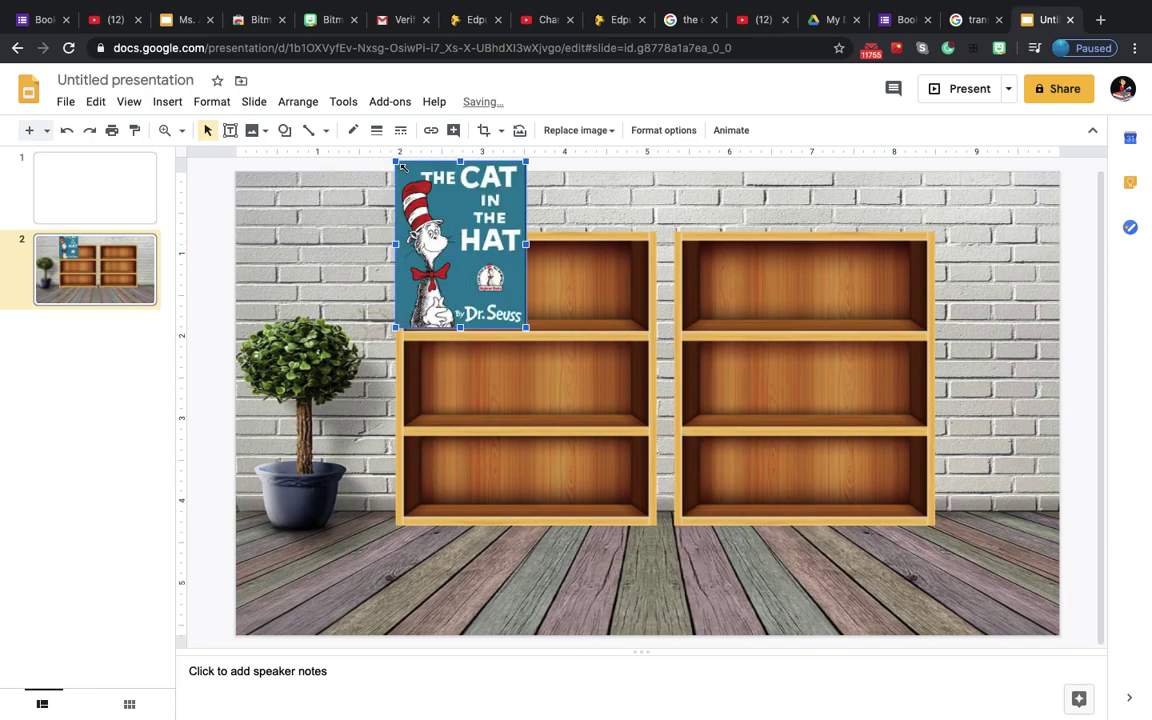
left_click_drag(401, 166, 447, 221)
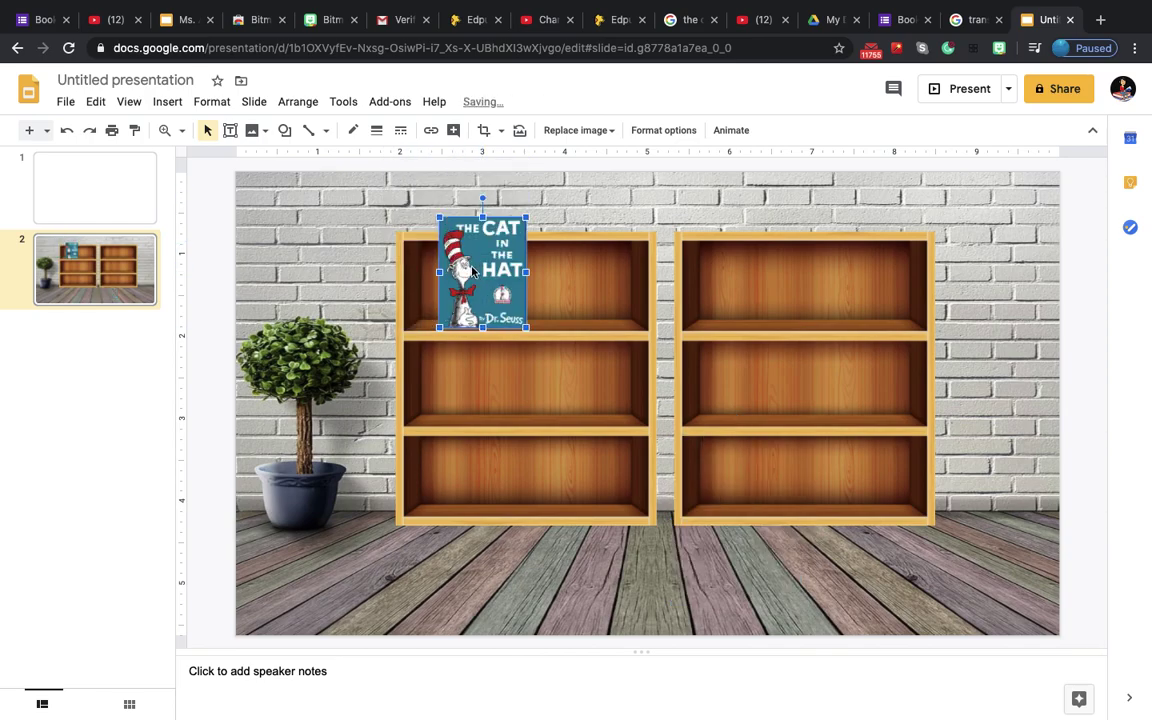
left_click_drag(472, 268, 452, 268)
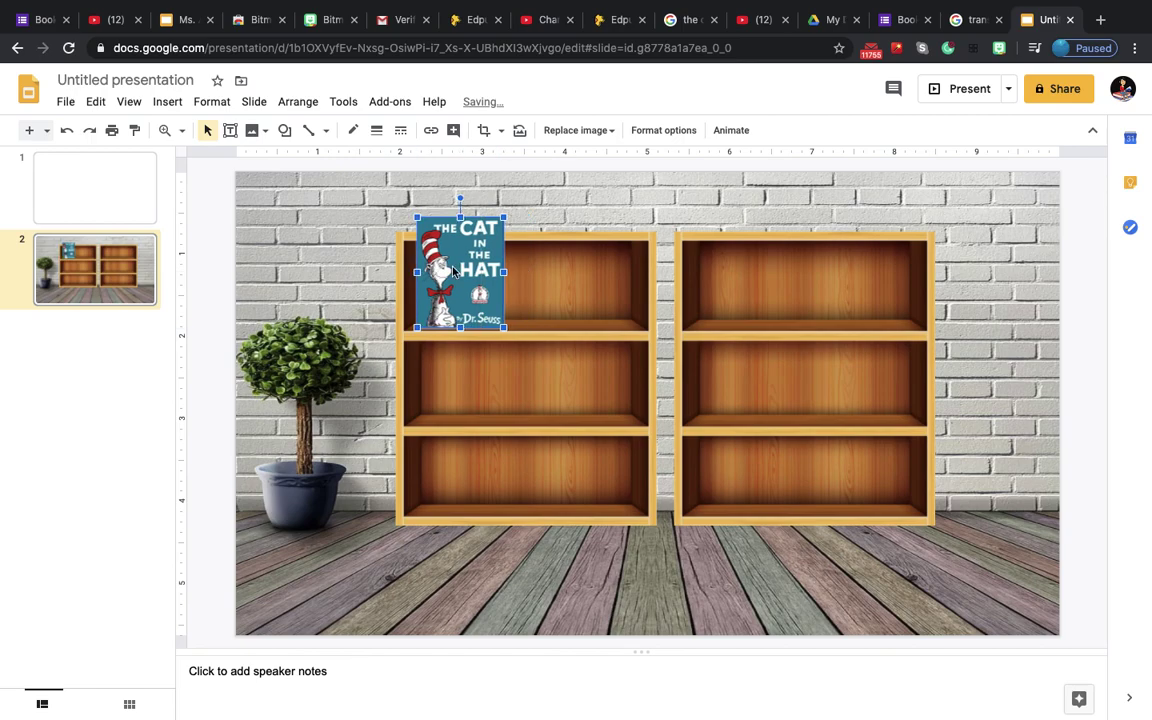
left_click(567, 561)
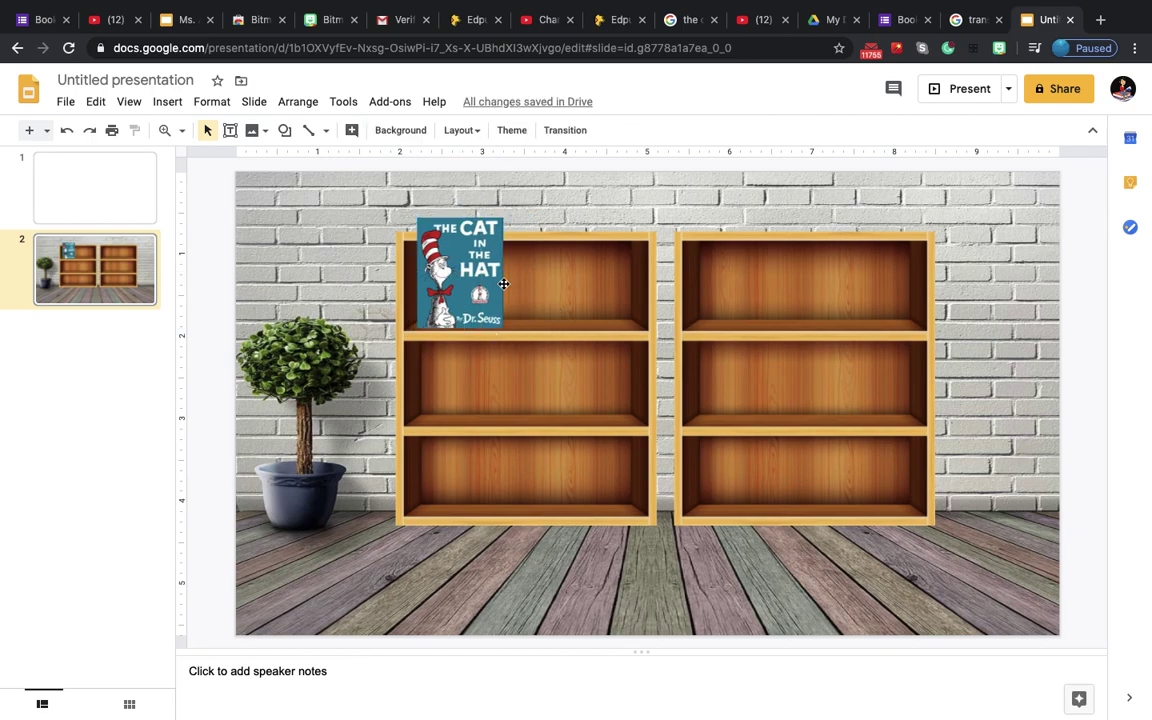
Step: Insert the 10 Little Rubber Ducks cover, Screenshot 2020-05-14 at 1.59.31 PM, from the "Screenshots of books" folder
left_click(168, 102)
mouse_move(194, 130)
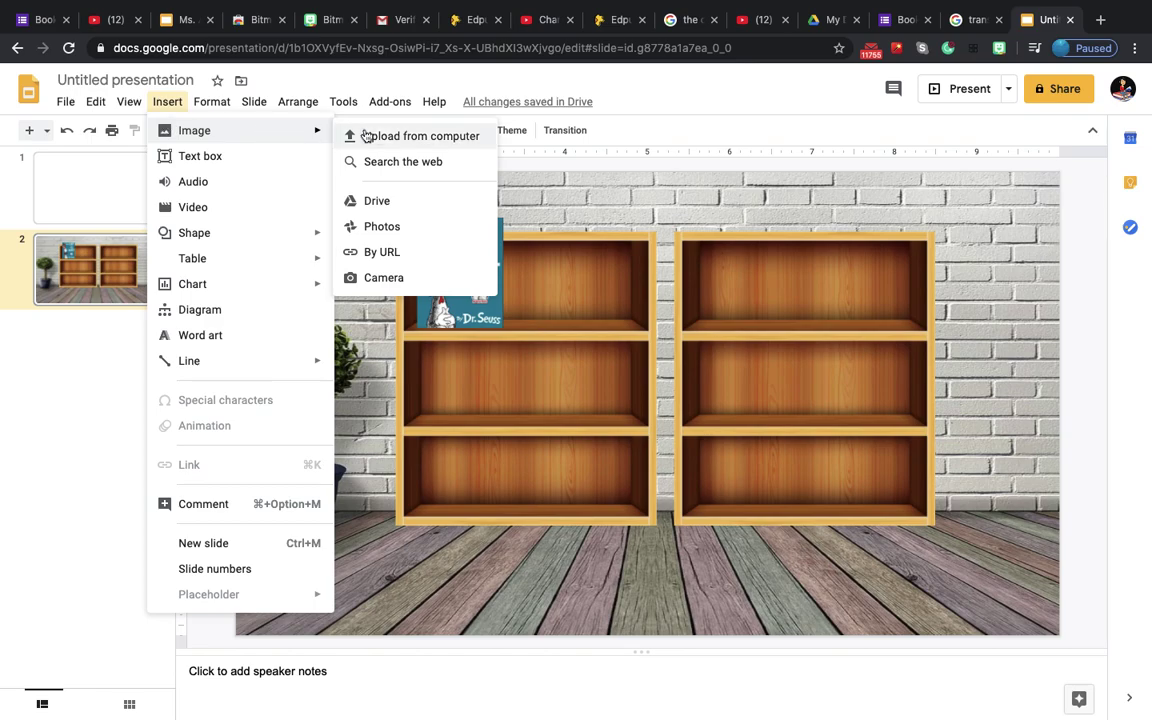
left_click(401, 146)
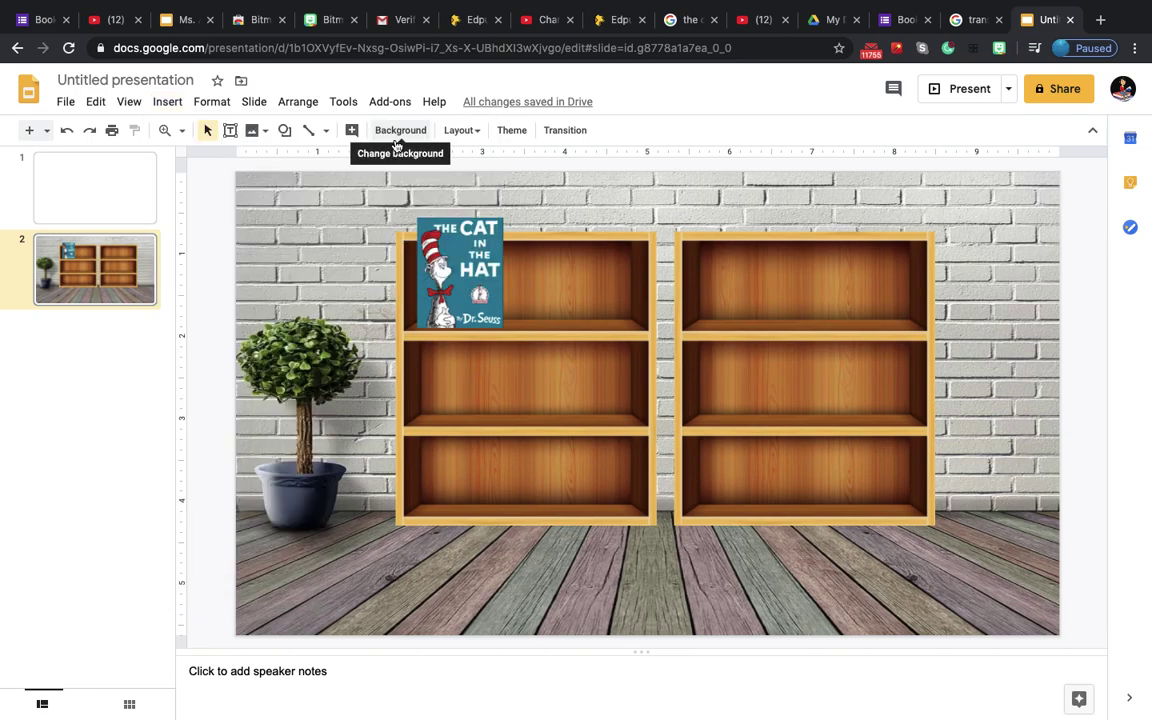
scroll(470, 200, "down", 5)
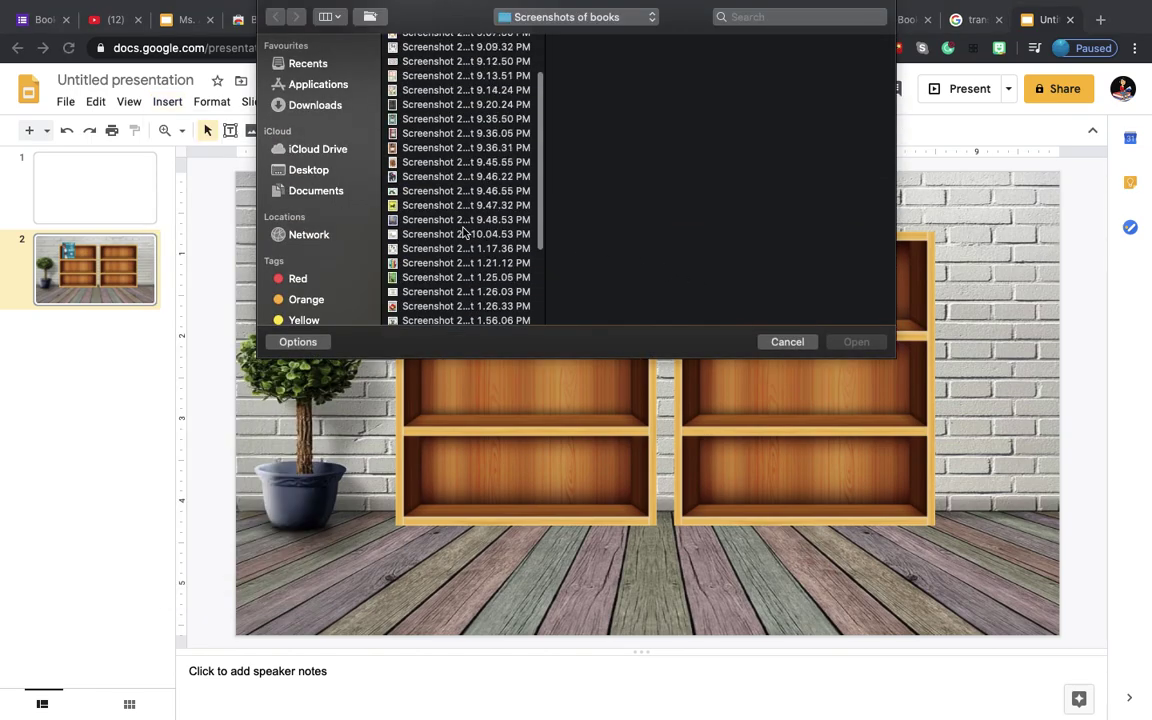
left_click(457, 233)
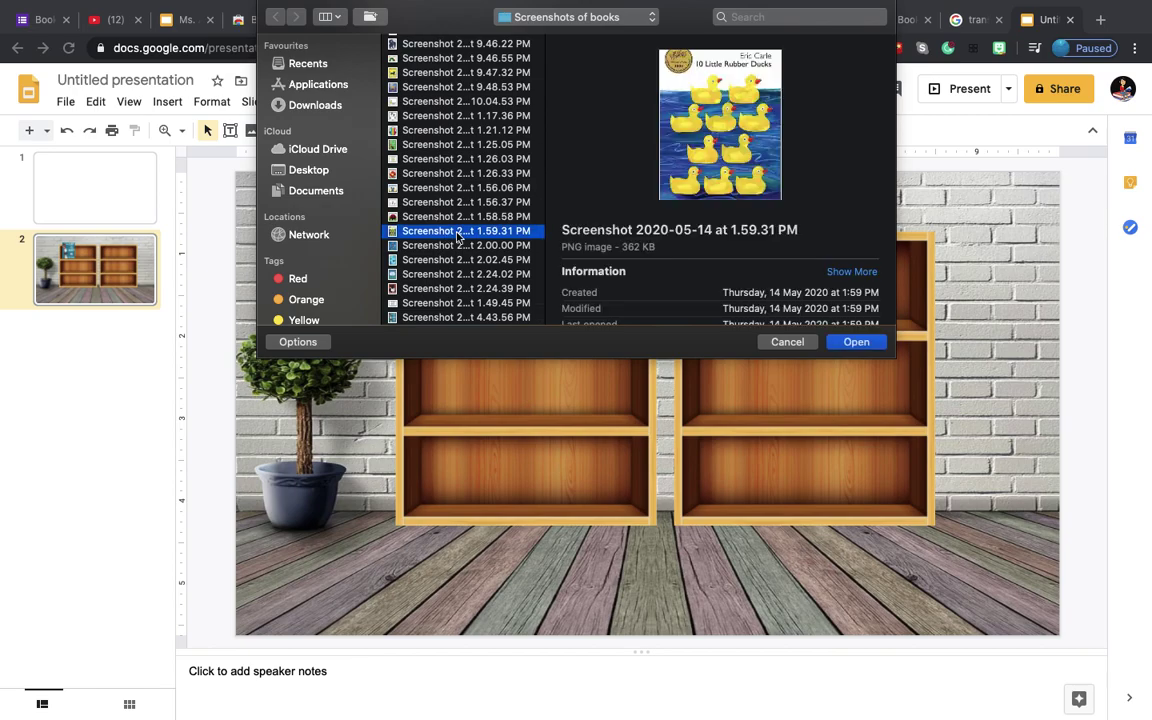
left_click(857, 343)
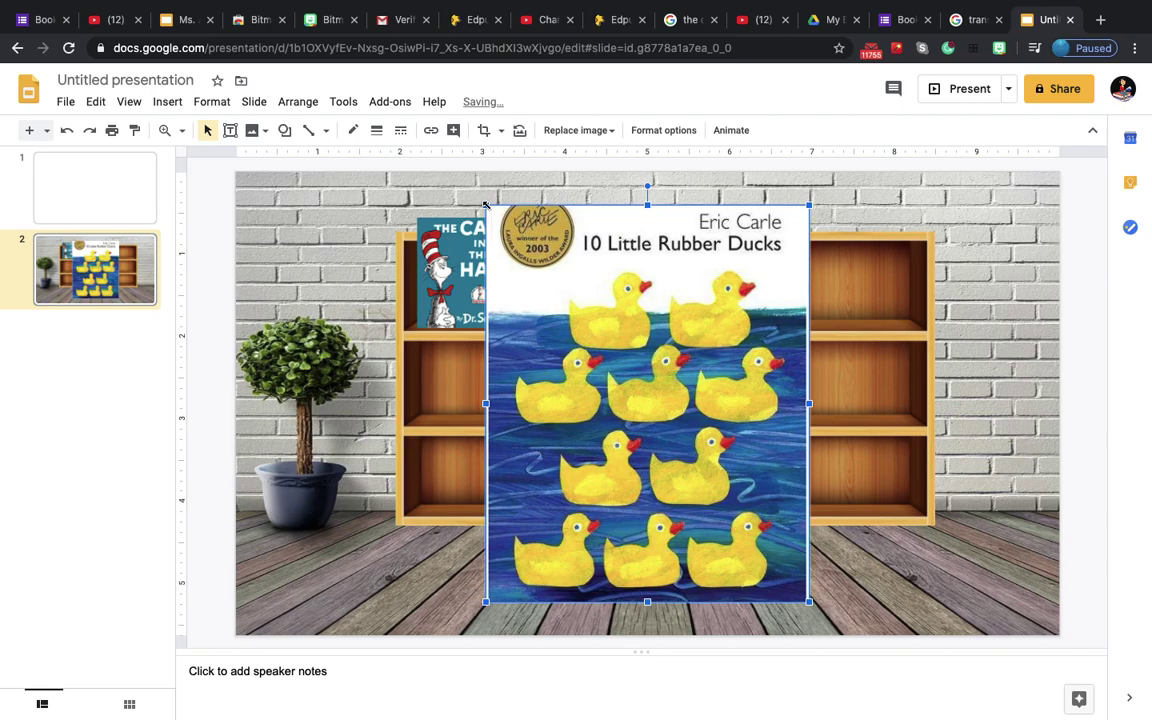
Step: Shrink the 10 Little Rubber Ducks cover and stand it beside The Cat in the Hat on the first bookshelf's top shelf
left_click_drag(485, 205, 677, 440)
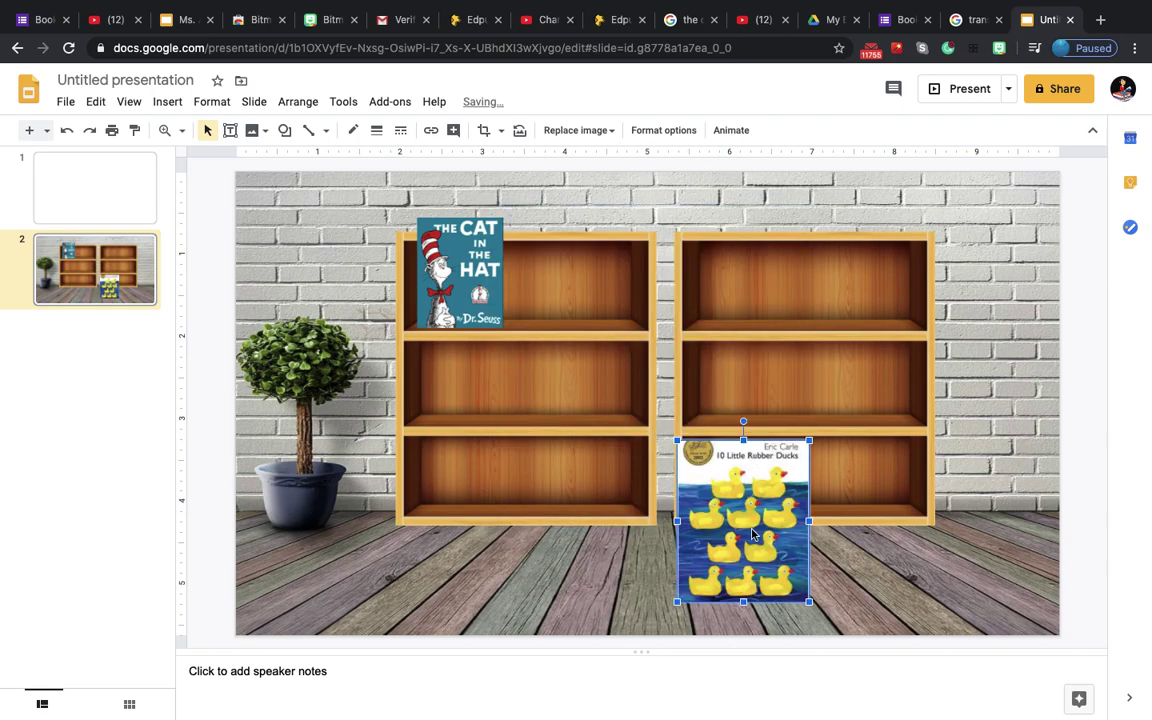
left_click_drag(753, 533, 604, 265)
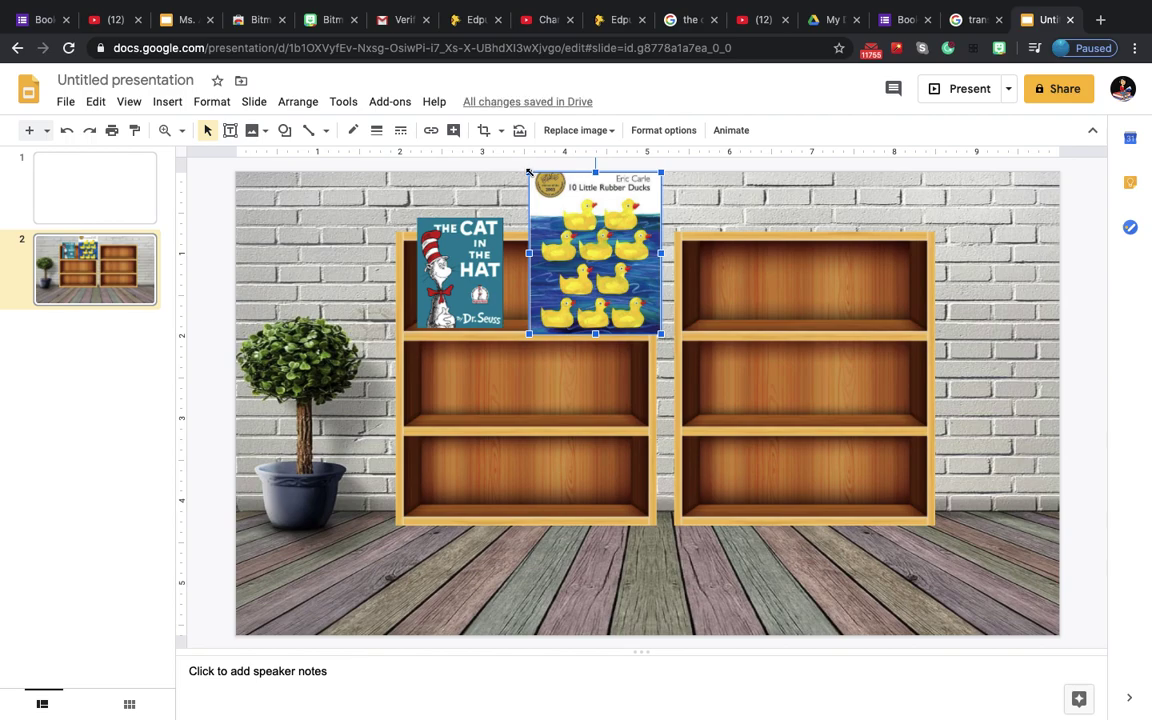
left_click_drag(529, 172, 557, 205)
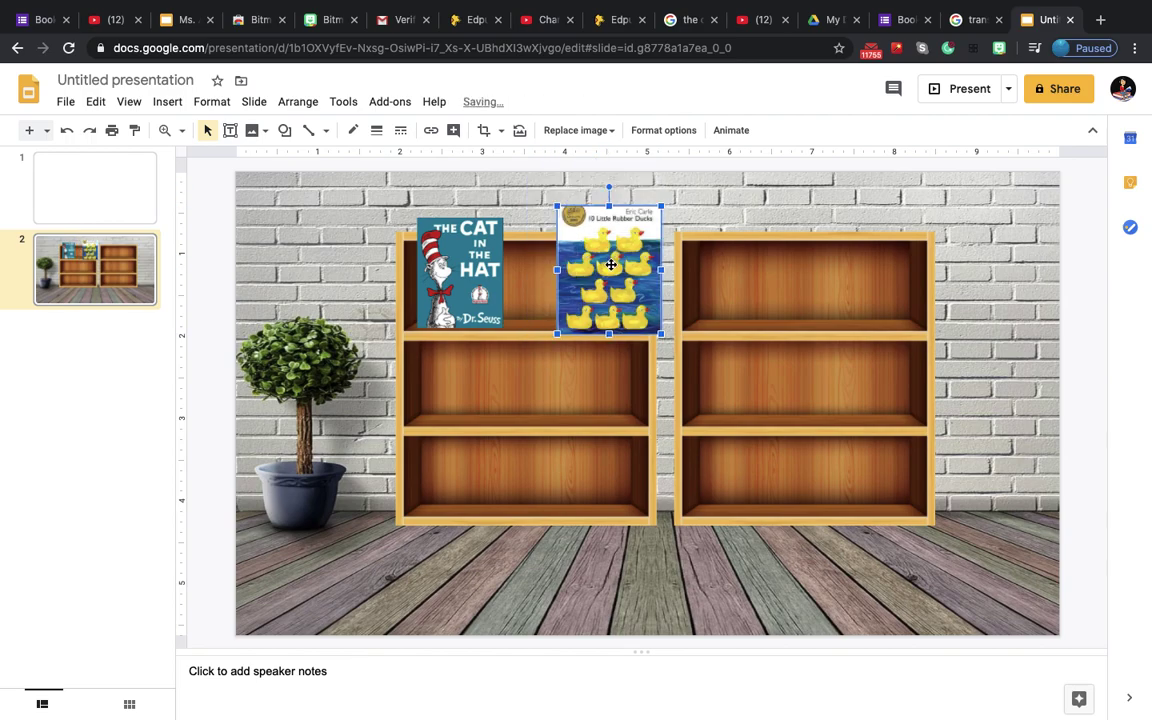
left_click_drag(596, 265, 575, 268)
Step: Link The Cat in the Hat cover to the "The Cat in the Hat by Dr. Seuss | Read Aloud (FUNNY)" video open on YouTube
left_click(470, 268)
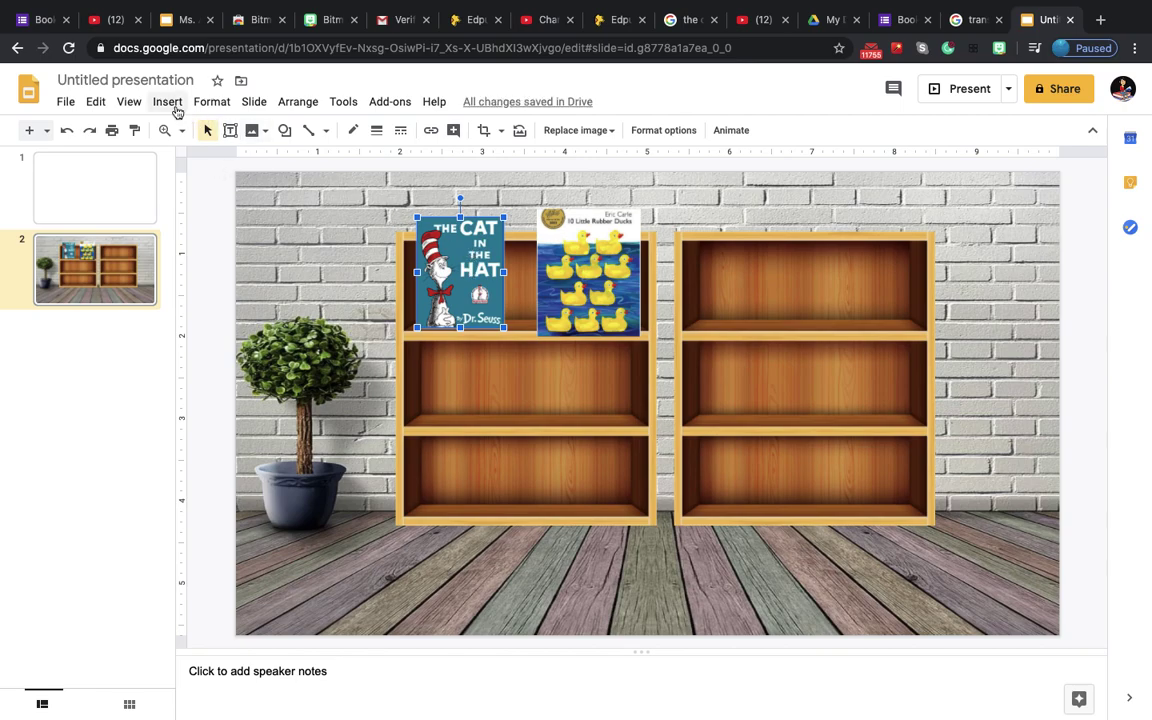
left_click(168, 103)
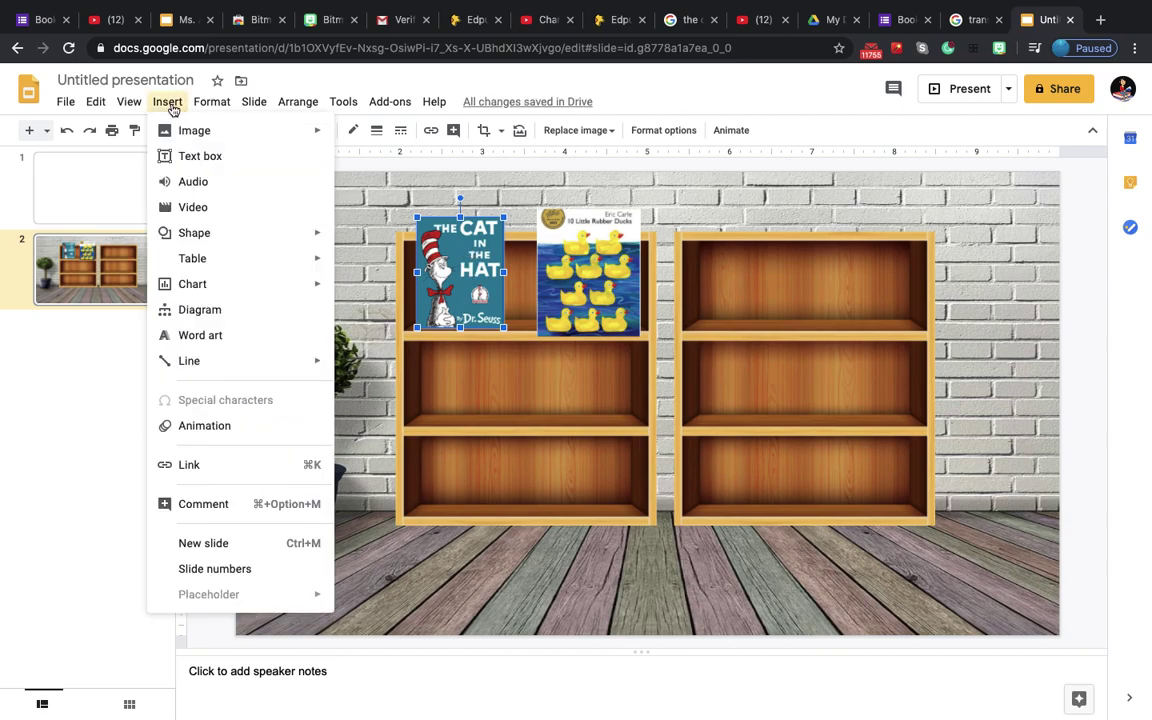
left_click(211, 465)
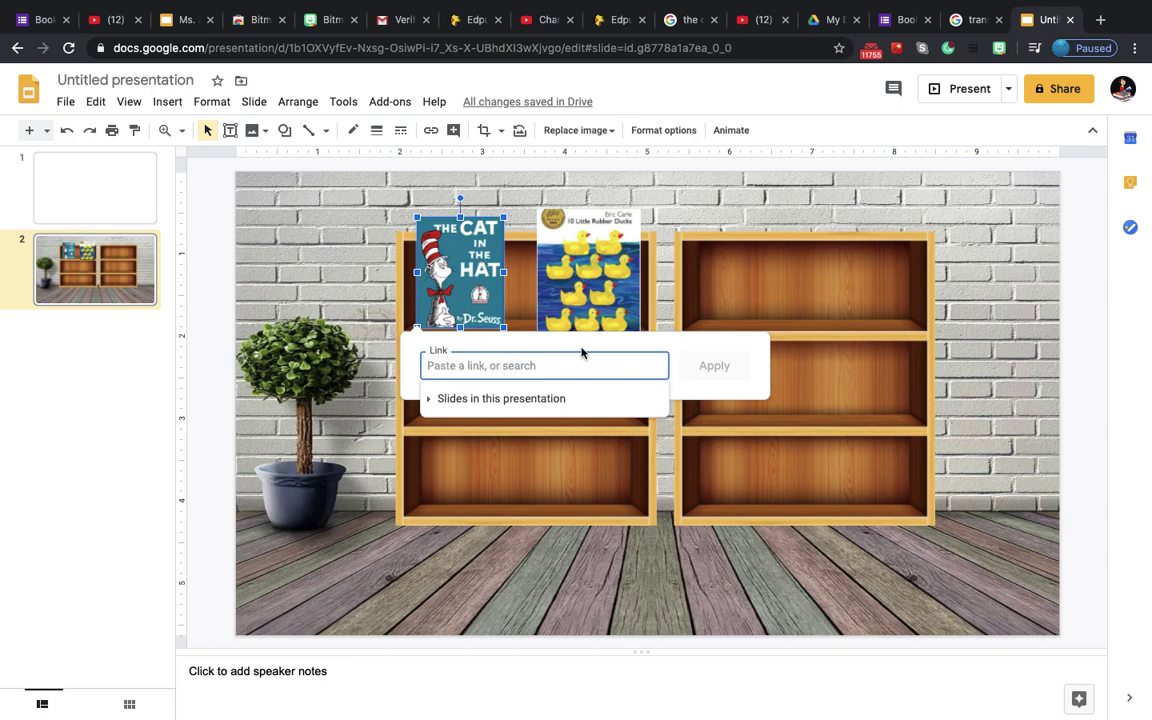
left_click(770, 27)
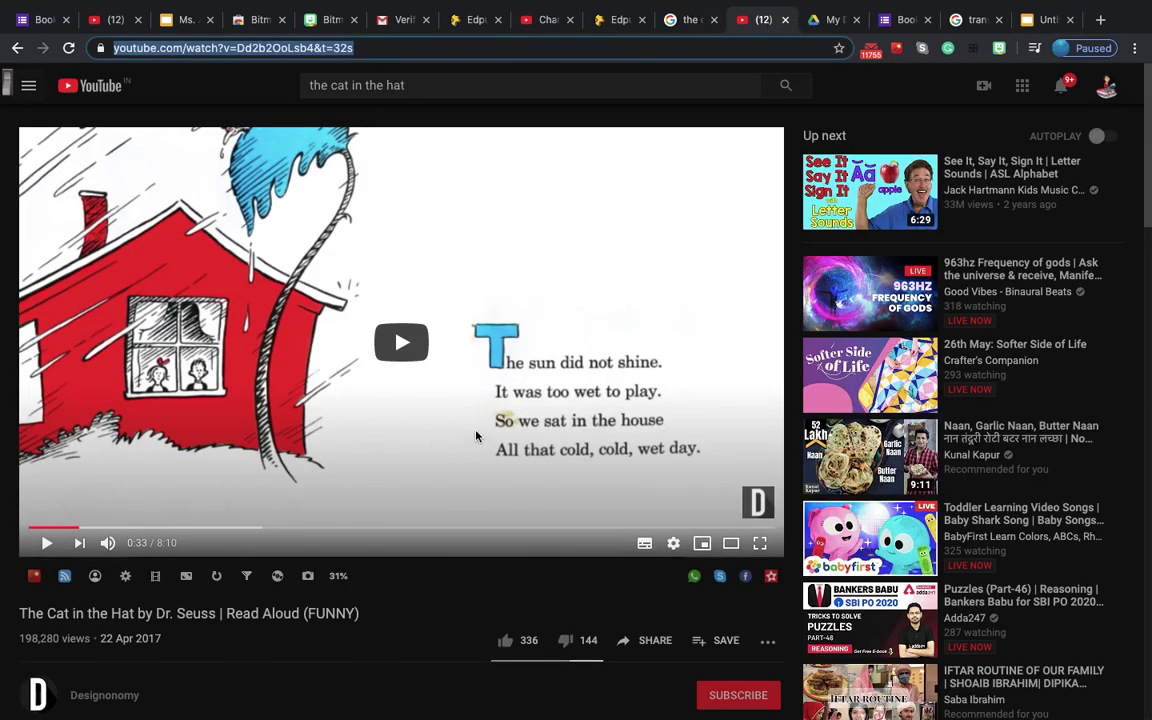
left_click(359, 48)
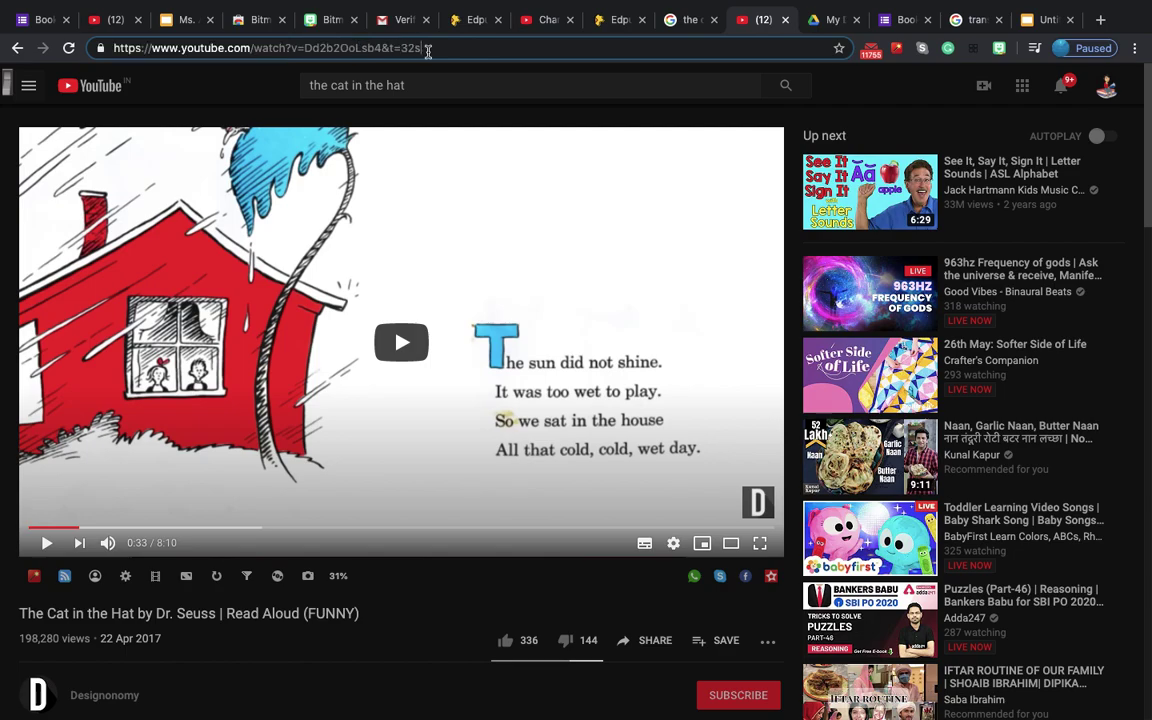
left_click_drag(432, 52, 119, 53)
key("super+c")
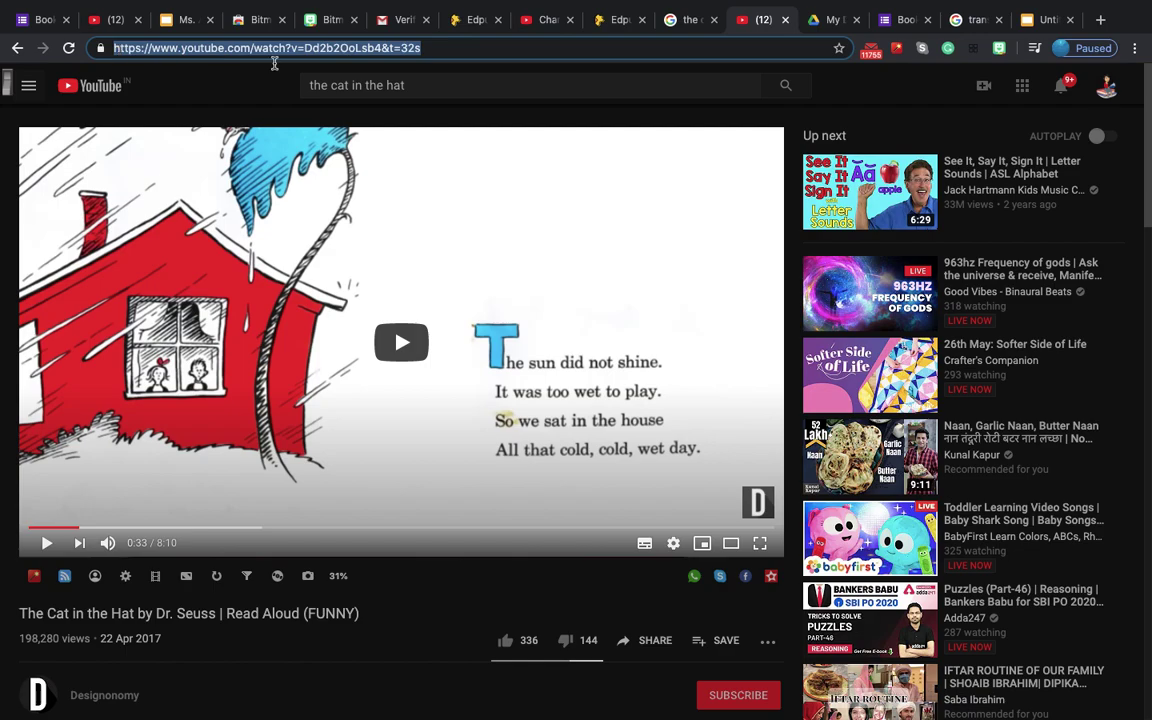
left_click(1047, 20)
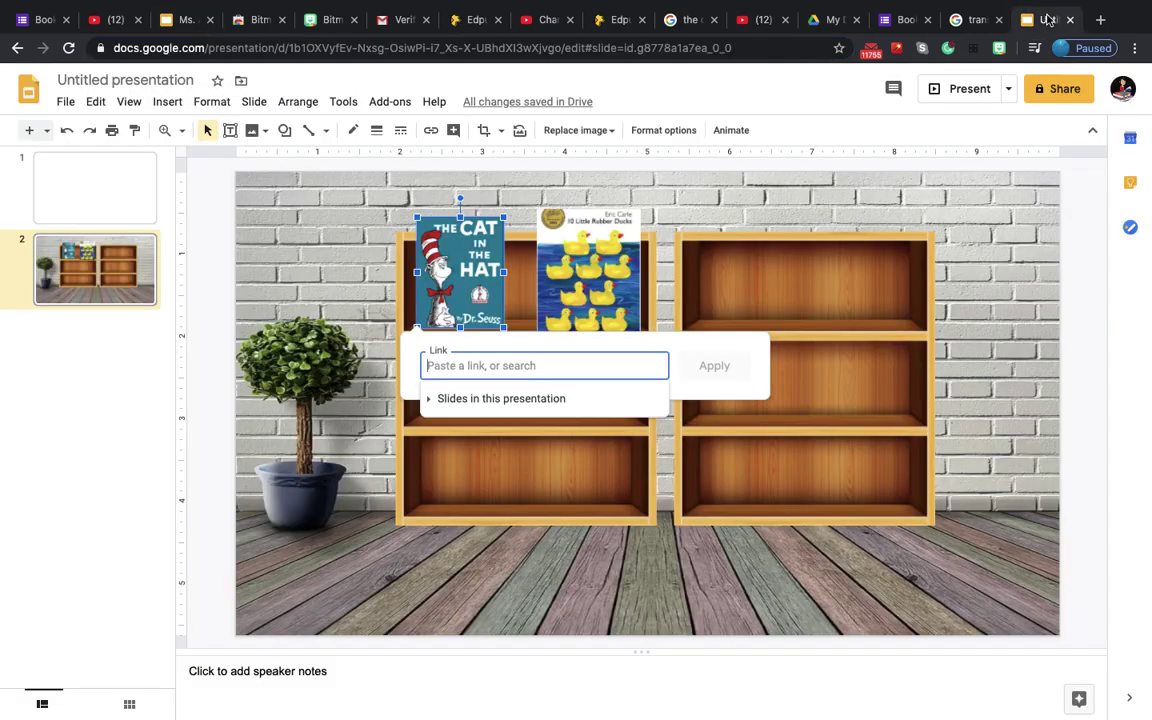
key("super+v")
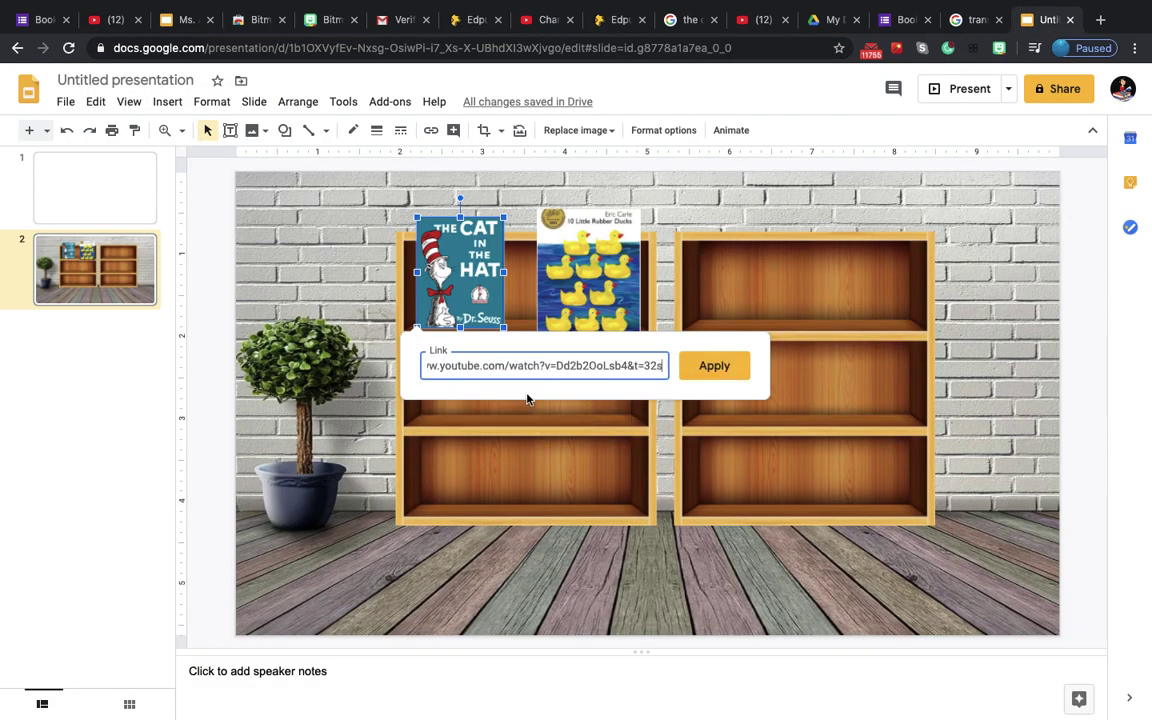
left_click(712, 367)
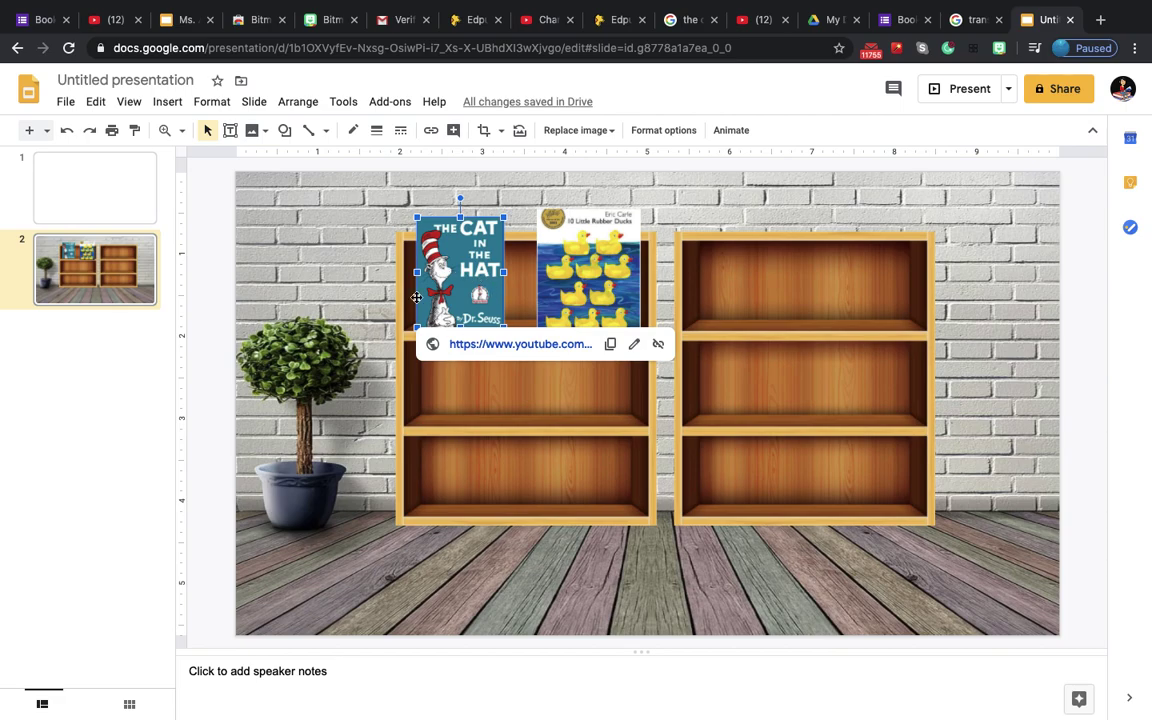
Step: In the already open Google Drive preview, copy the sharing link of The Cat in the Hat.pdf
left_click(834, 20)
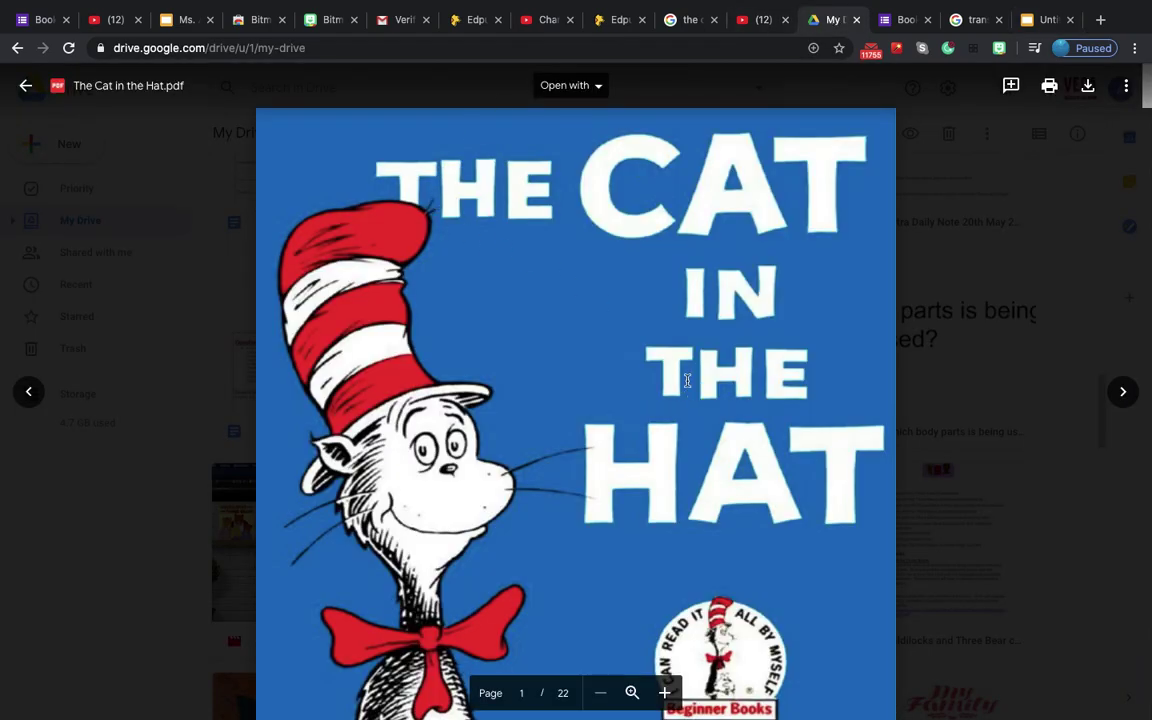
scroll(687, 375, "down", 15)
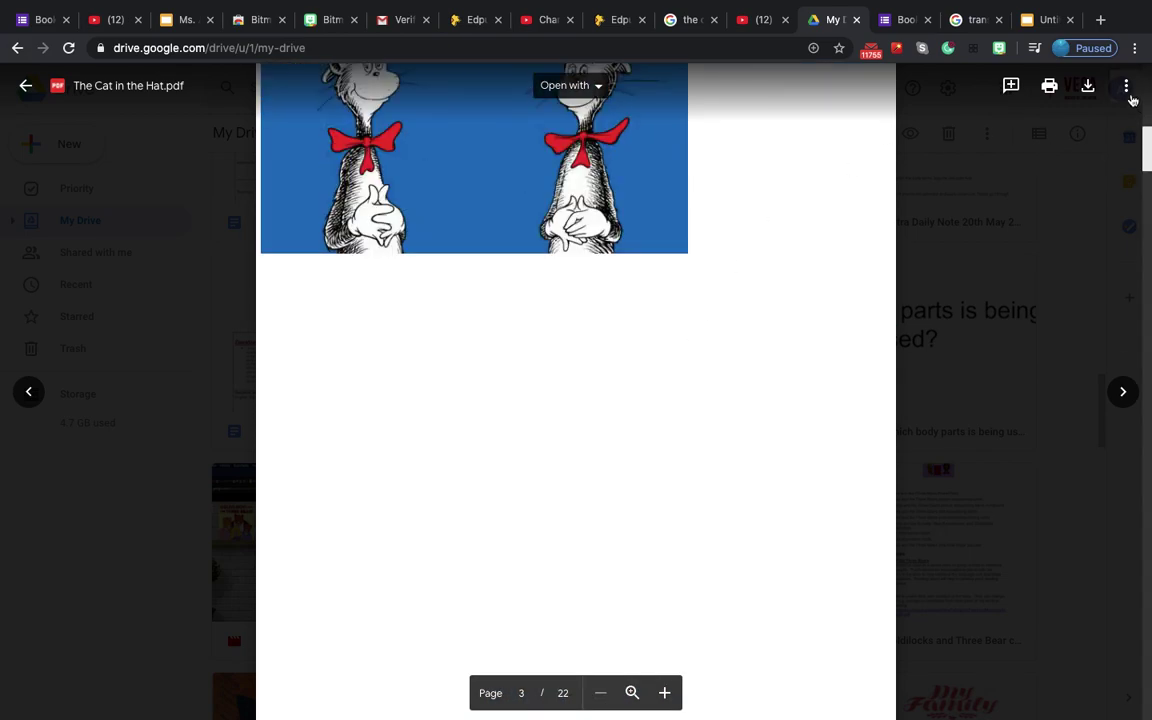
left_click(1127, 88)
left_click(950, 122)
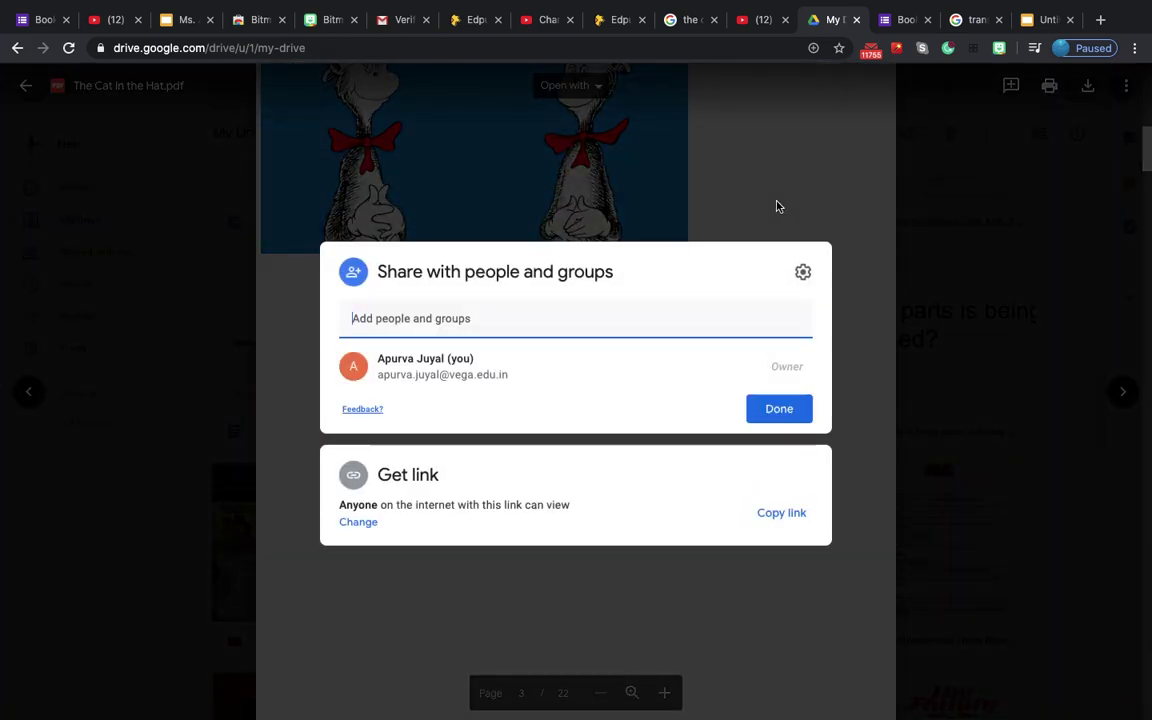
left_click(390, 474)
left_click(780, 393)
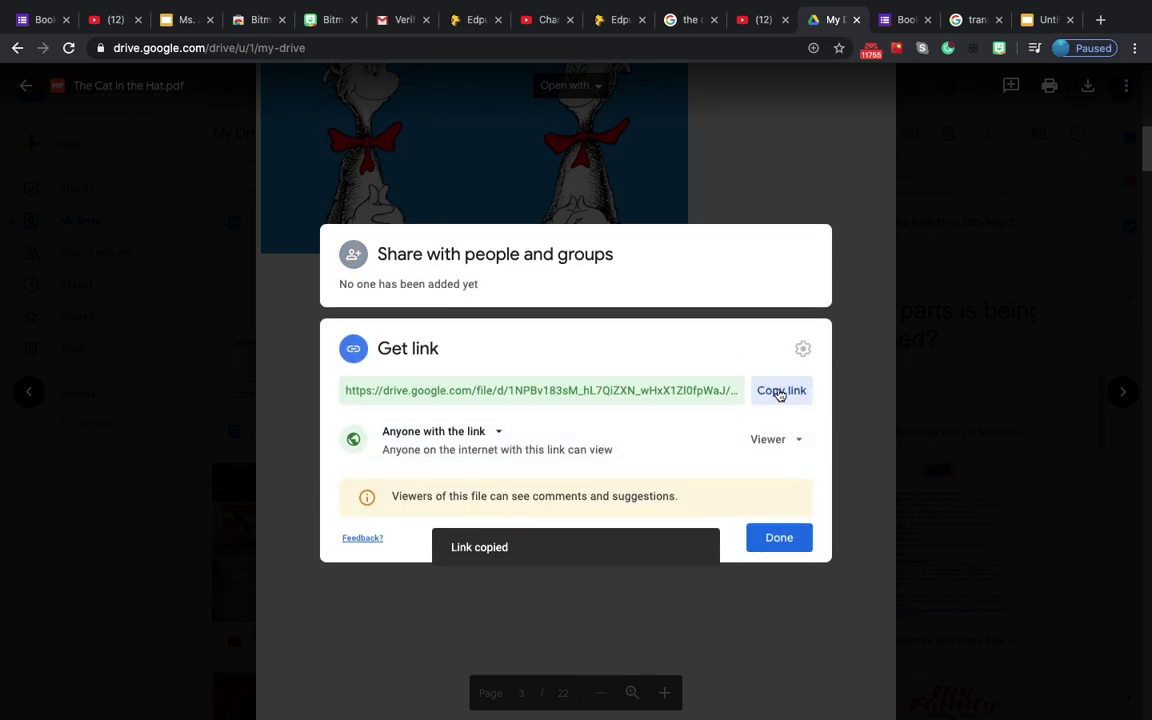
left_click(779, 537)
Step: Back in the presentation, replace The Cat in the Hat cover's link with the copied Drive link to the PDF
left_click(1048, 19)
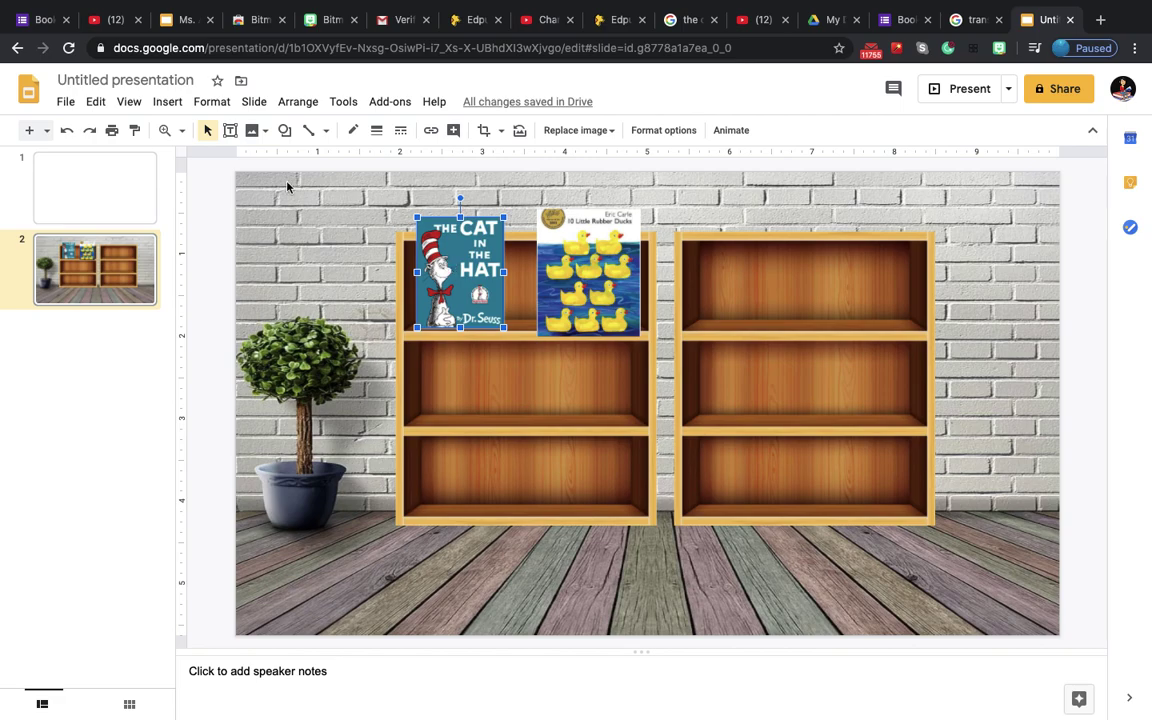
left_click(164, 103)
left_click(190, 465)
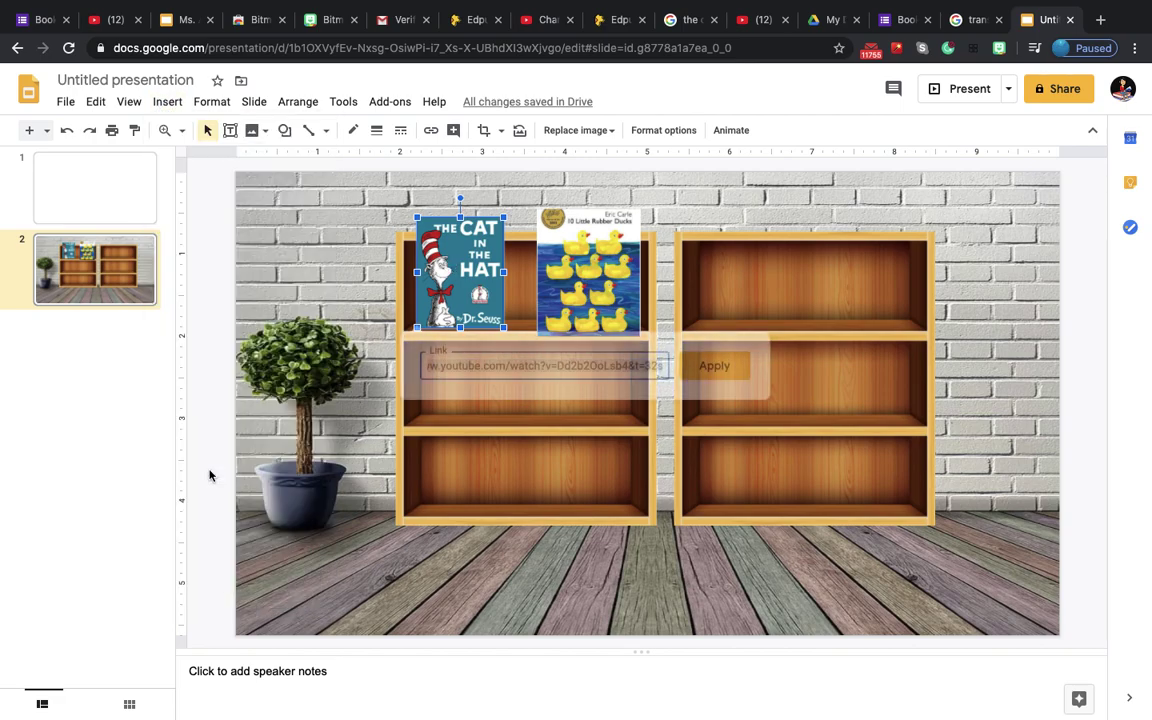
key("super+v")
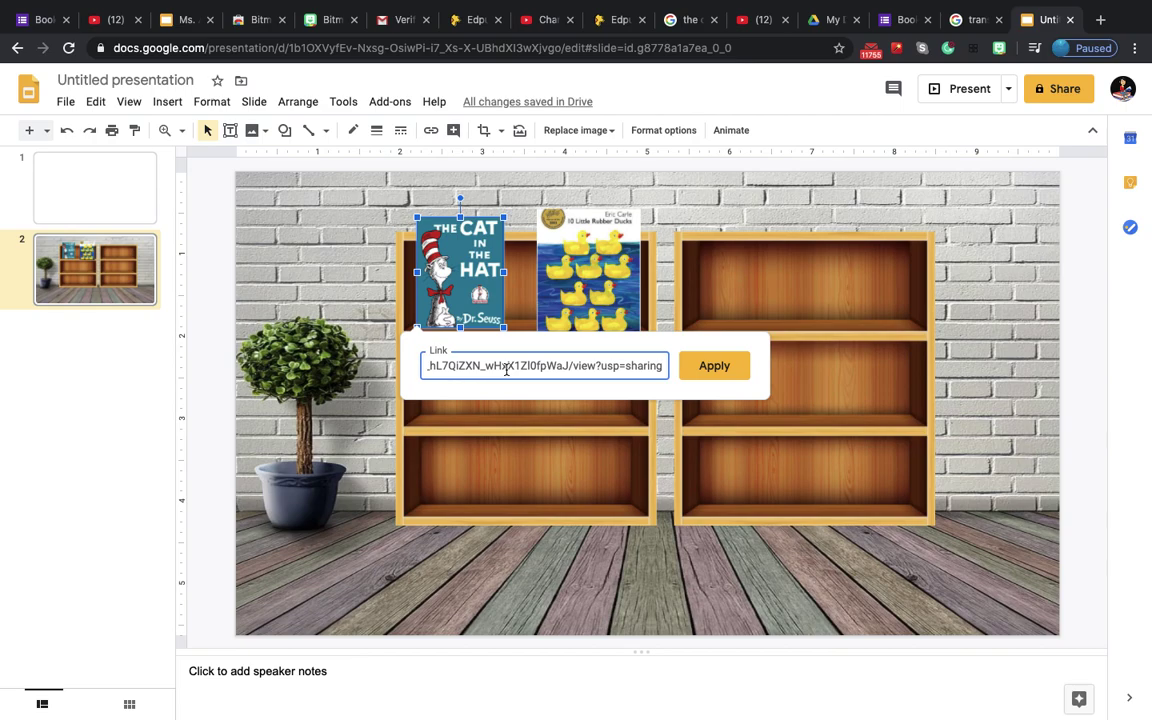
left_click(714, 365)
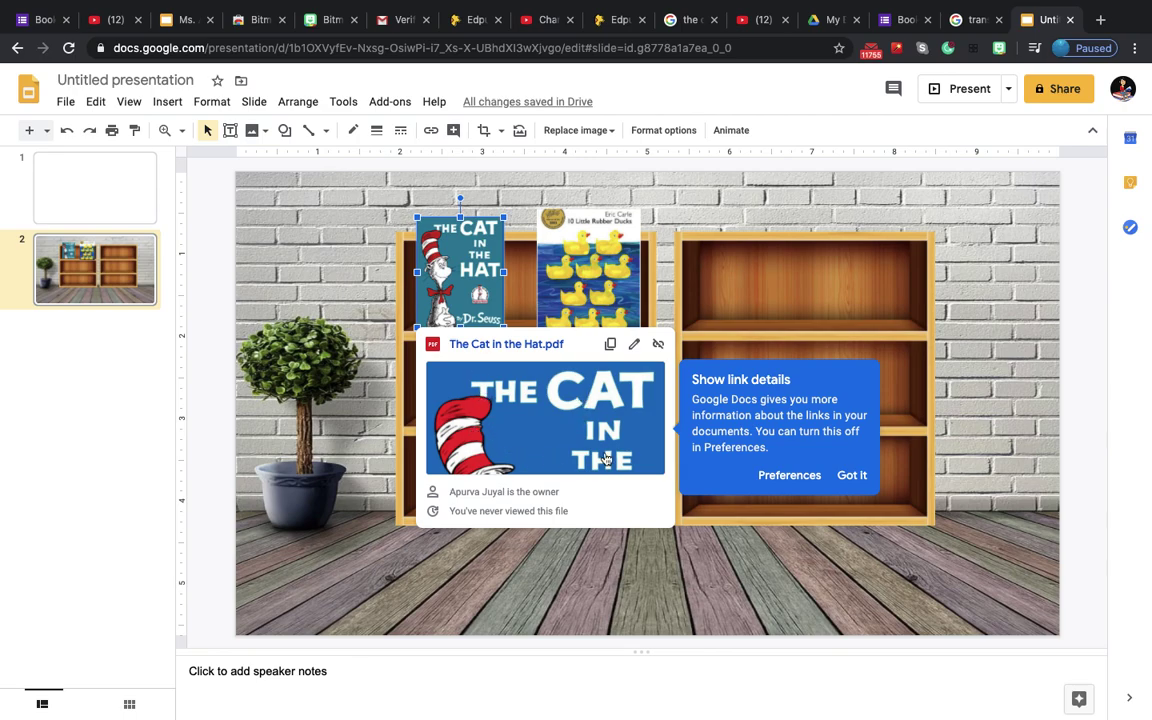
left_click(431, 380)
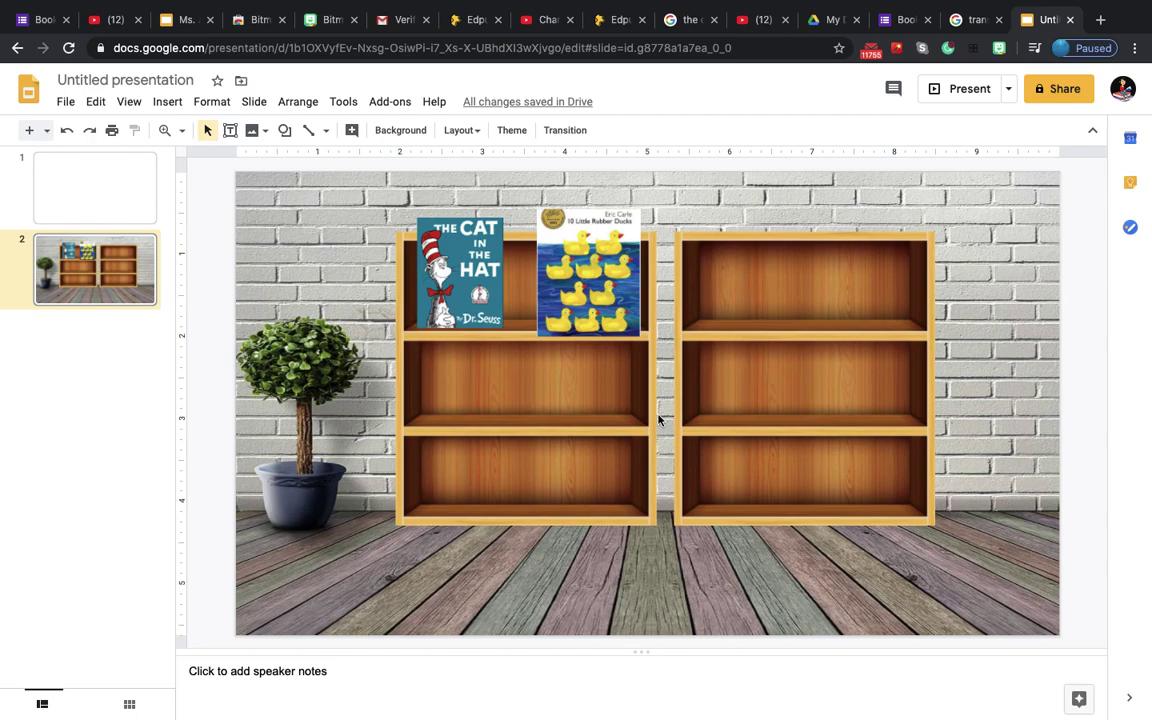
Step: Search the Bitmoji extension for "read" and paste the avatar reading on a purple bean bag onto the slide
left_click(1000, 50)
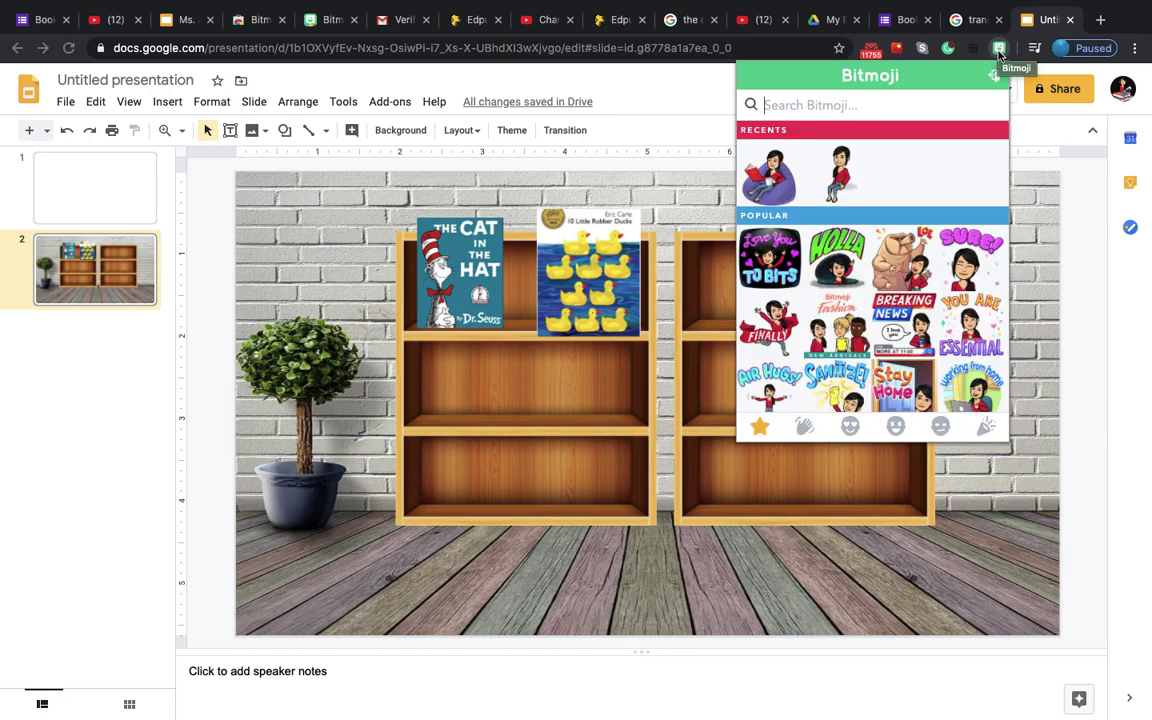
left_click(829, 107)
type("read")
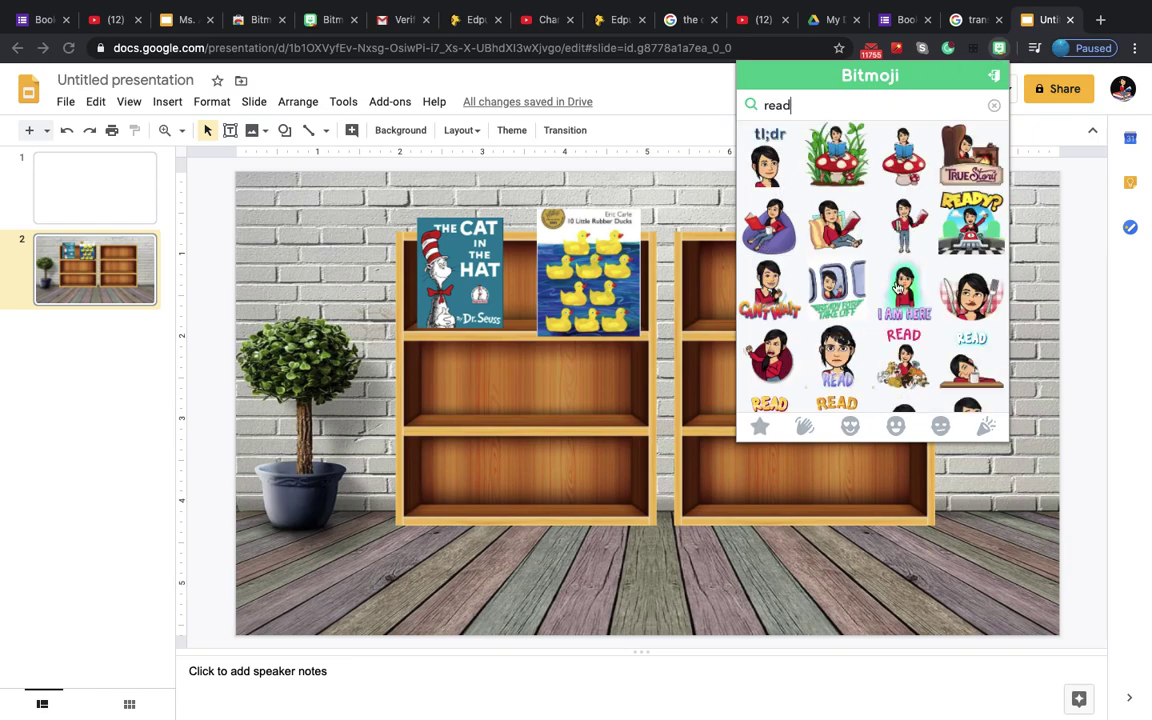
right_click(771, 226)
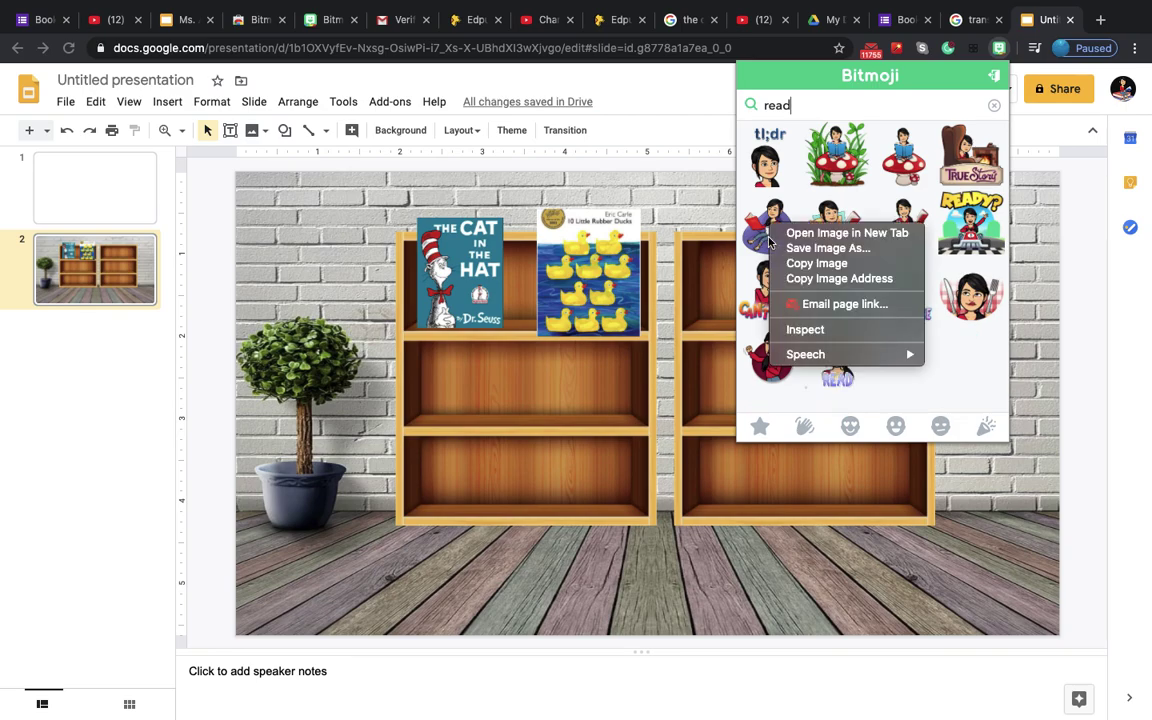
left_click(803, 265)
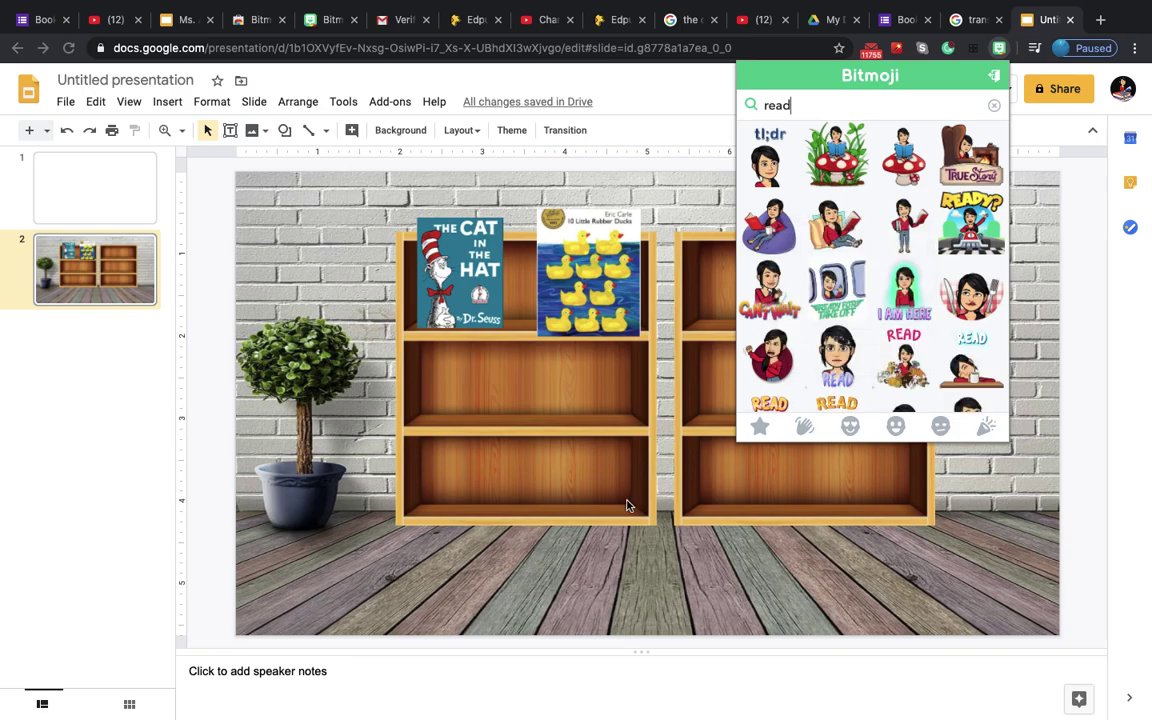
right_click(618, 548)
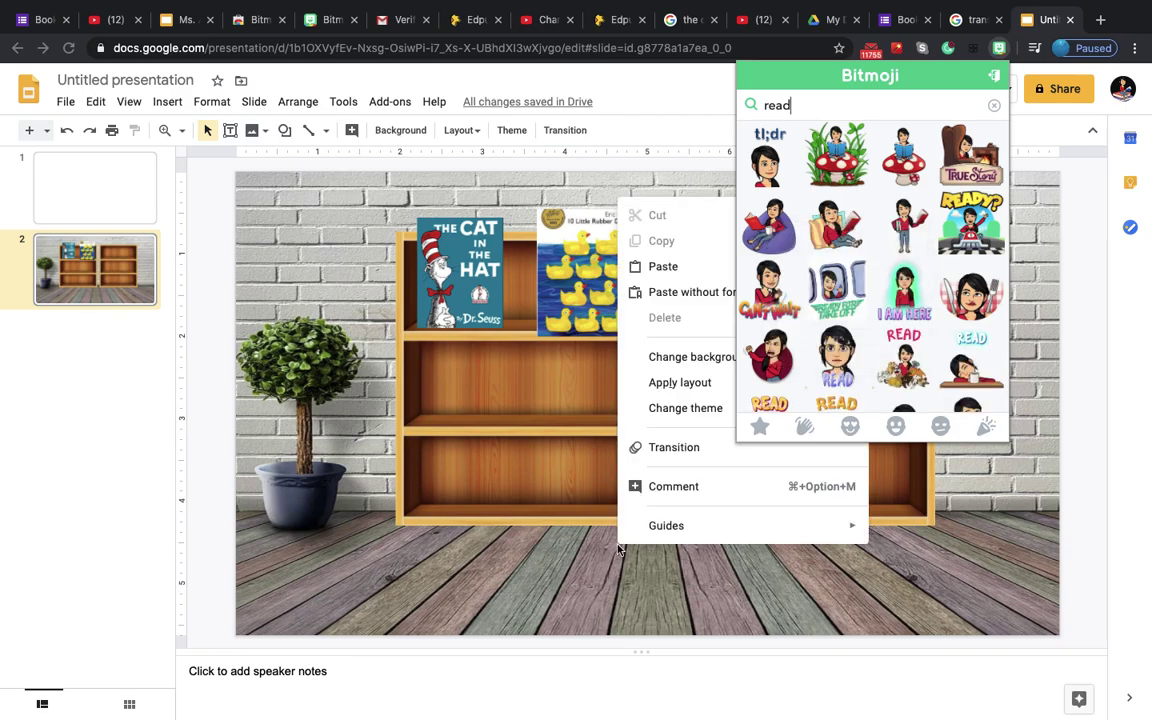
left_click(657, 267)
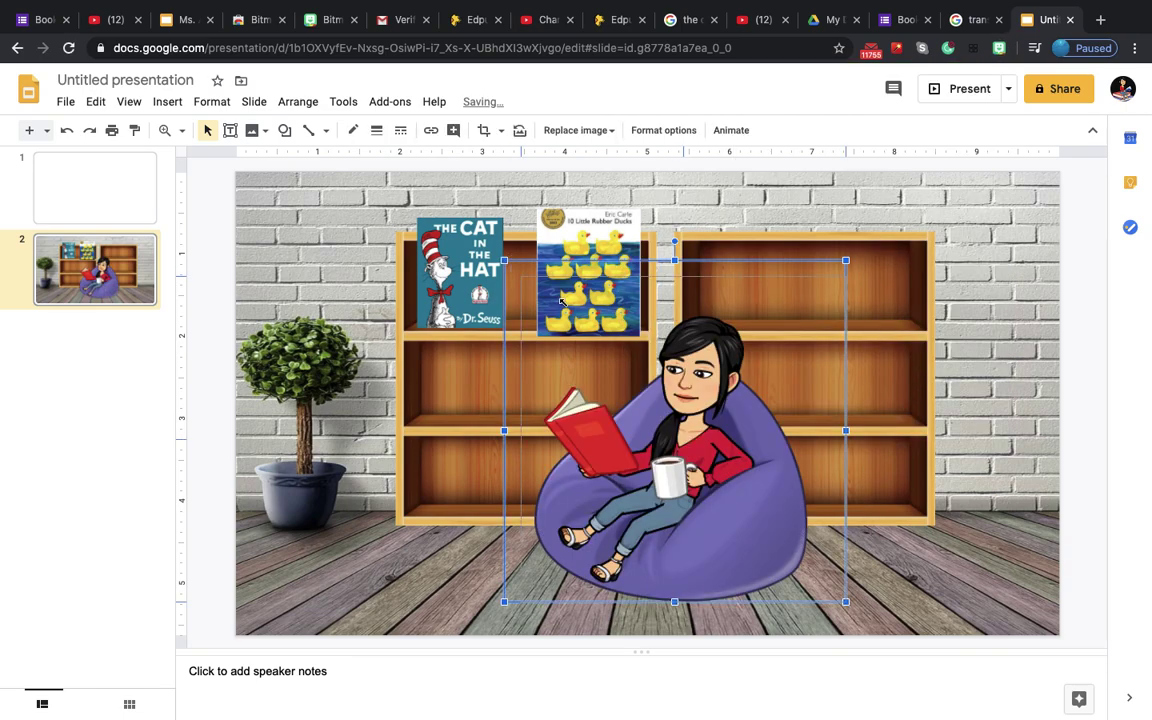
Step: Shrink the reading Bitmoji and place it on the floor in front of the second bookshelf's lower right corner
left_click_drag(504, 261, 635, 391)
left_click_drag(758, 518, 921, 532)
left_click(698, 596)
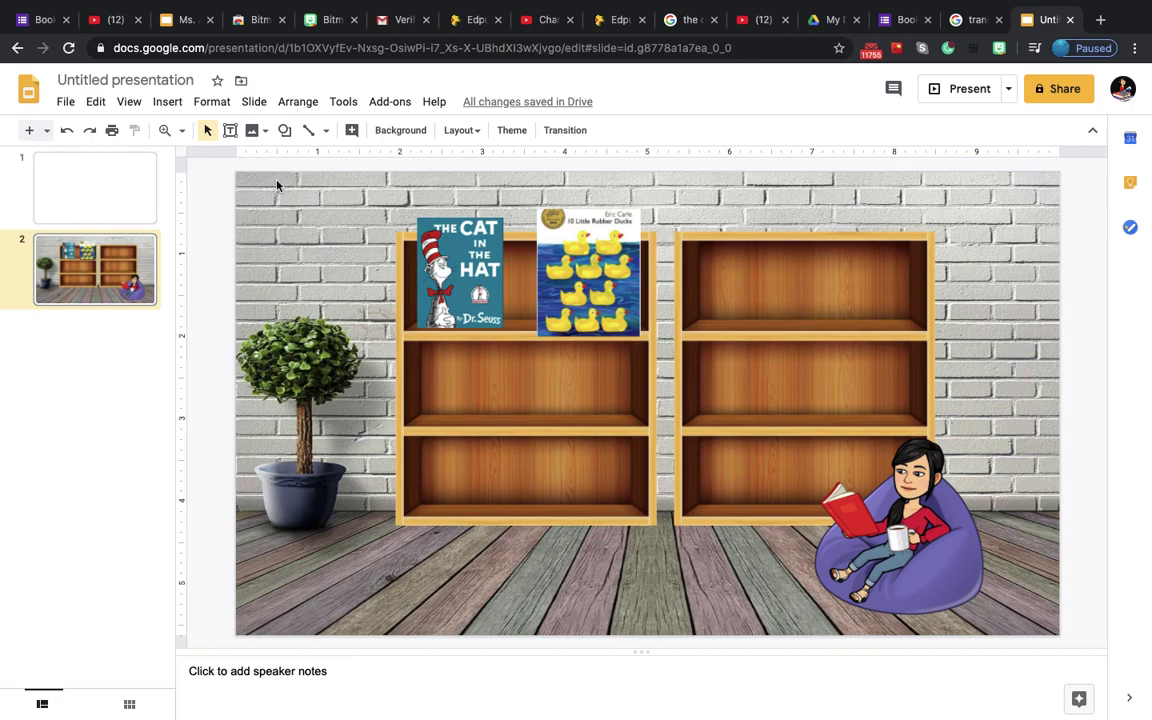
Step: Search the web for an image to insert, using the query "transparent cartoon bubble"
left_click(166, 103)
mouse_move(170, 130)
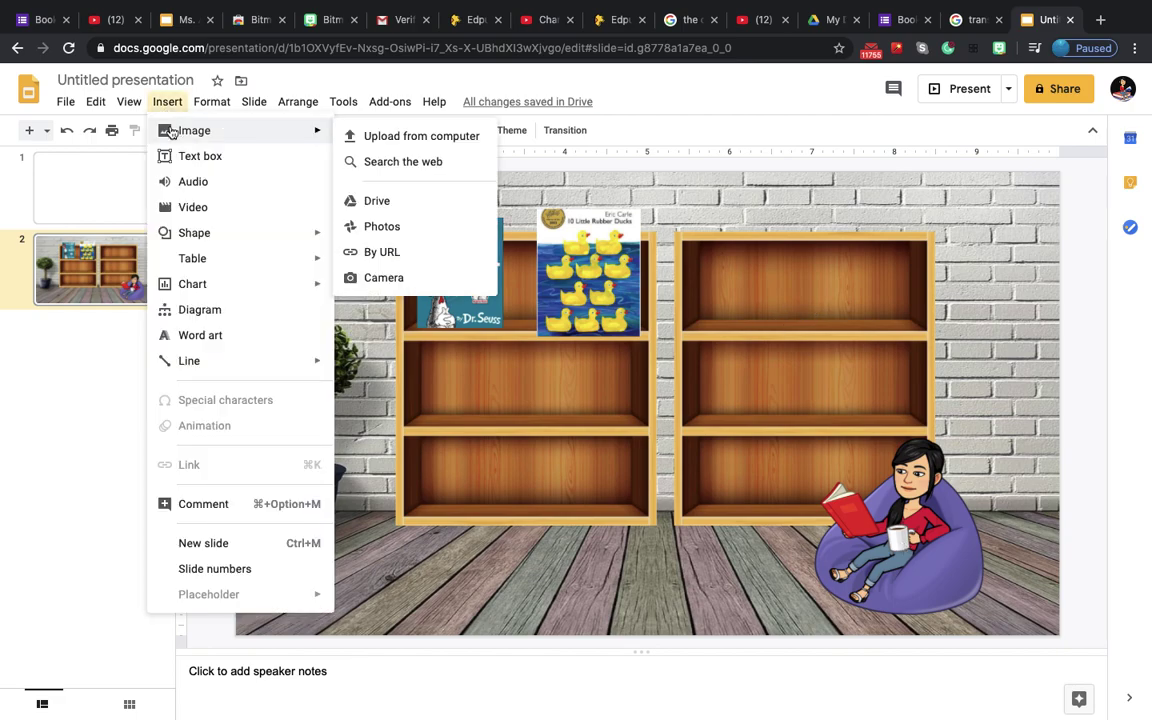
left_click(424, 160)
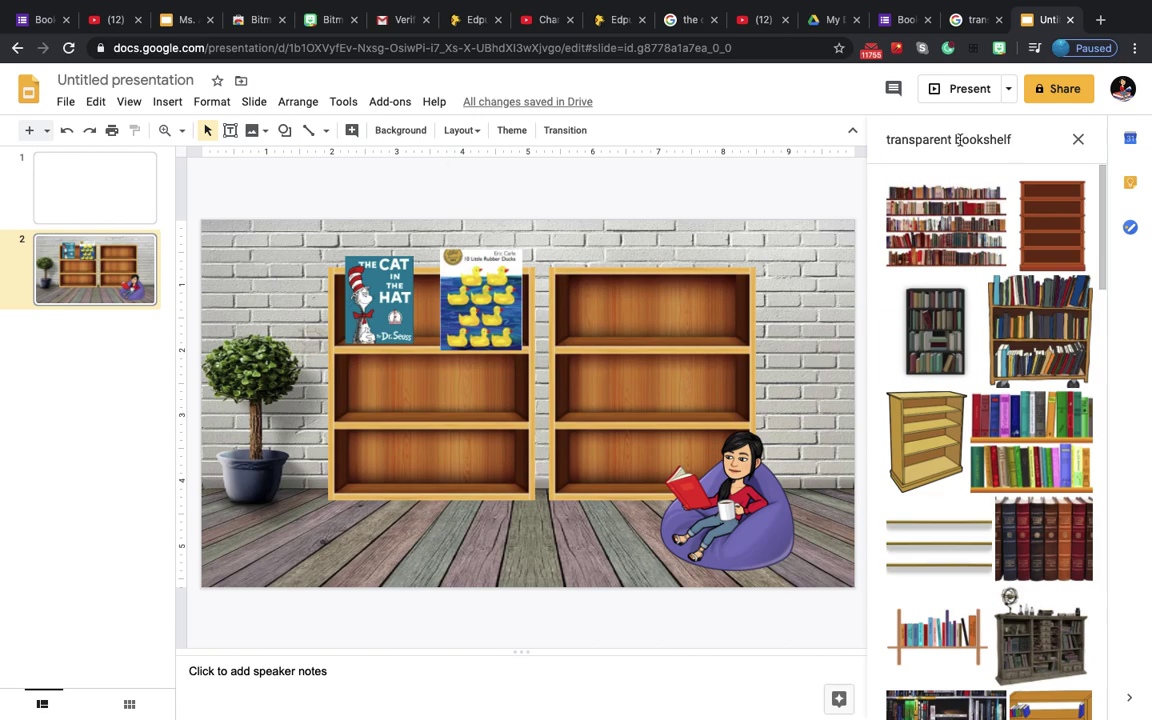
left_click(1027, 137)
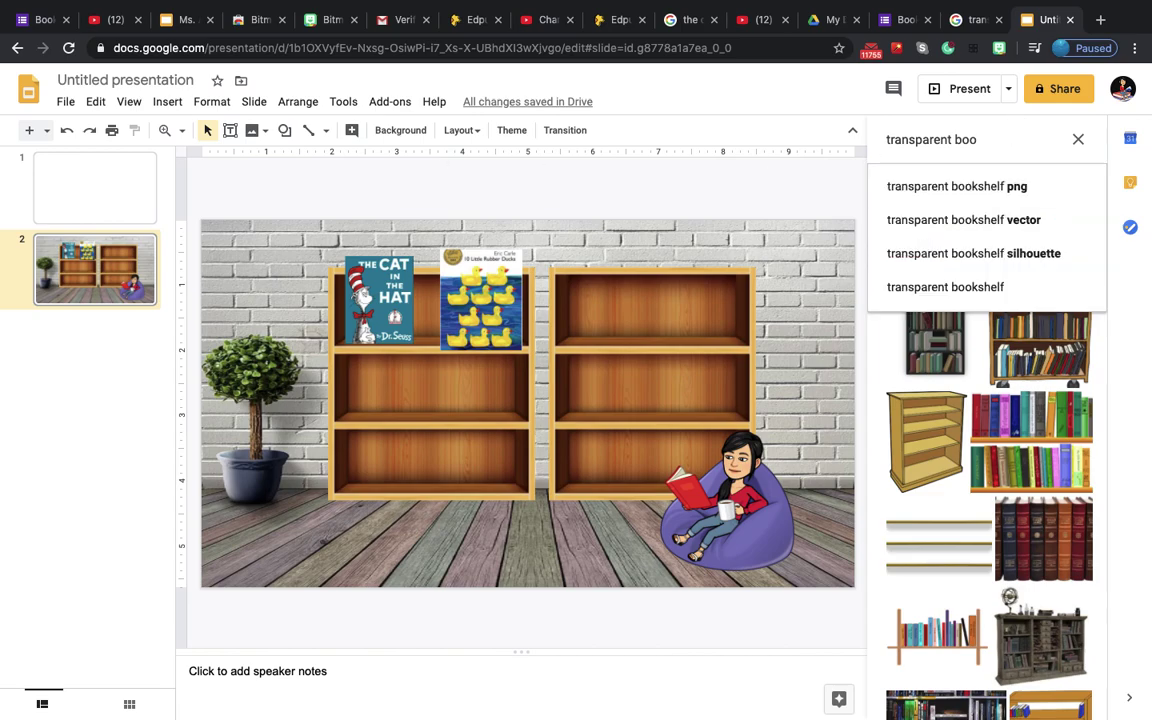
key("BackSpace")
key("BackSpace")
key("BackSpace")
type("cart")
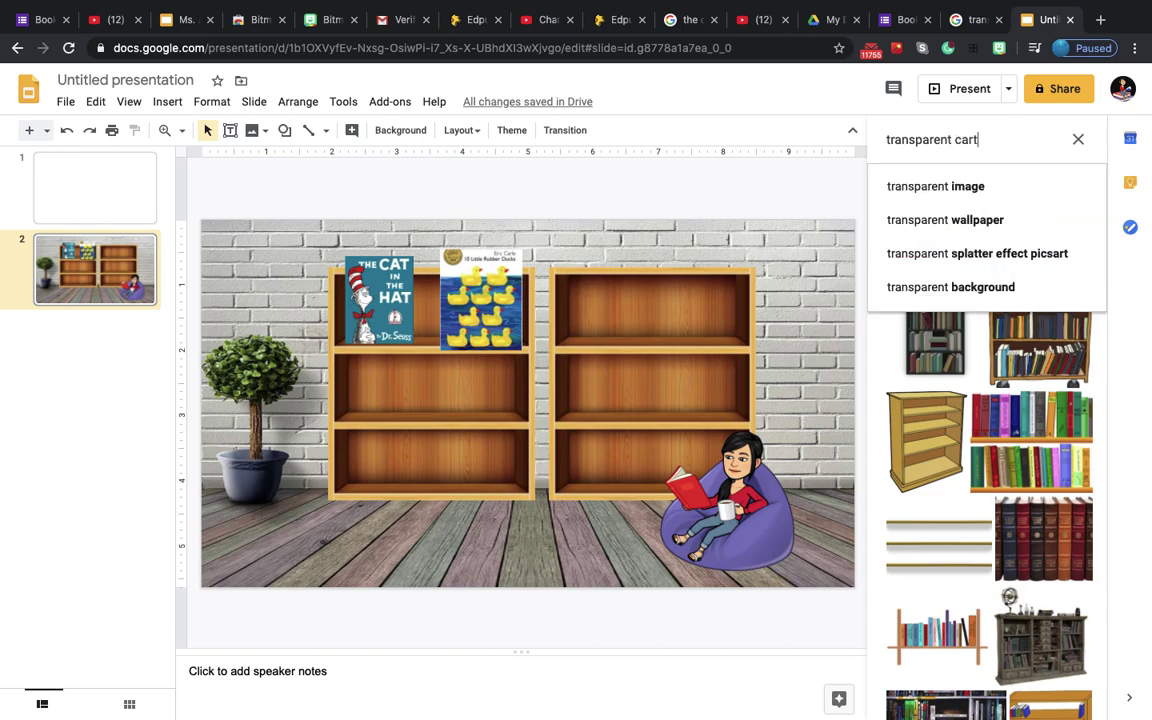
type("oon")
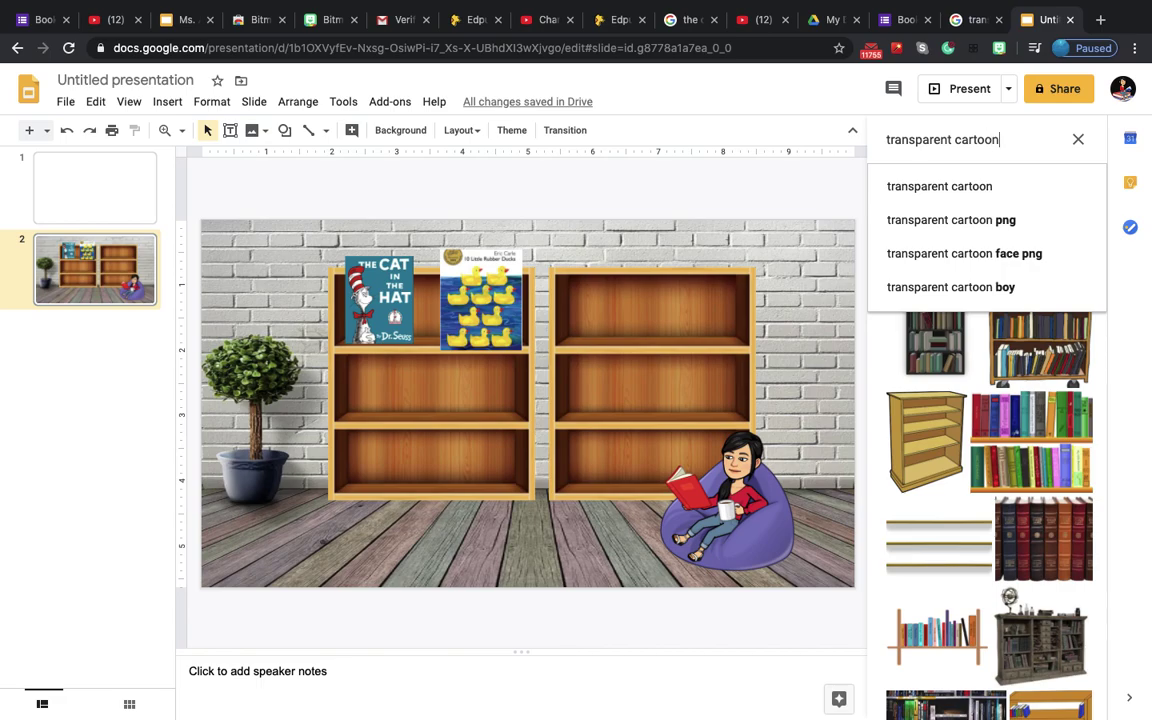
type(" bubble")
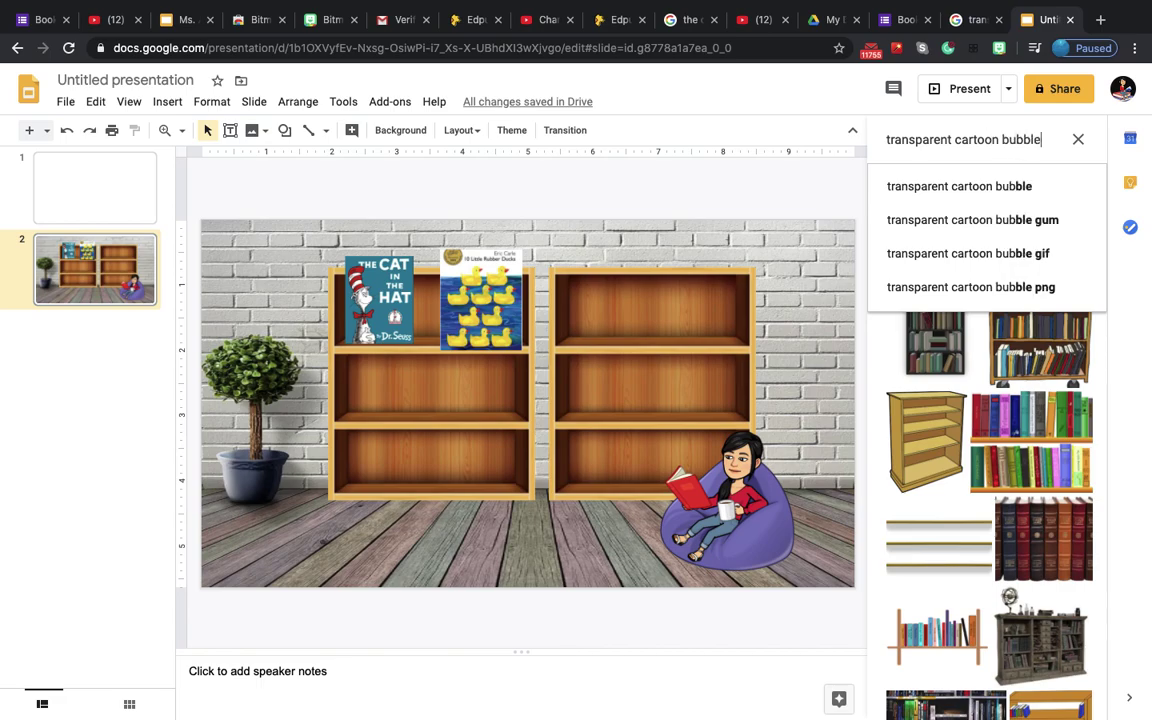
key("Return")
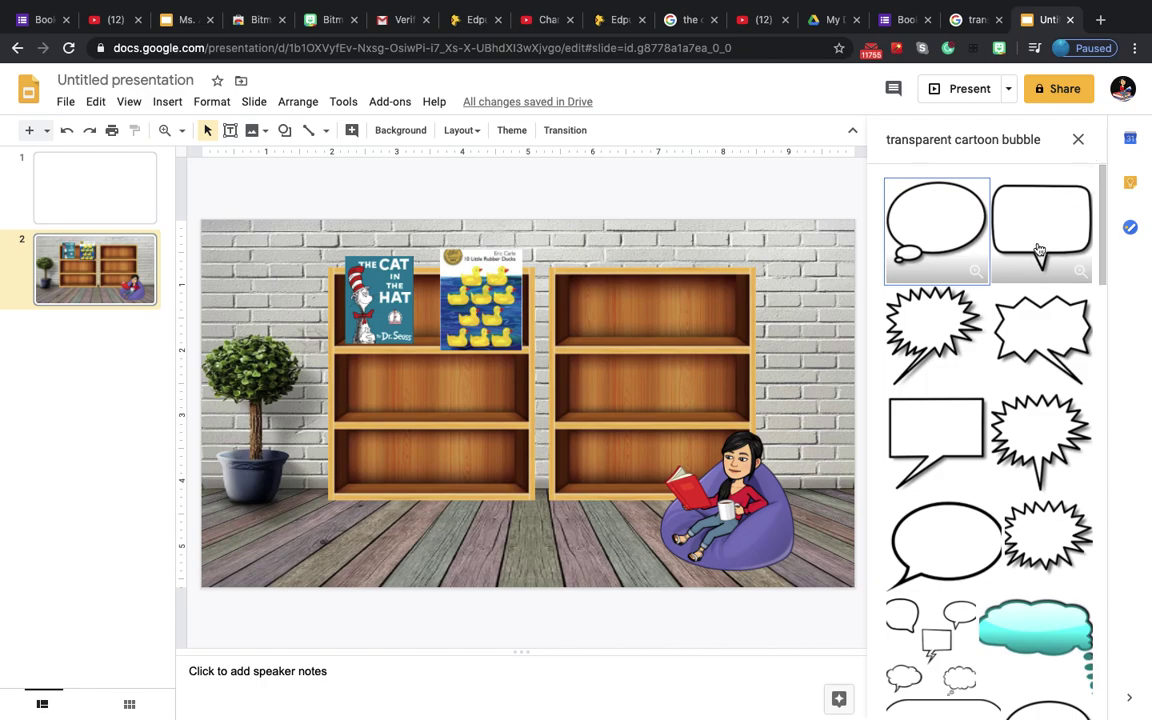
Step: Insert the rectangular speech bubble with the lower-left tail, shrink it and place it just above the Bitmoji's head
left_click(948, 404)
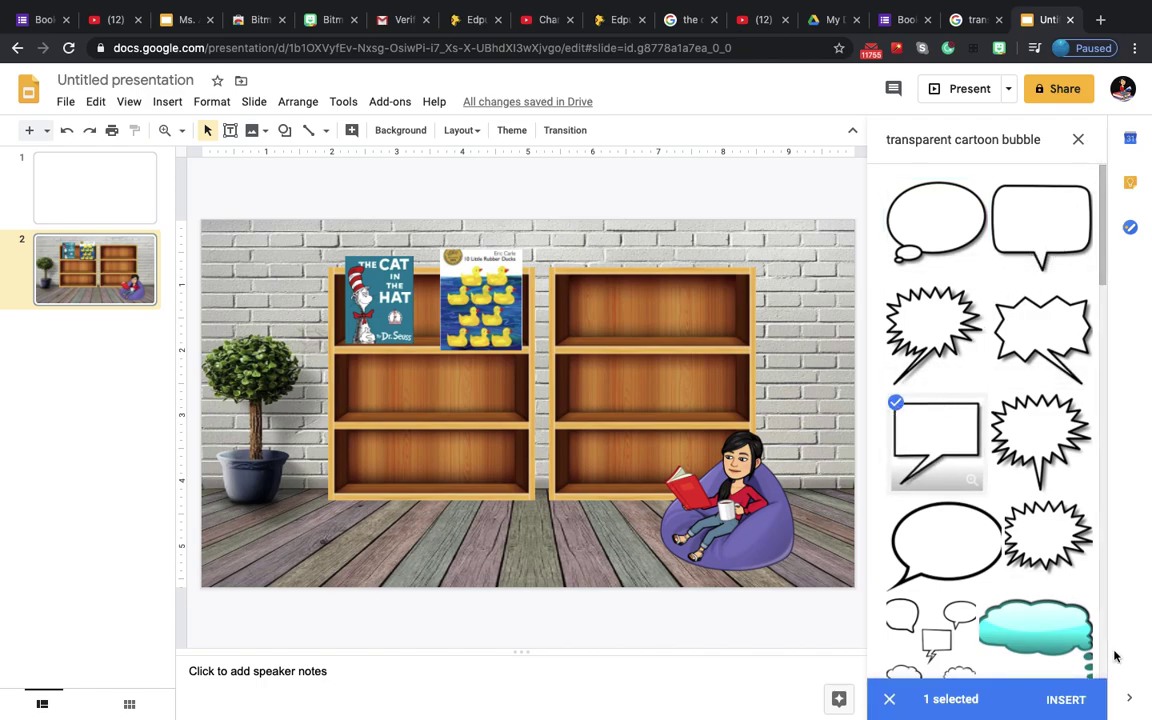
left_click(1063, 699)
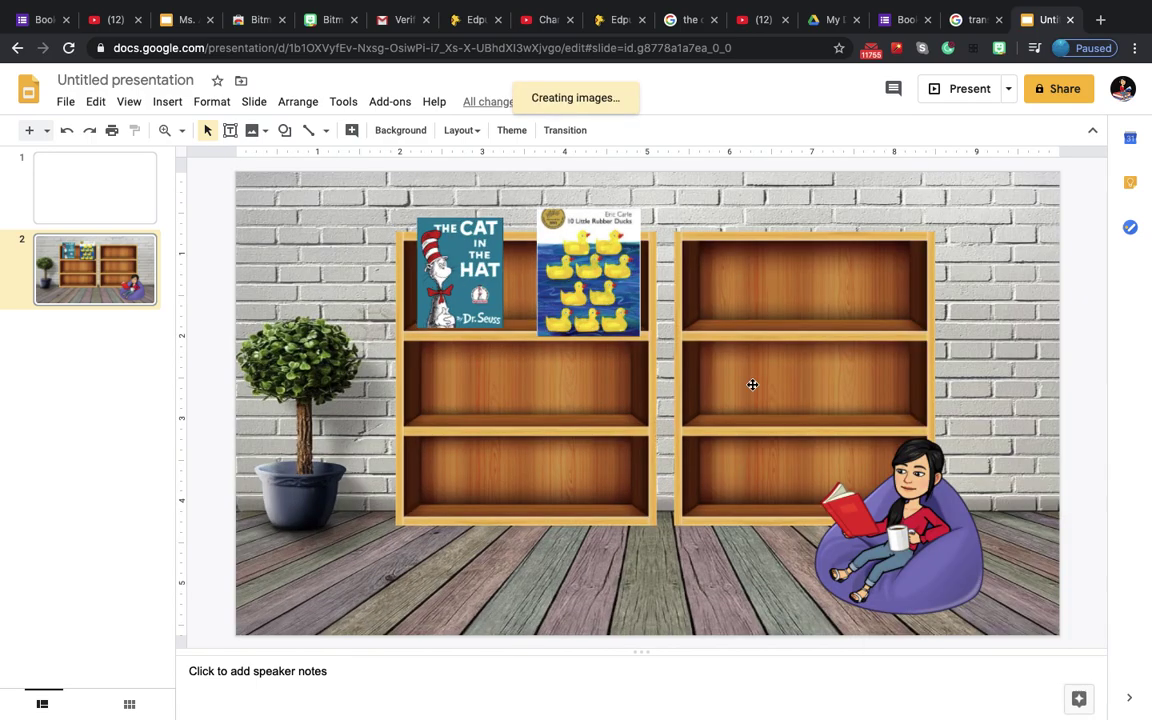
left_click_drag(415, 173, 707, 411)
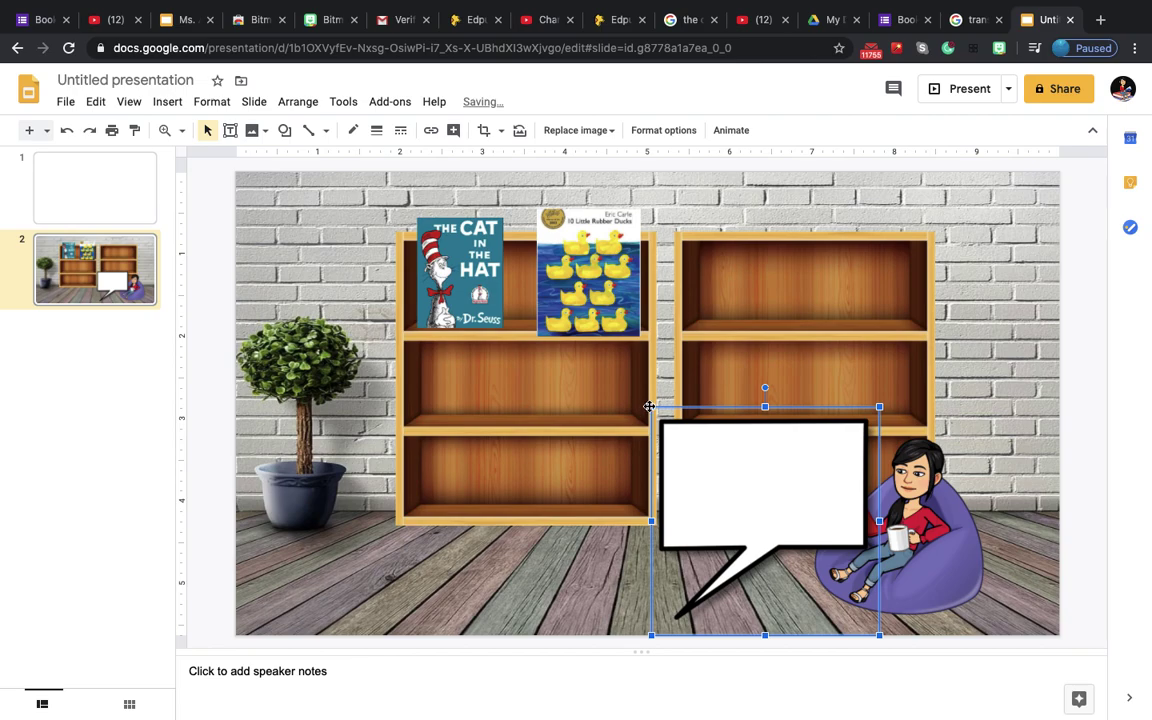
left_click_drag(651, 407, 661, 416)
left_click_drag(724, 476, 875, 274)
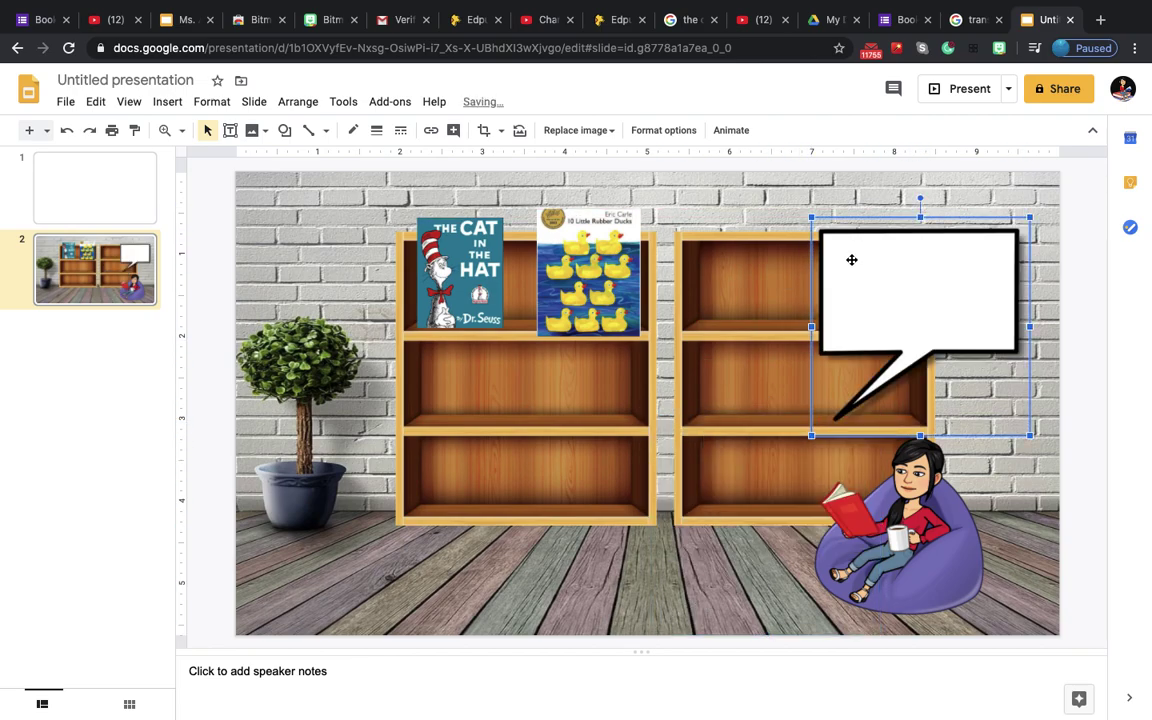
left_click_drag(811, 217, 866, 272)
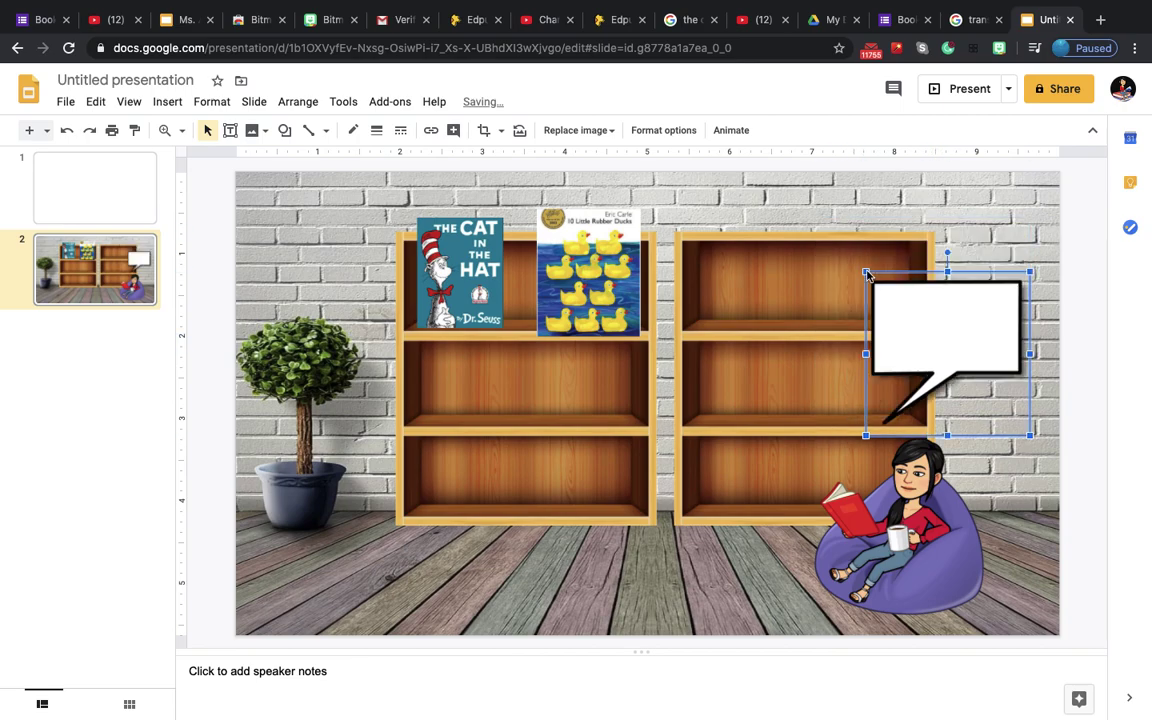
left_click_drag(940, 327, 950, 340)
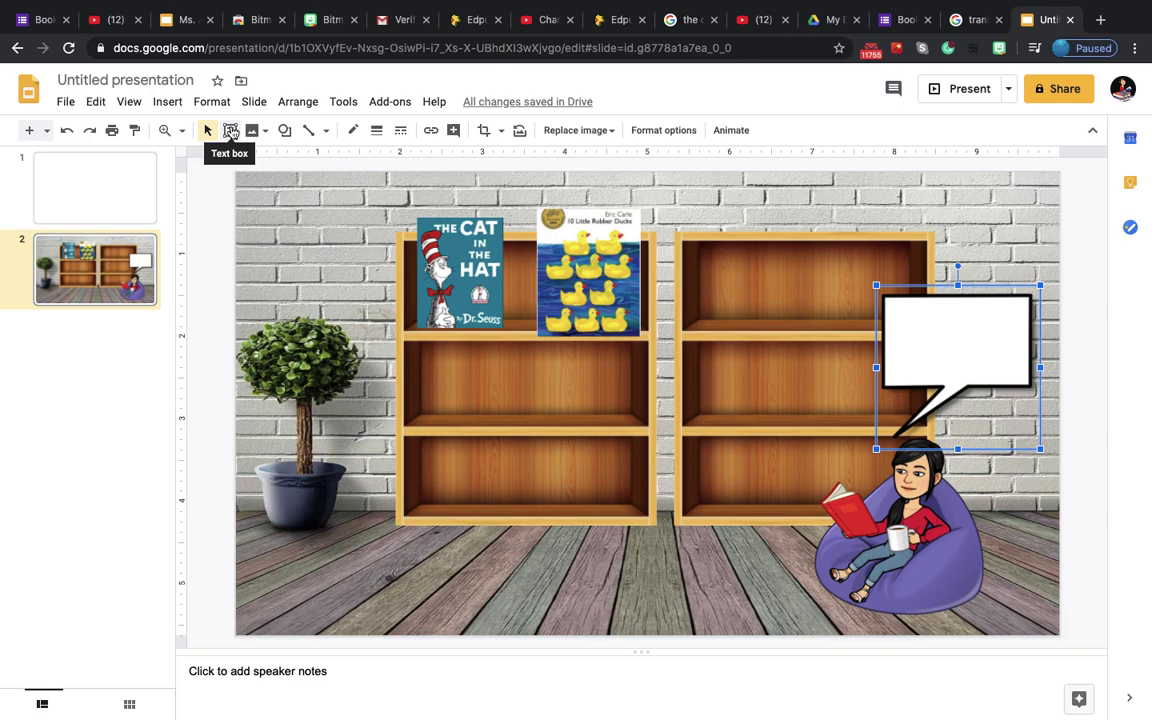
Step: Add a text box inside the speech bubble reading "Click on the book to read."
left_click(230, 131)
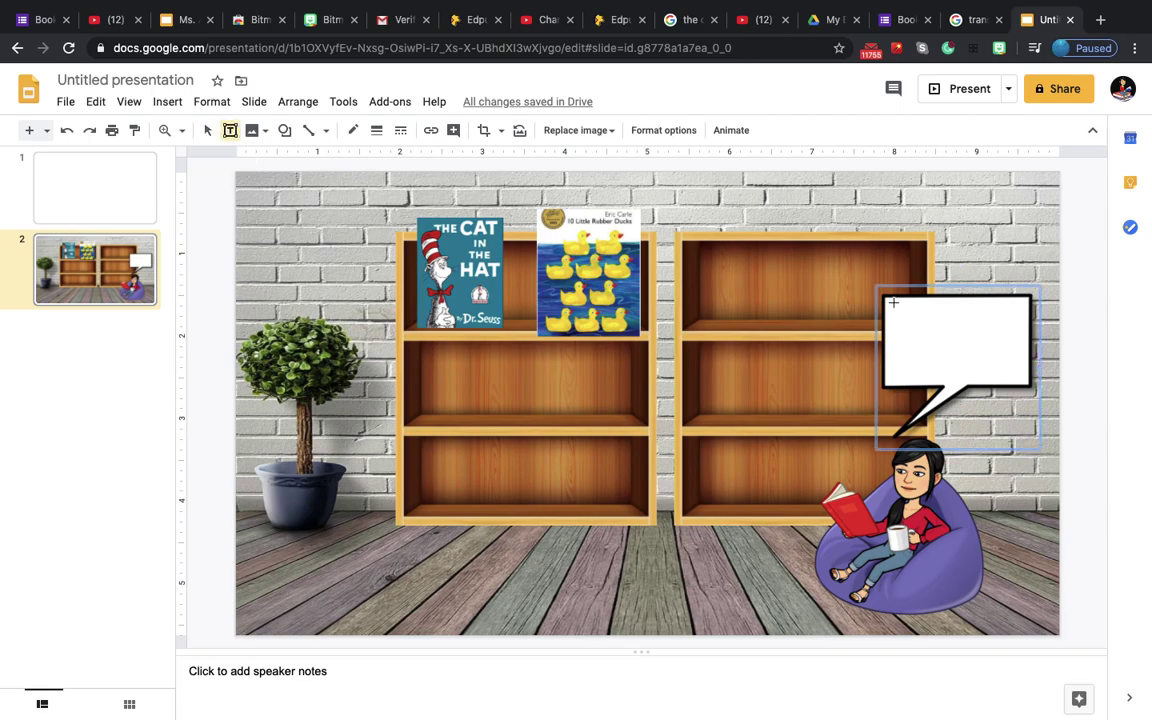
left_click_drag(888, 302, 1027, 381)
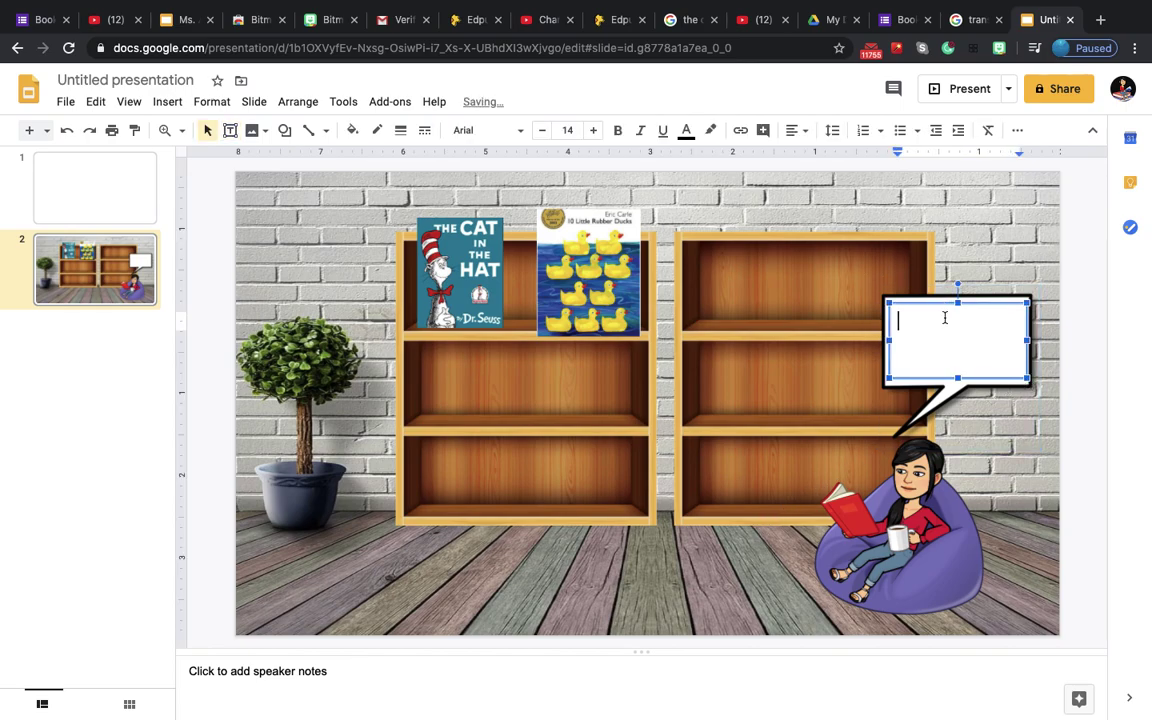
type("Click on the book to read.")
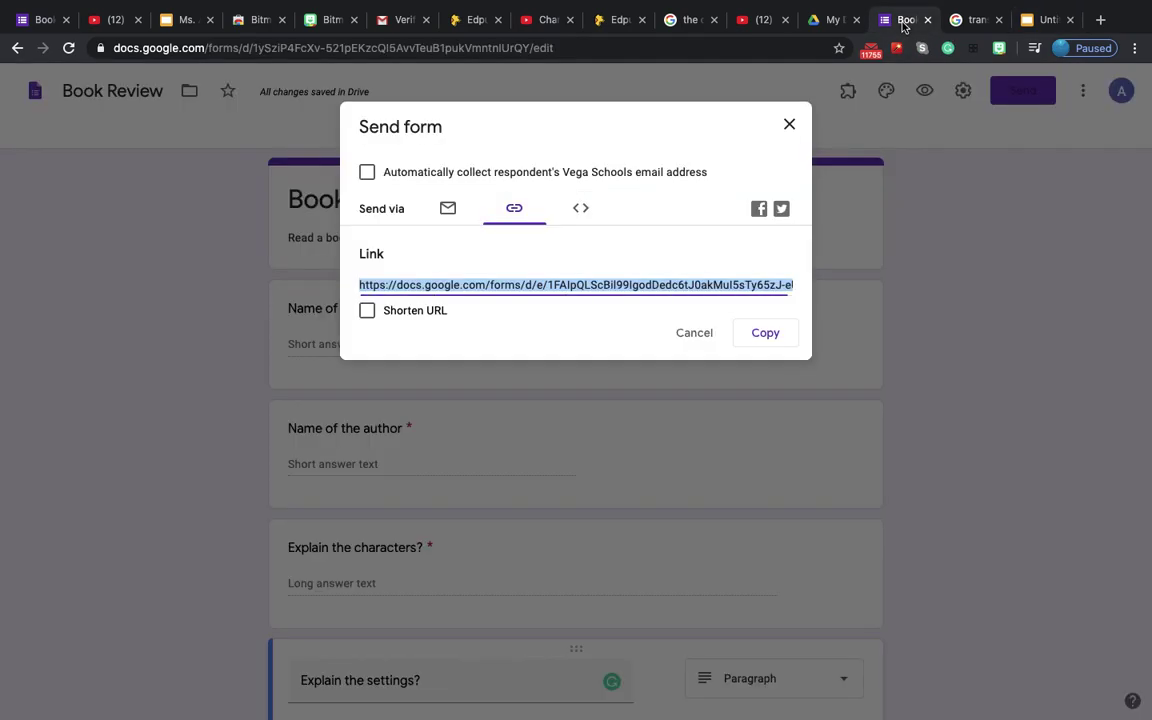
Step: Switch to the Book Review form in Google Forms, close its Send form dialog and look through the questions
left_click(900, 24)
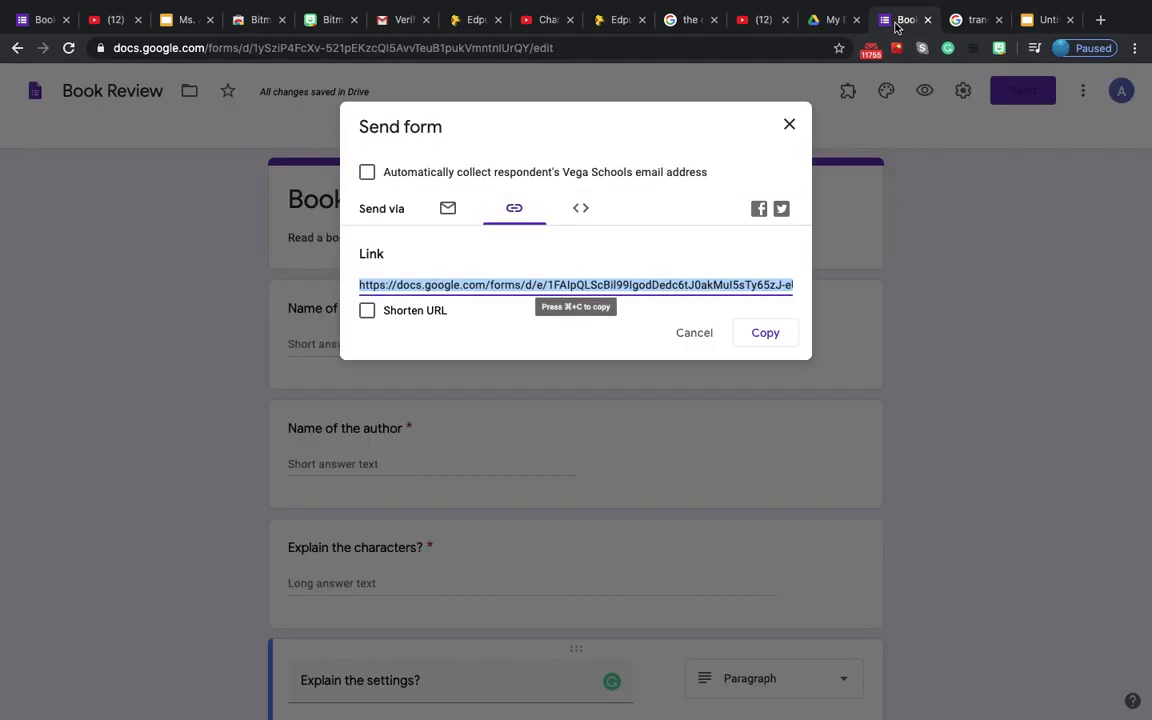
left_click(790, 127)
scroll(463, 476, "down", 3)
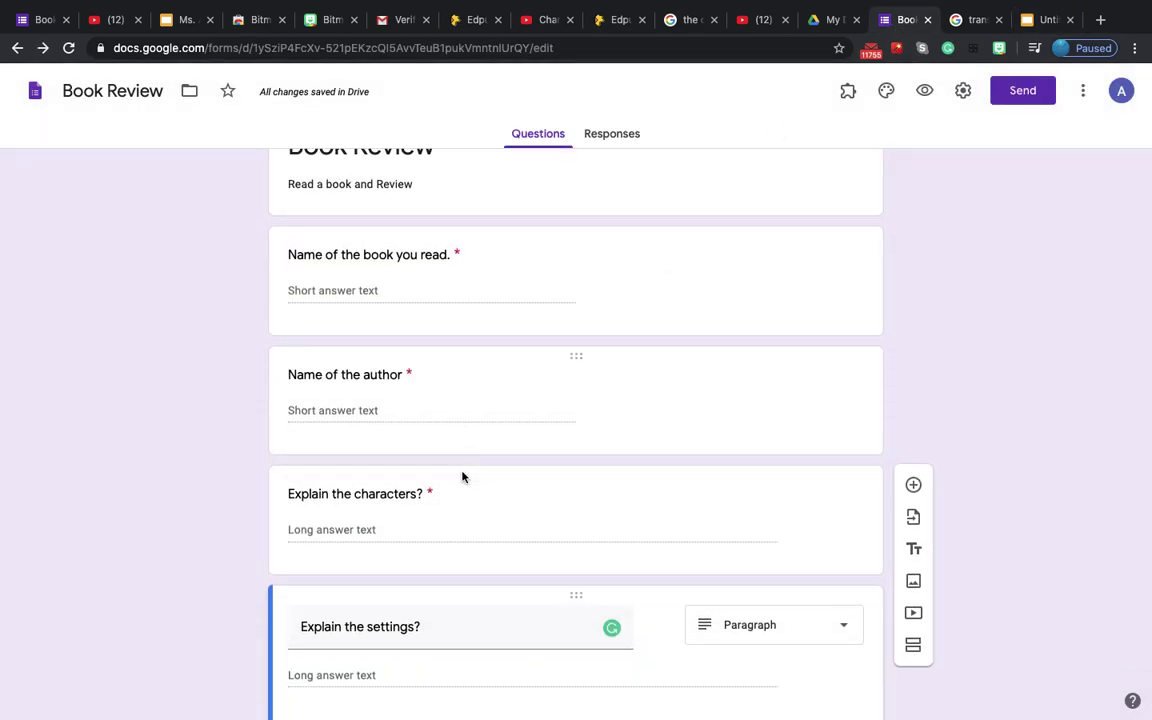
scroll(404, 270, "up", 3)
scroll(514, 463, "down", 2)
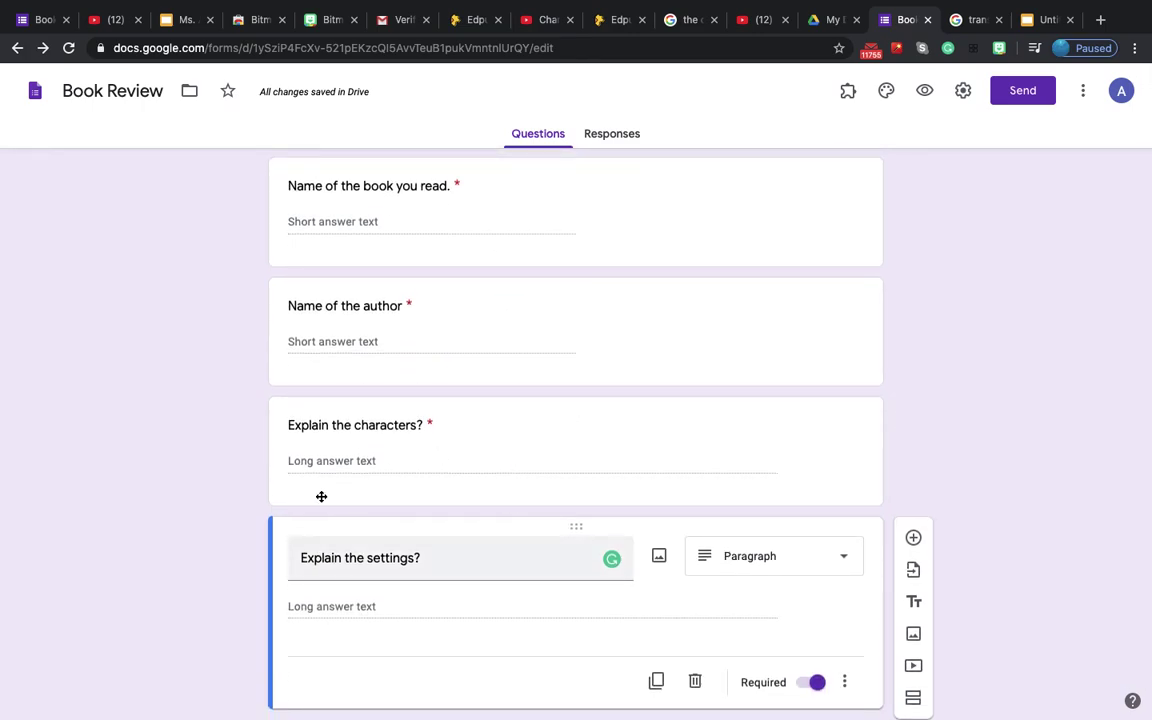
scroll(581, 325, "up", 1)
scroll(581, 325, "up", 3)
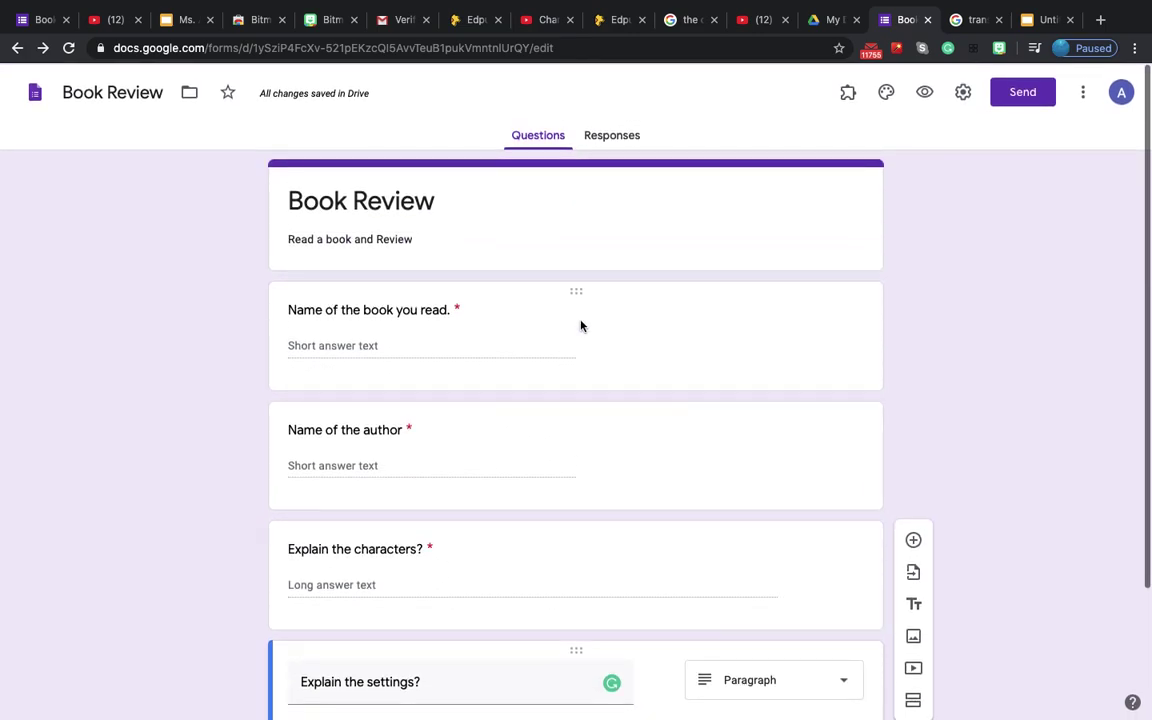
Step: Copy the Book Review form's shareable link
left_click(1020, 92)
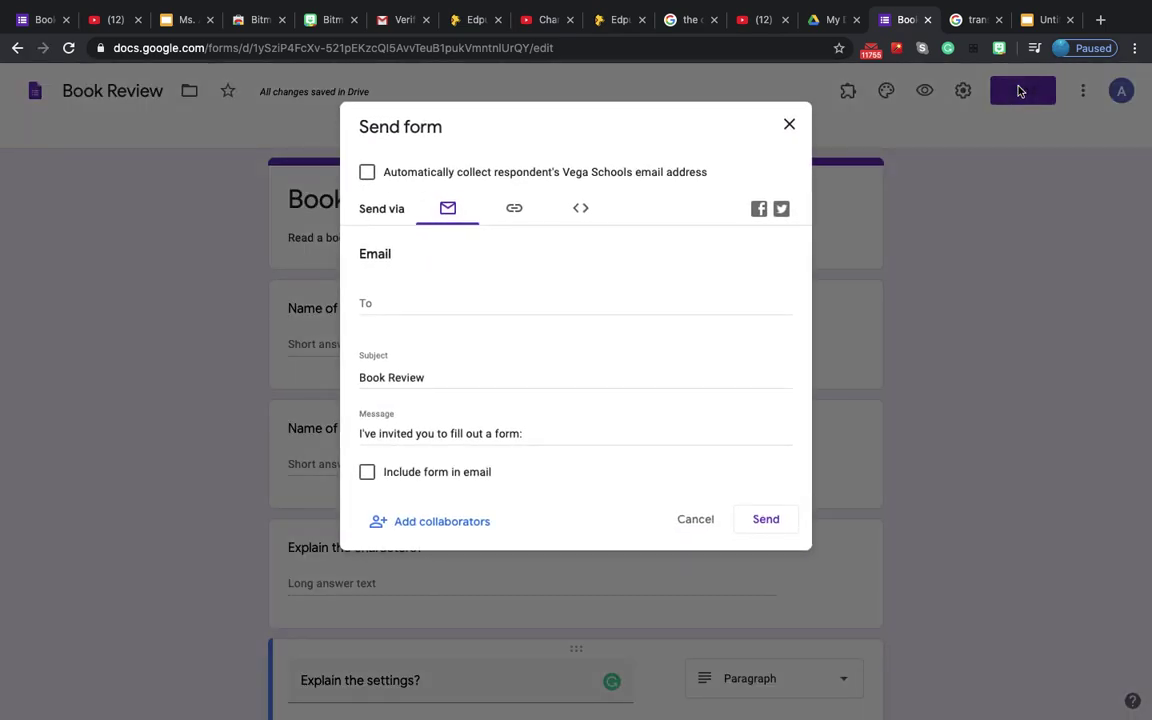
left_click(514, 209)
left_click(466, 284)
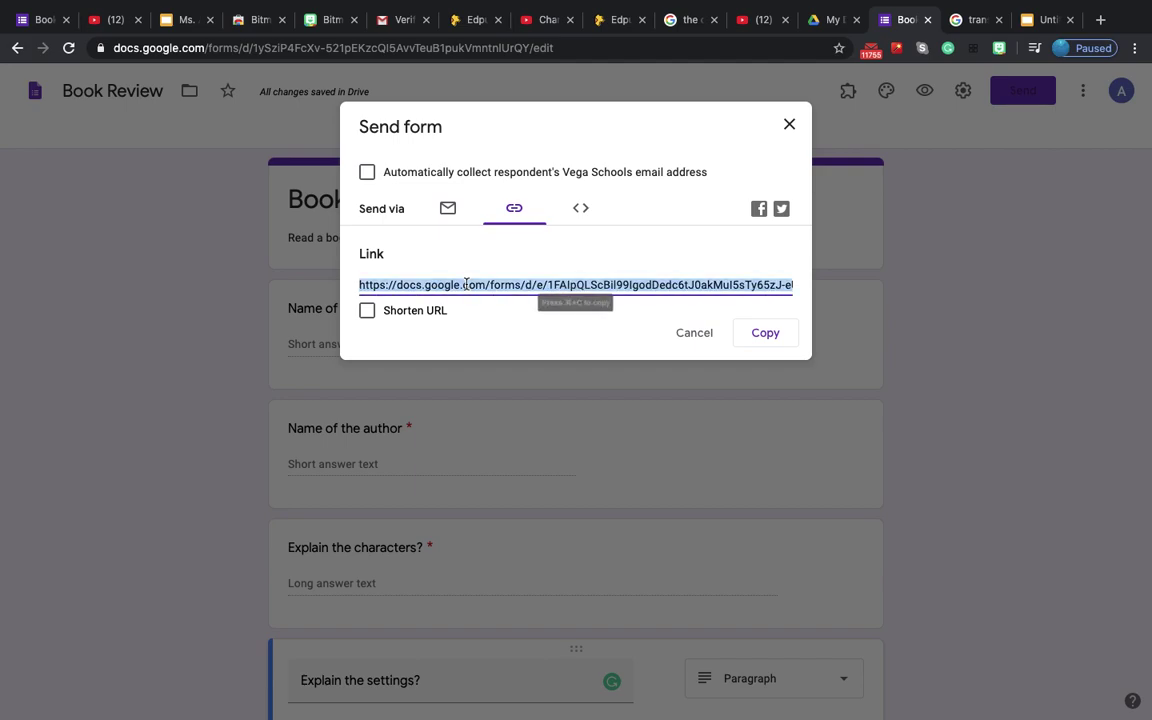
left_click(764, 335)
Step: Back in the presentation, add the text "Fill your book review !" linked to the copied form address on its own line in the speech bubble
left_click(1050, 19)
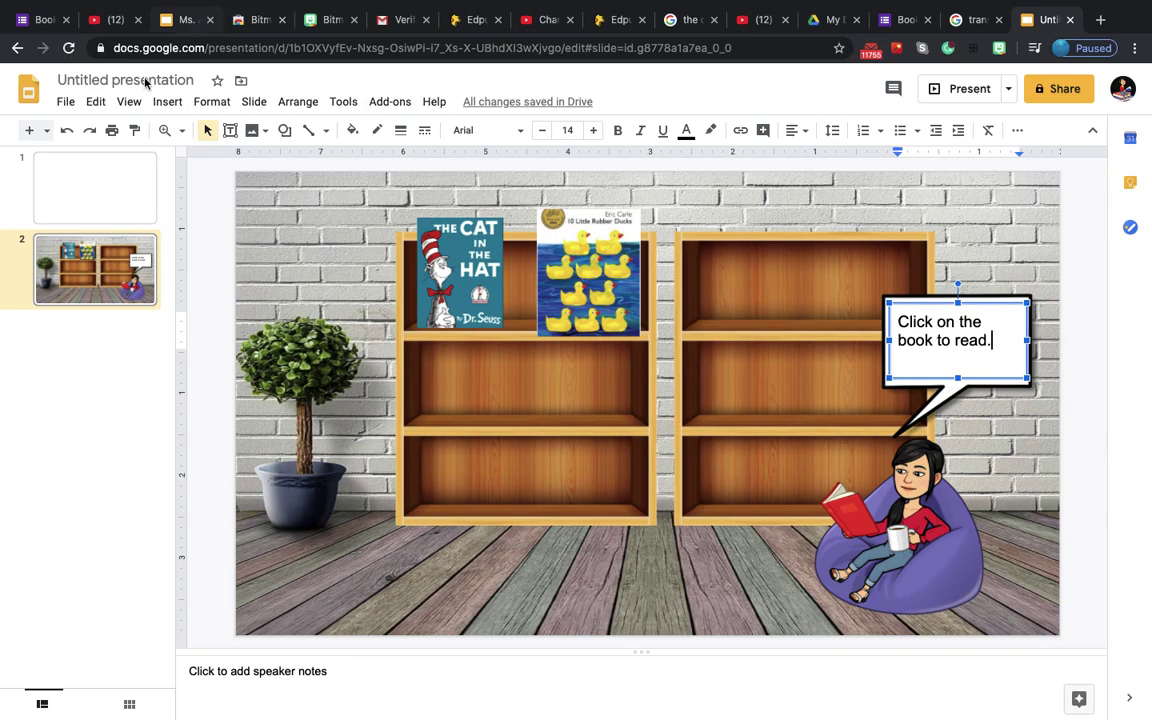
left_click(167, 101)
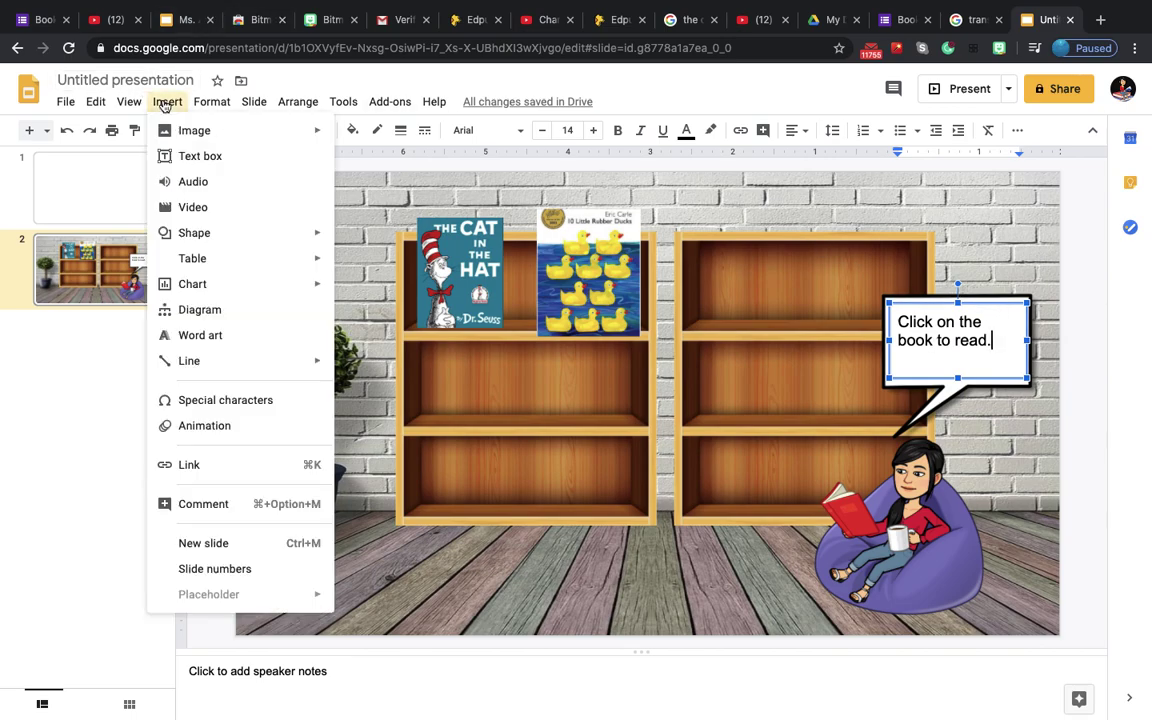
left_click(216, 467)
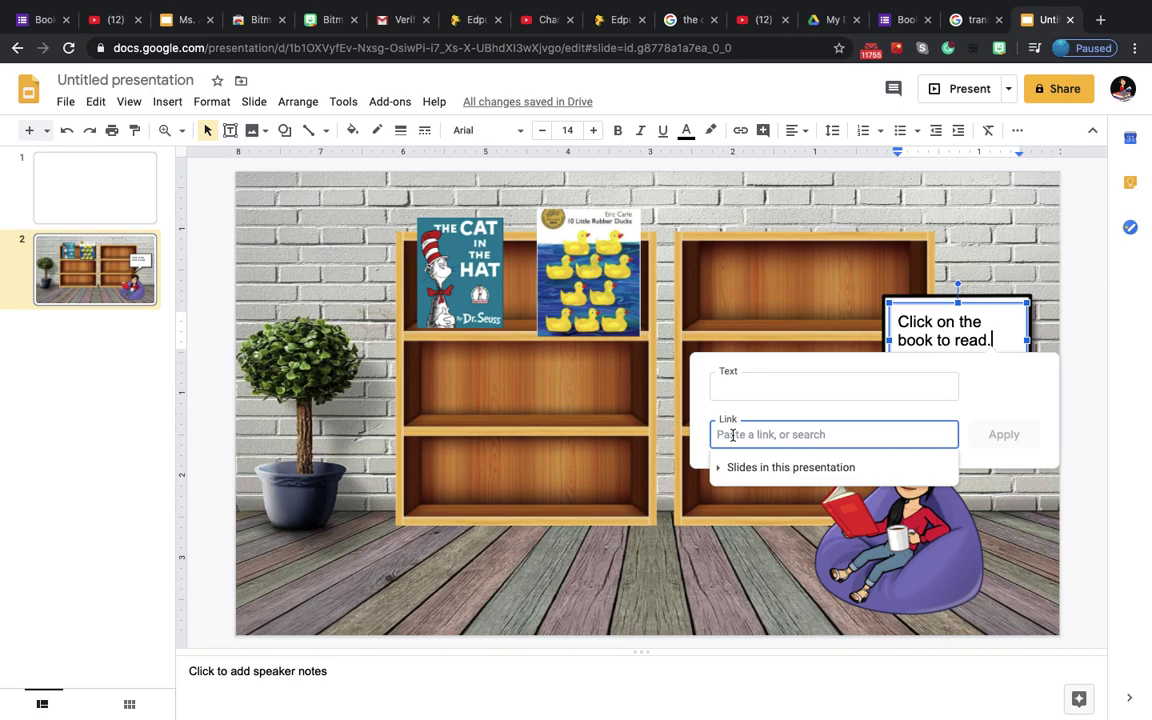
key("super+v")
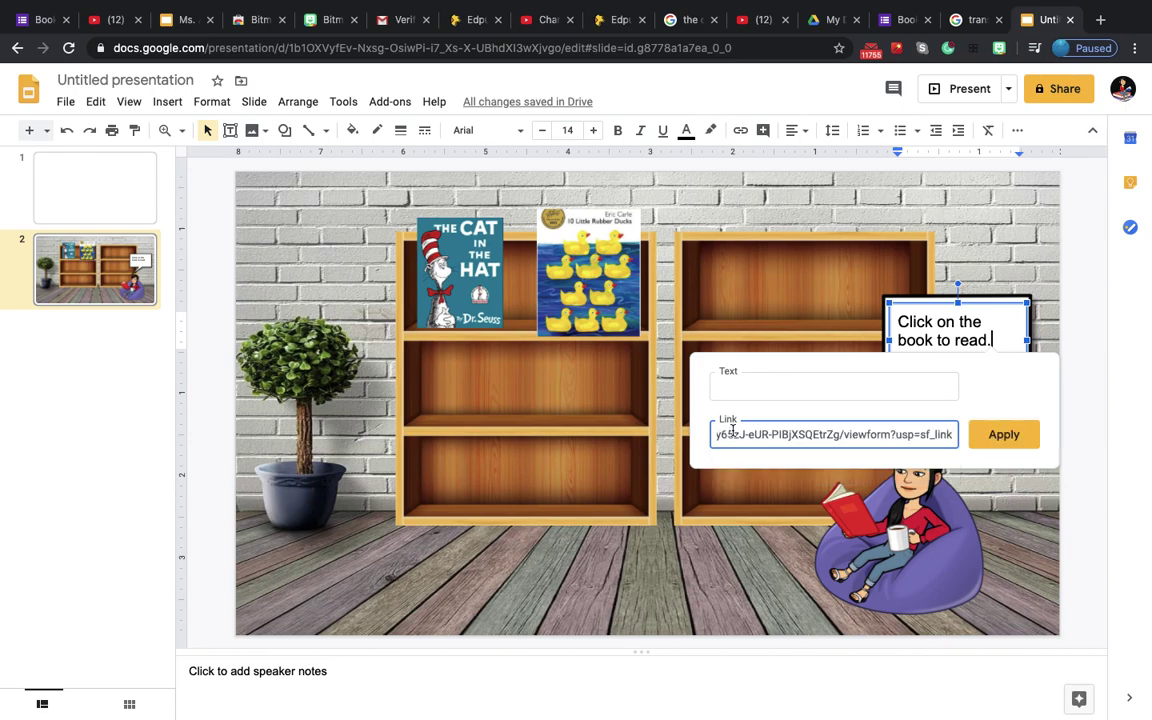
left_click(747, 388)
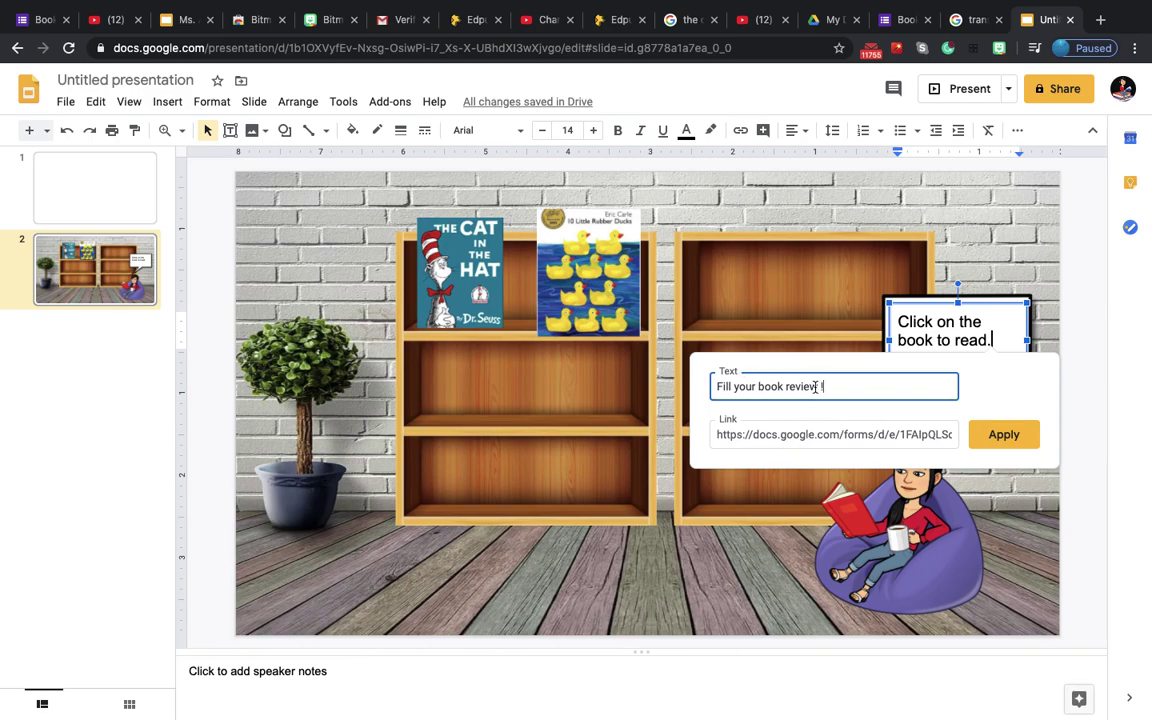
left_click(1001, 435)
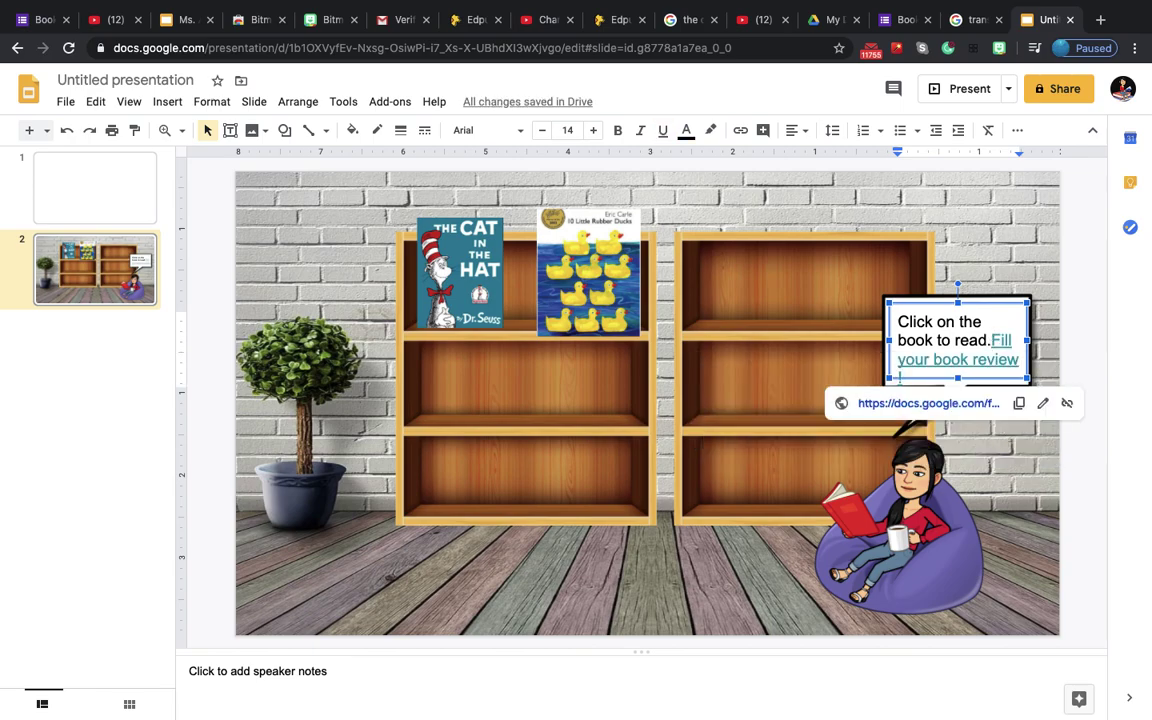
key("Return")
left_click(1040, 495)
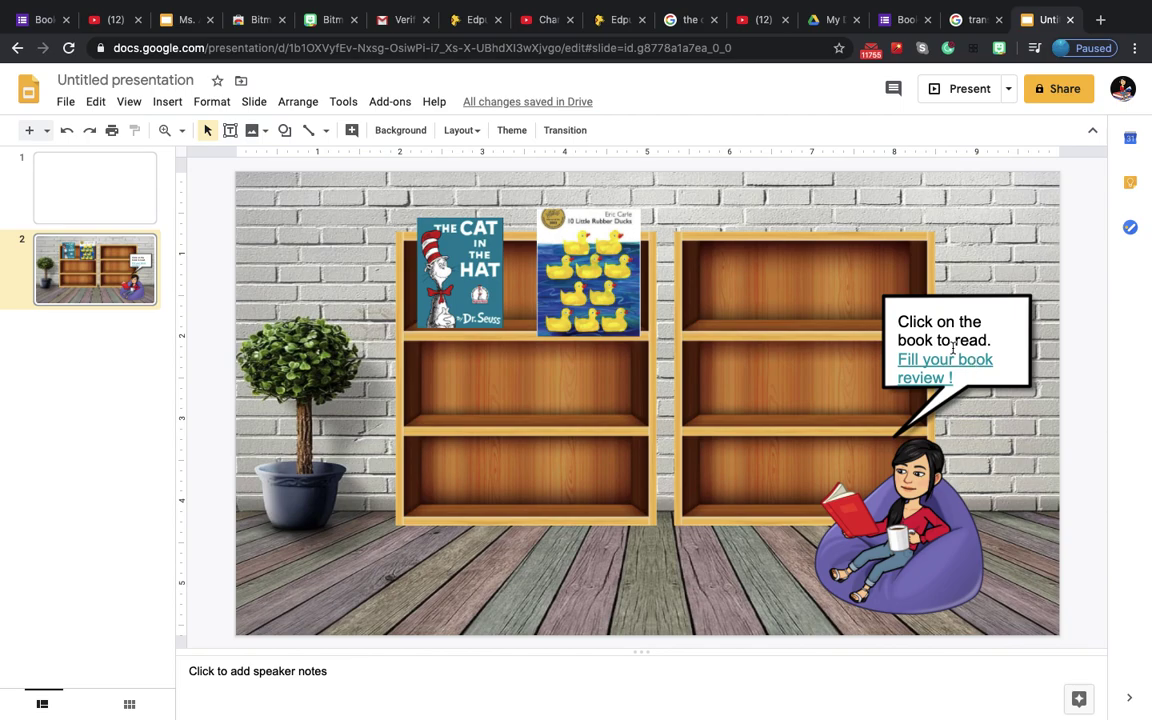
Step: Open the speech bubble's book review link to check the form, then return to the presentation
left_click(924, 365)
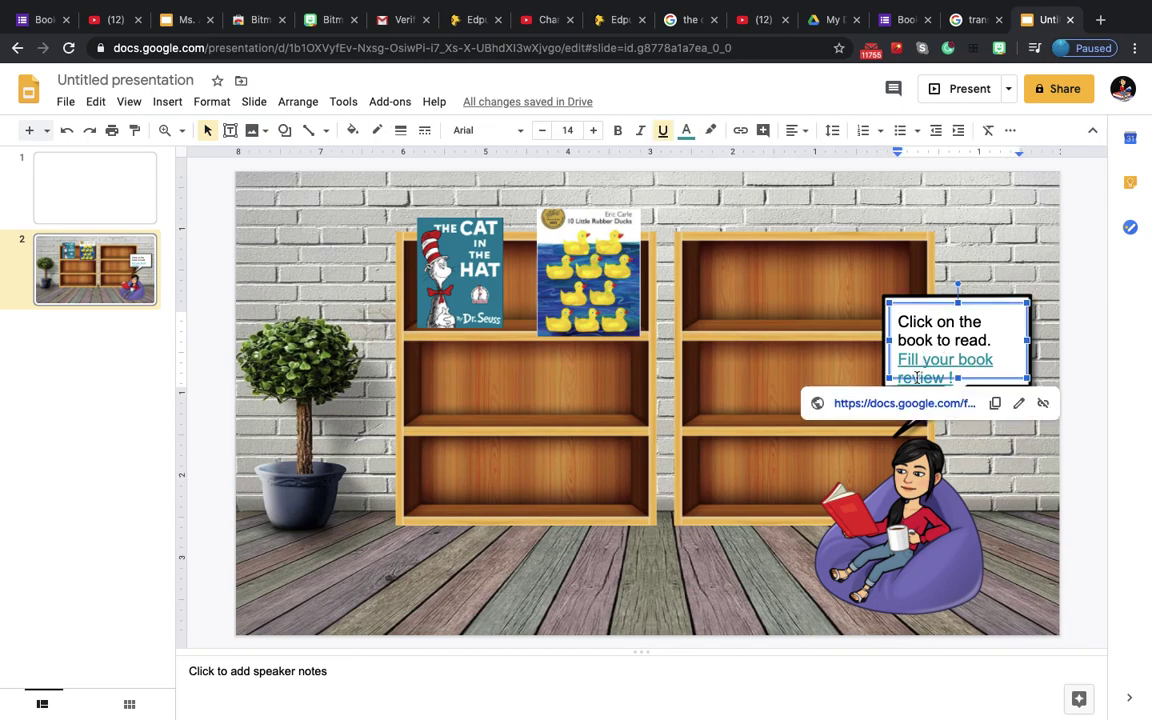
left_click(922, 404)
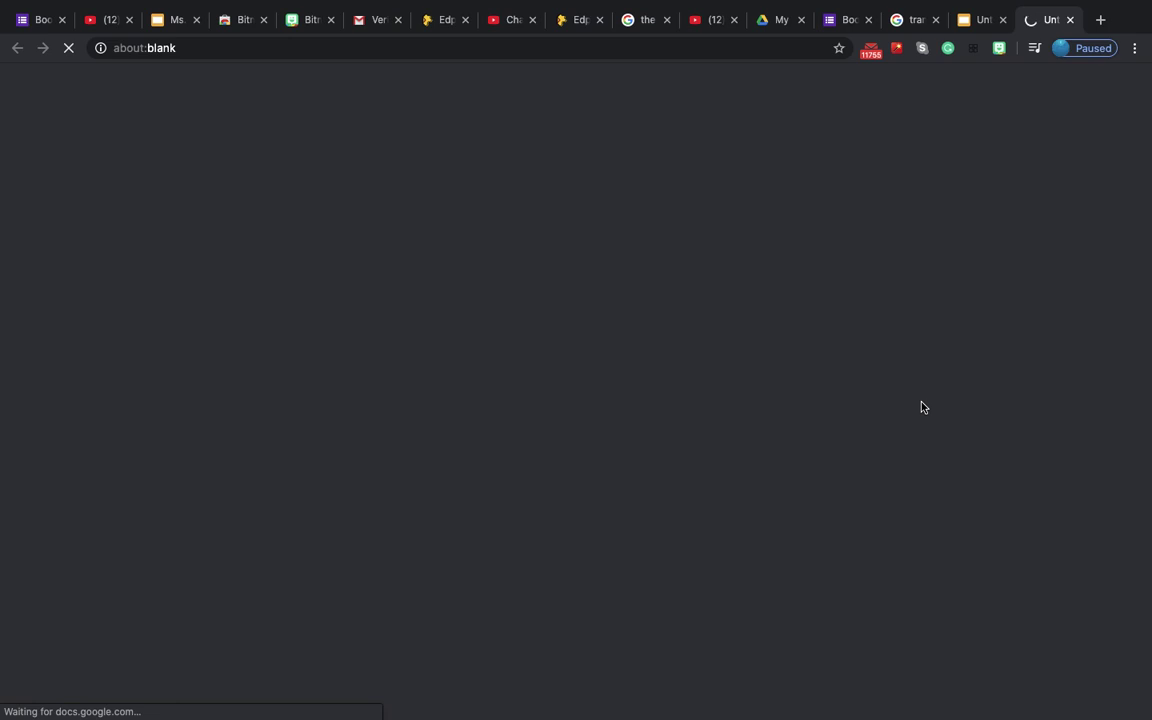
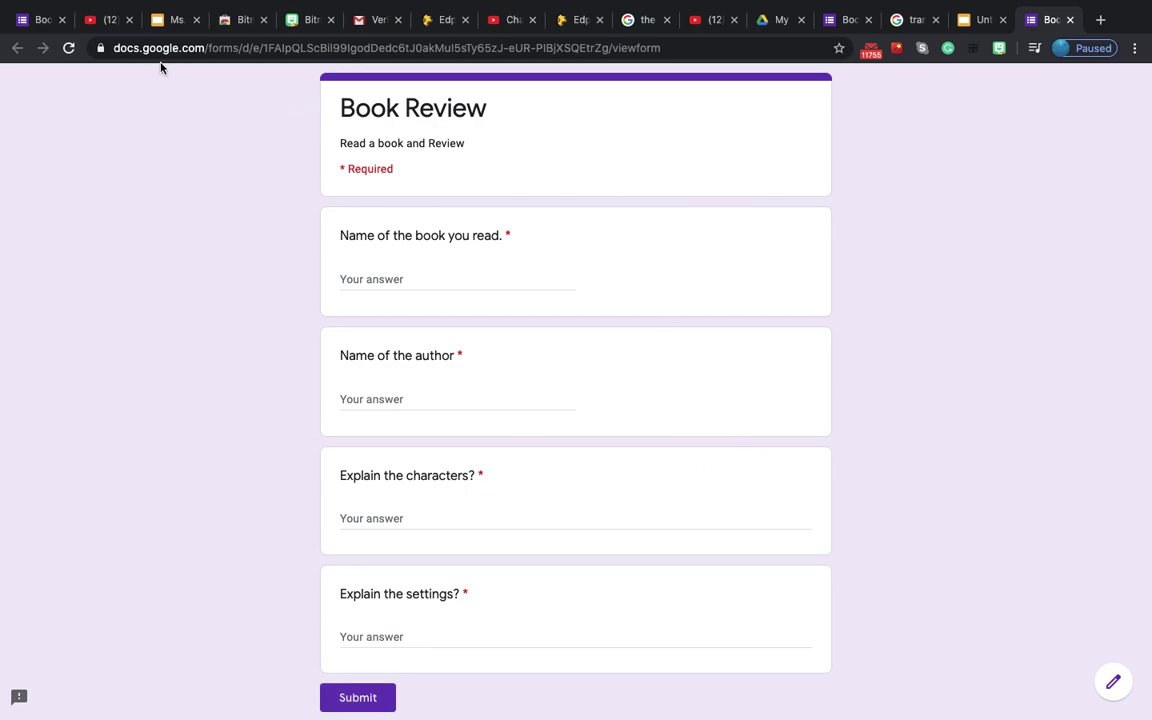
left_click(977, 20)
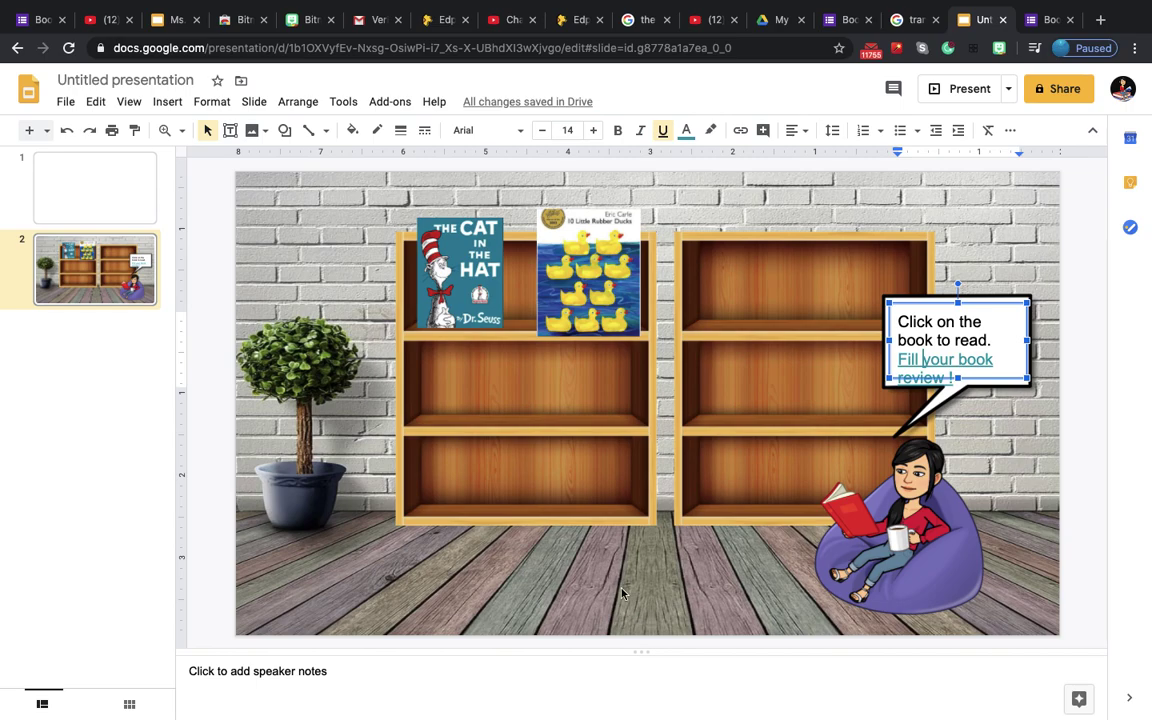
Step: Search the web for an image to insert, using the query "transparent globe"
left_click(170, 103)
mouse_move(162, 130)
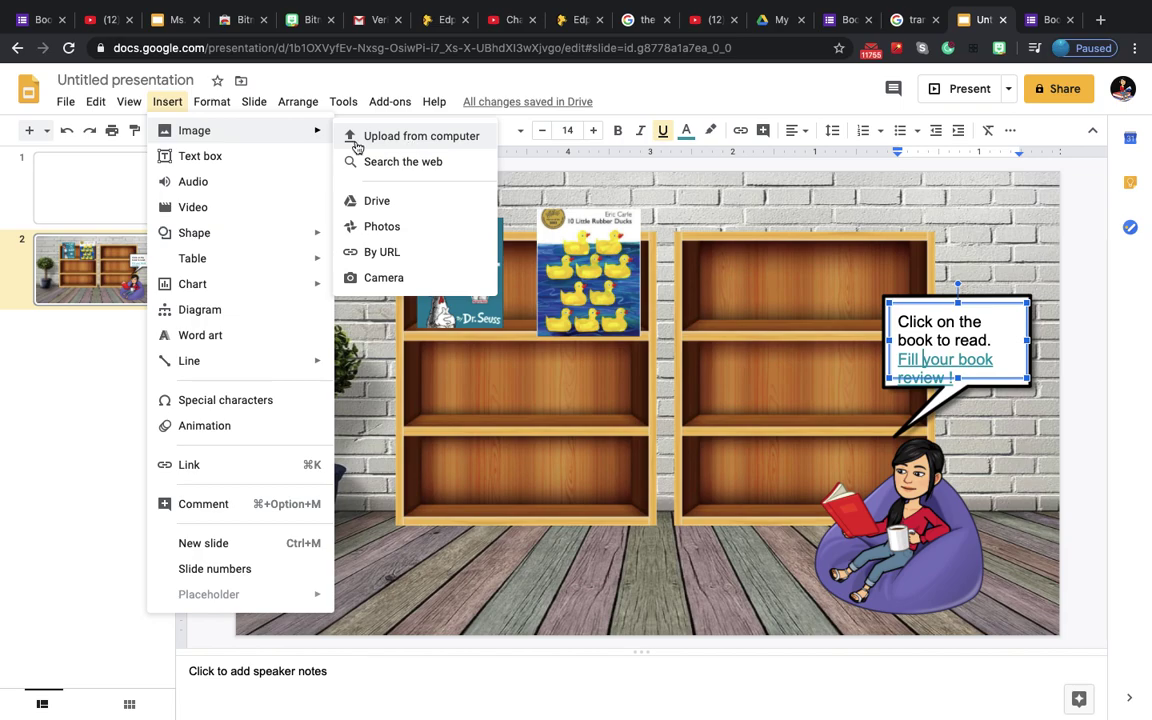
left_click(427, 163)
key("BackSpace")
key("BackSpace")
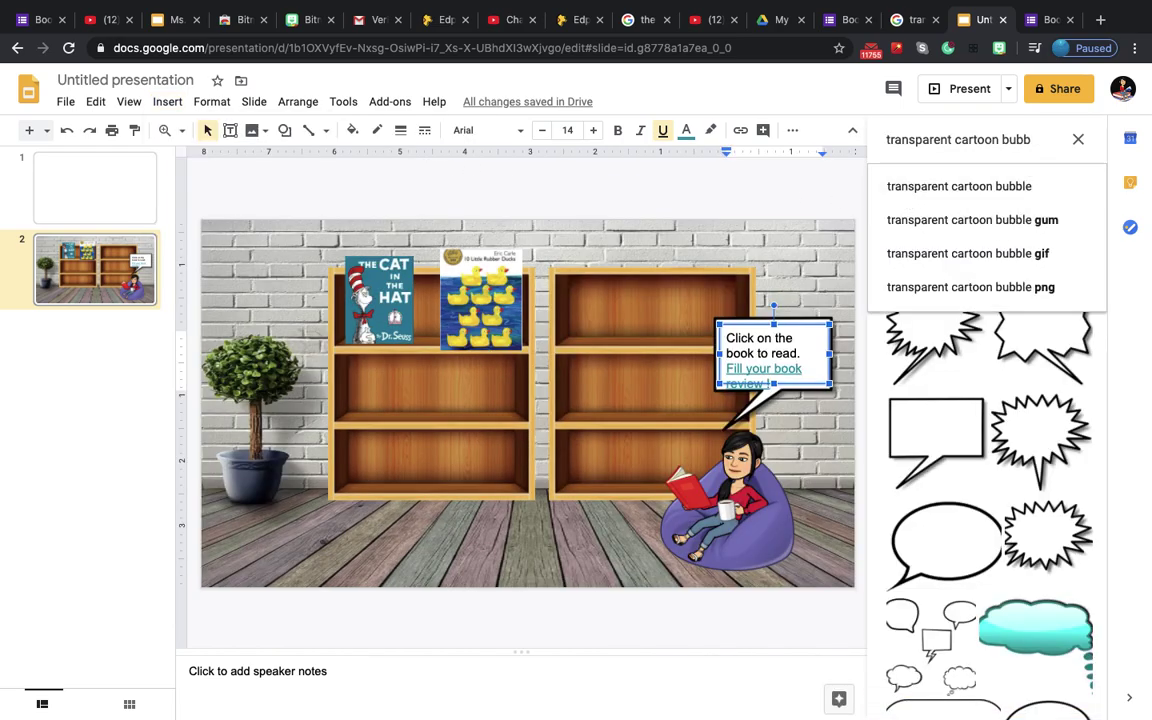
key("BackSpace")
key("BackSpace")
key("BackSpace")
key("BackSpace")
key("BackSpace")
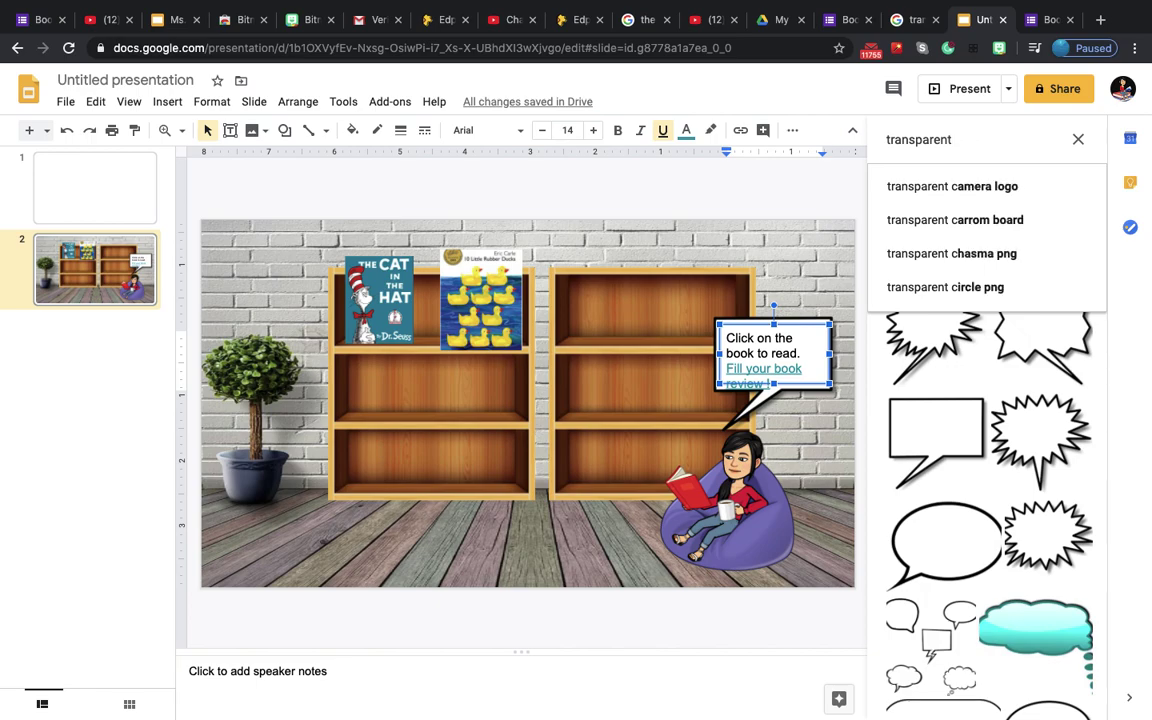
type("globe")
key("Return")
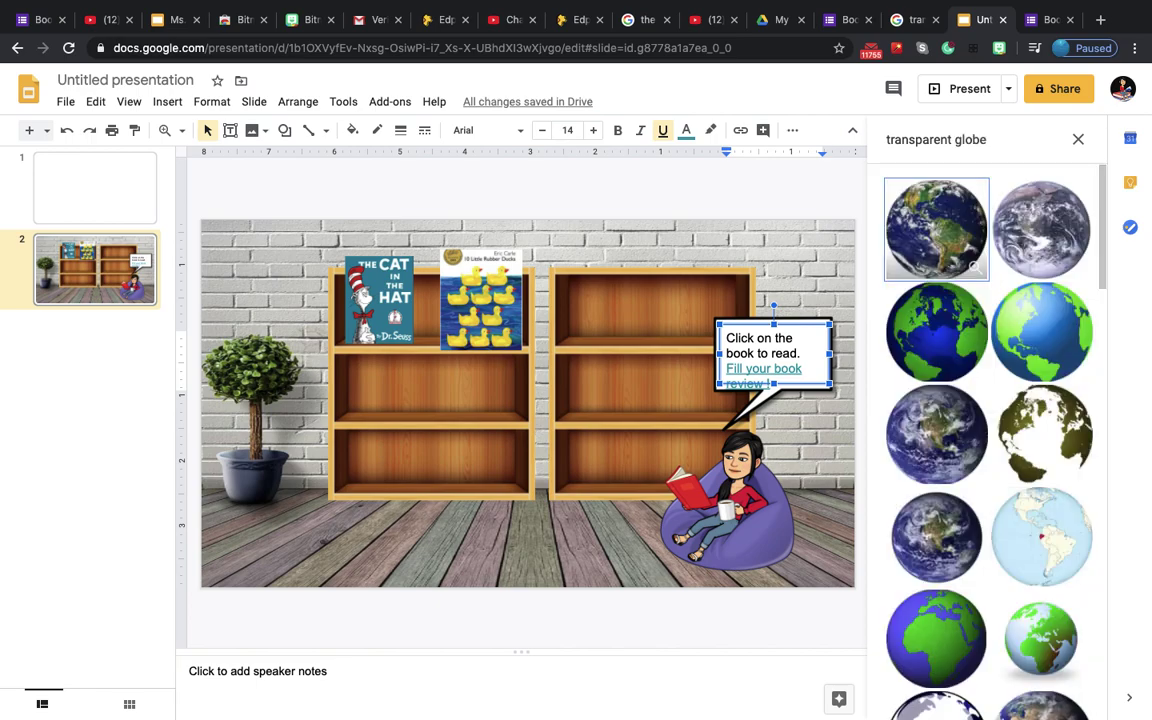
Step: Insert the image of the desk globe on a dark stand from the search results
scroll(1011, 478, "down", 3)
scroll(1011, 478, "down", 3)
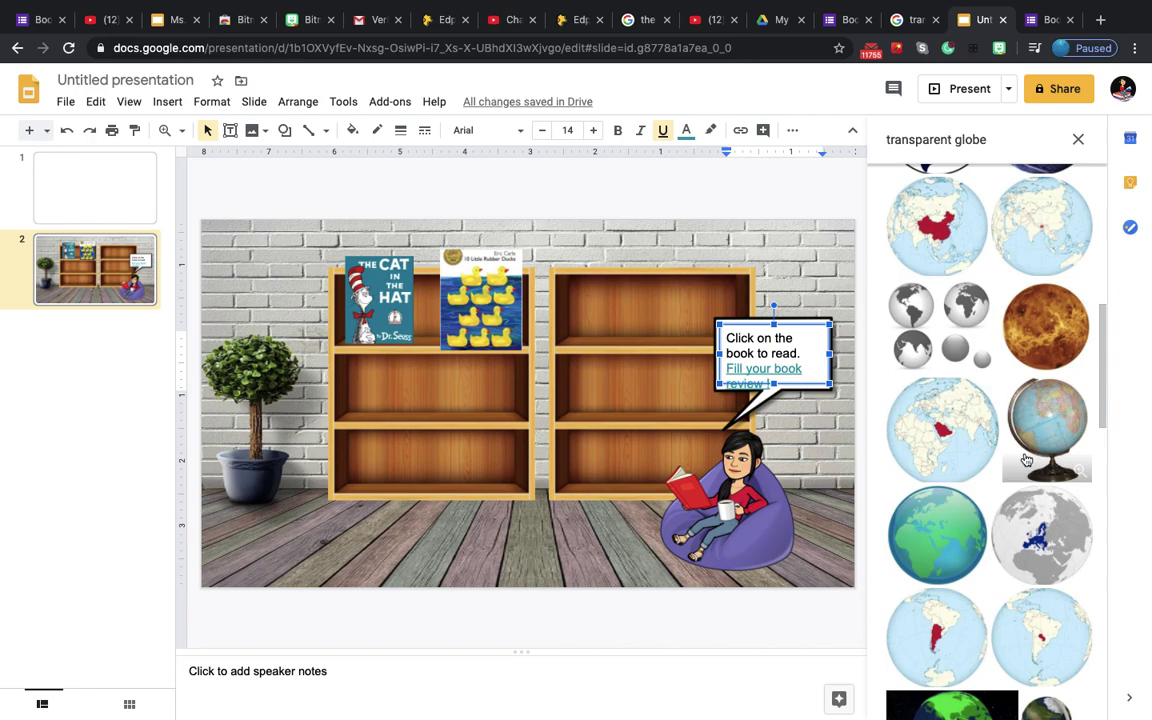
left_click(1047, 443)
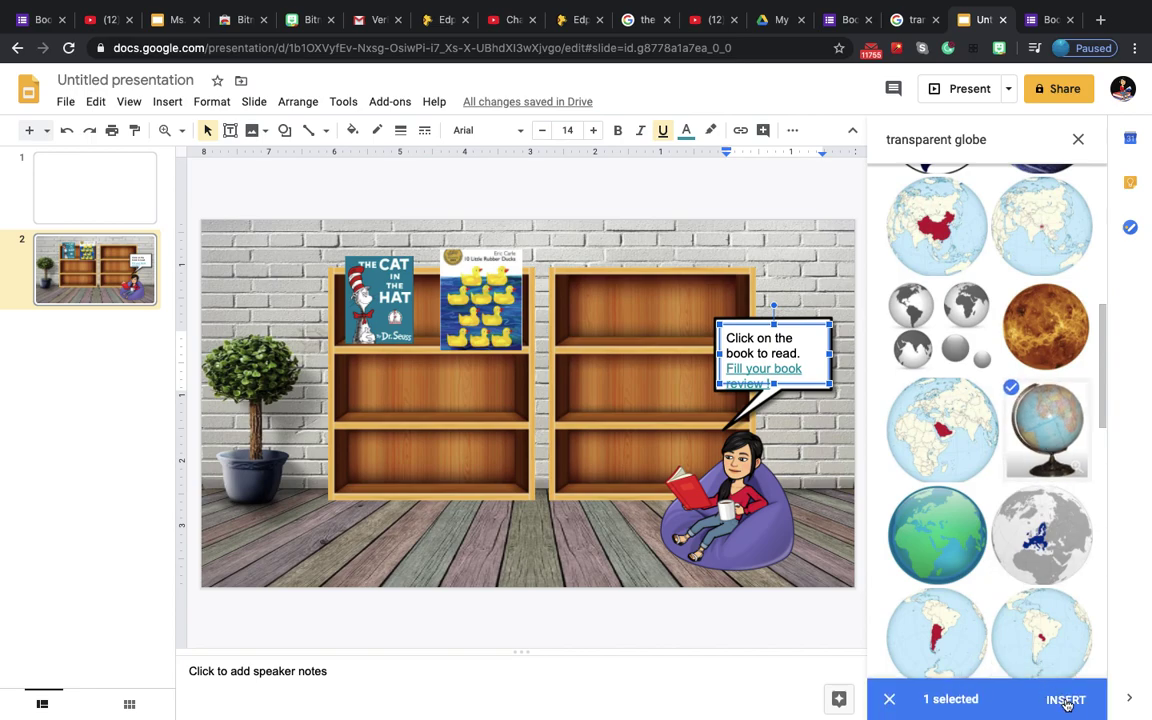
left_click(1064, 712)
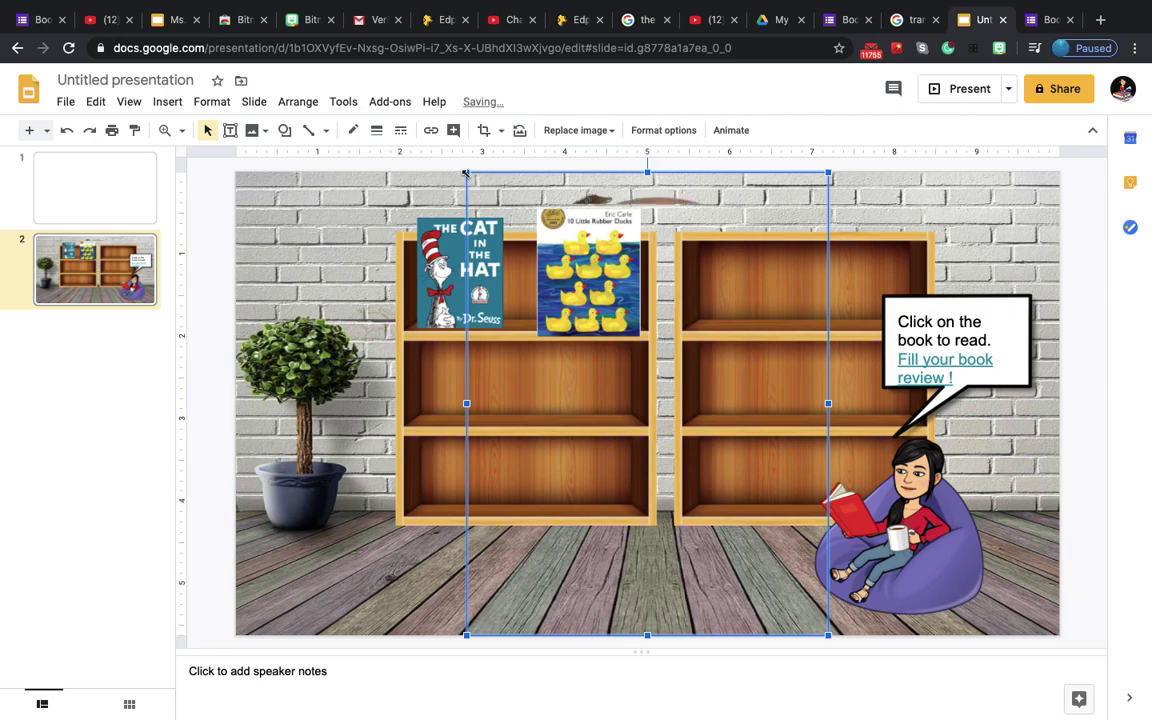
Step: Shrink and narrow the globe image, then place it on the top shelf of the right bookcase
left_click_drag(690, 400, 738, 471)
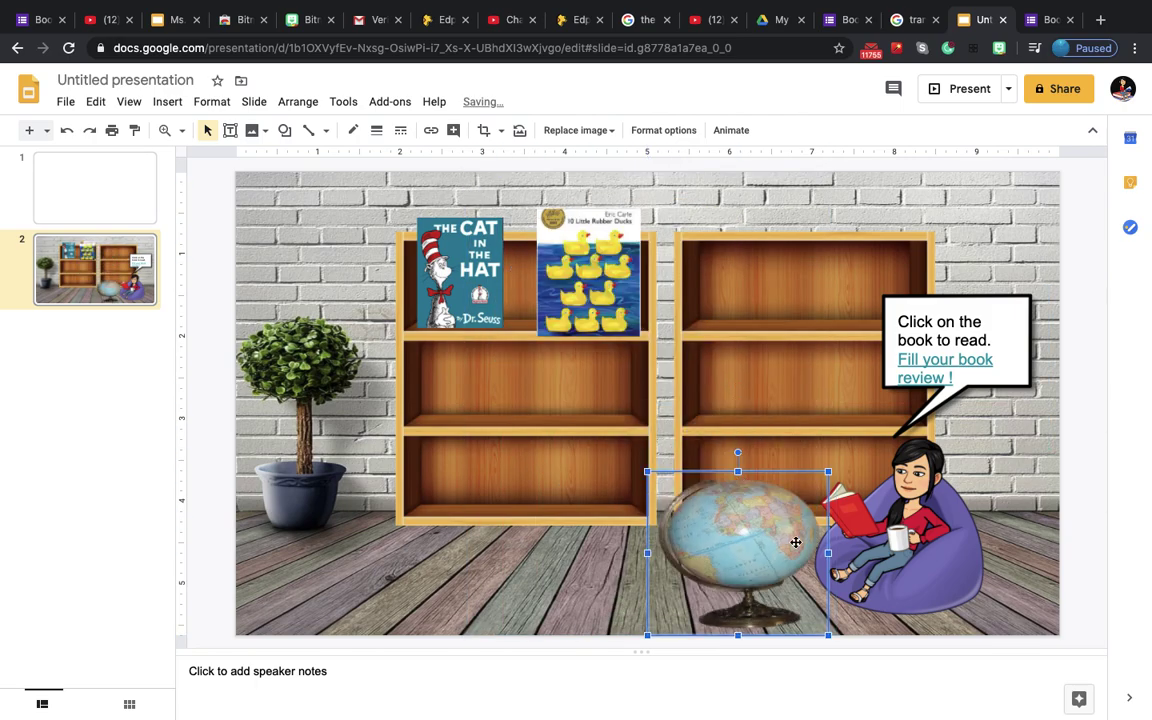
left_click_drag(828, 553, 758, 553)
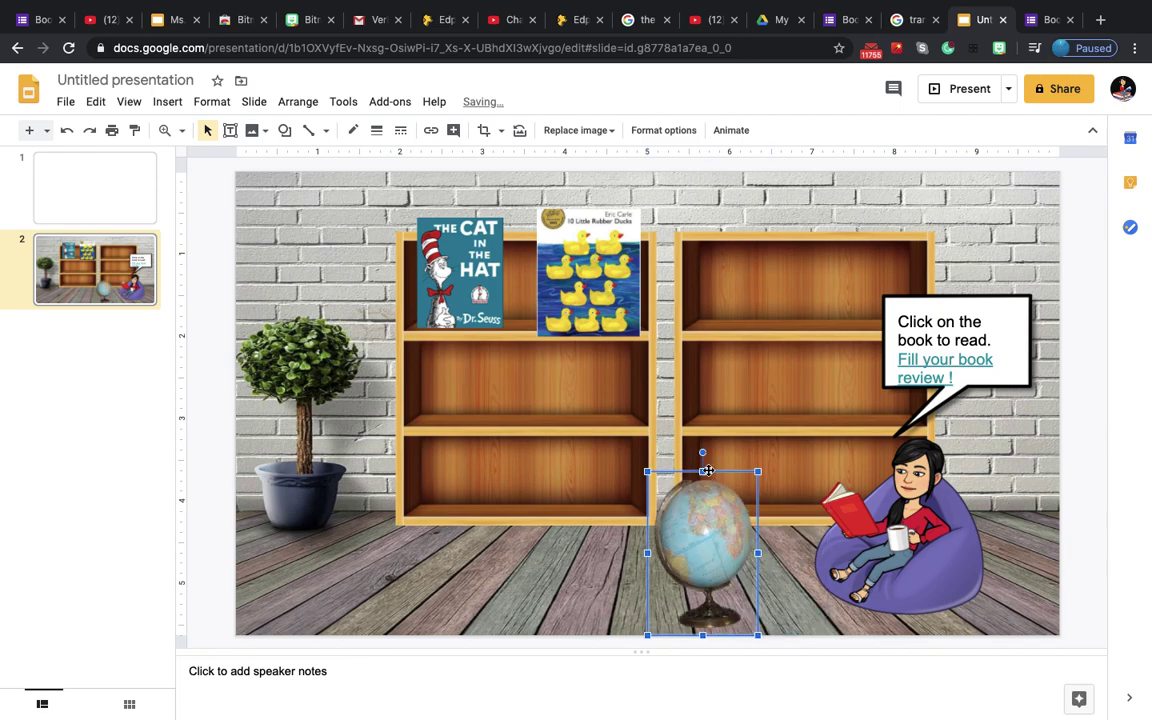
left_click_drag(703, 471, 702, 508)
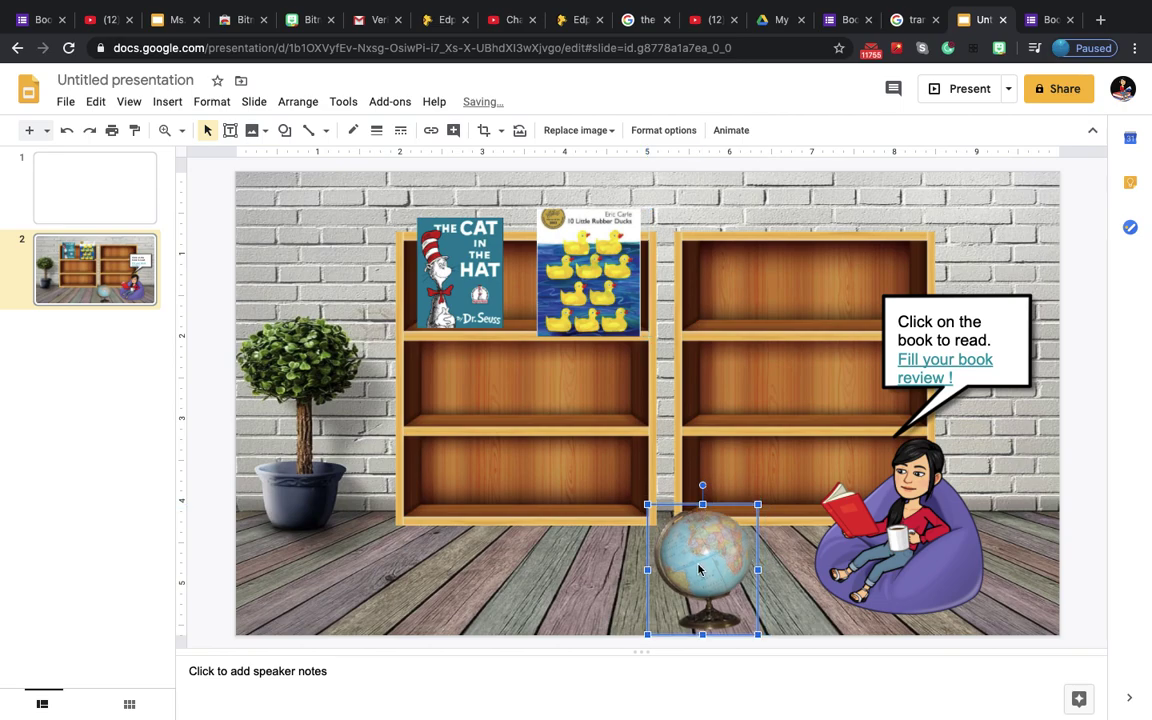
left_click_drag(698, 569, 761, 263)
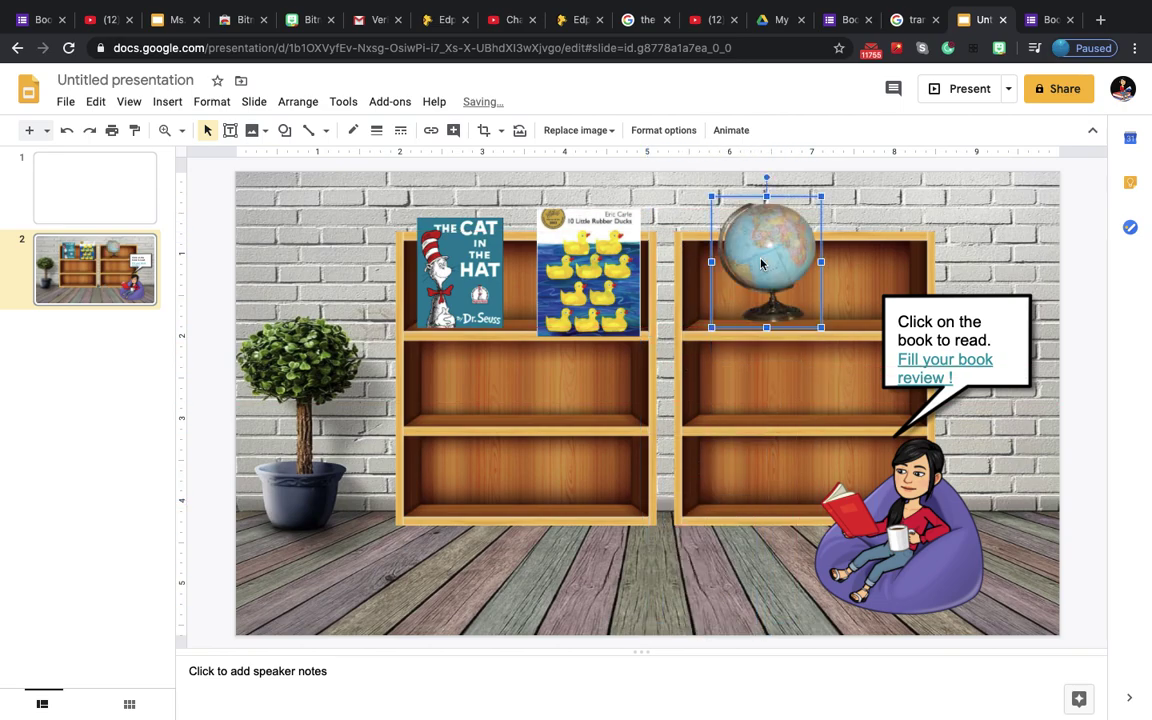
left_click(742, 427)
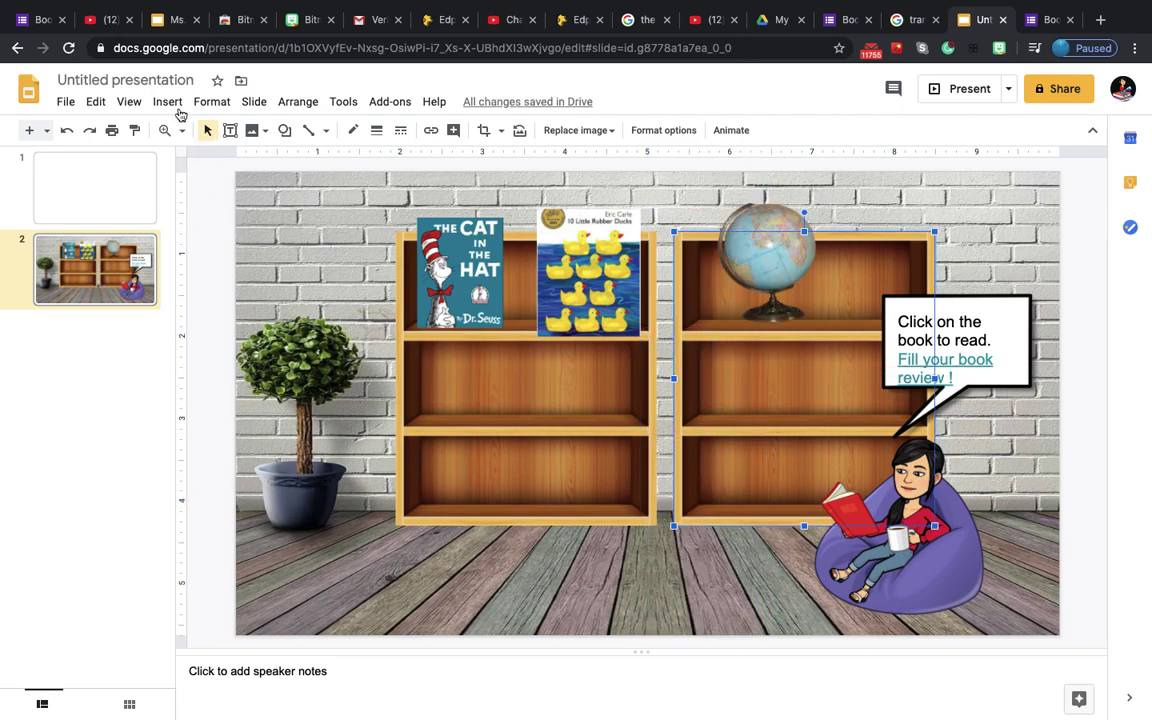
Step: Insert the "READ MORE BOOKS" image, Screenshot 2020-05-25 at 1.49.45 PM, from the computer's Desktop folder "Screenshots of books"
left_click(167, 101)
mouse_move(181, 131)
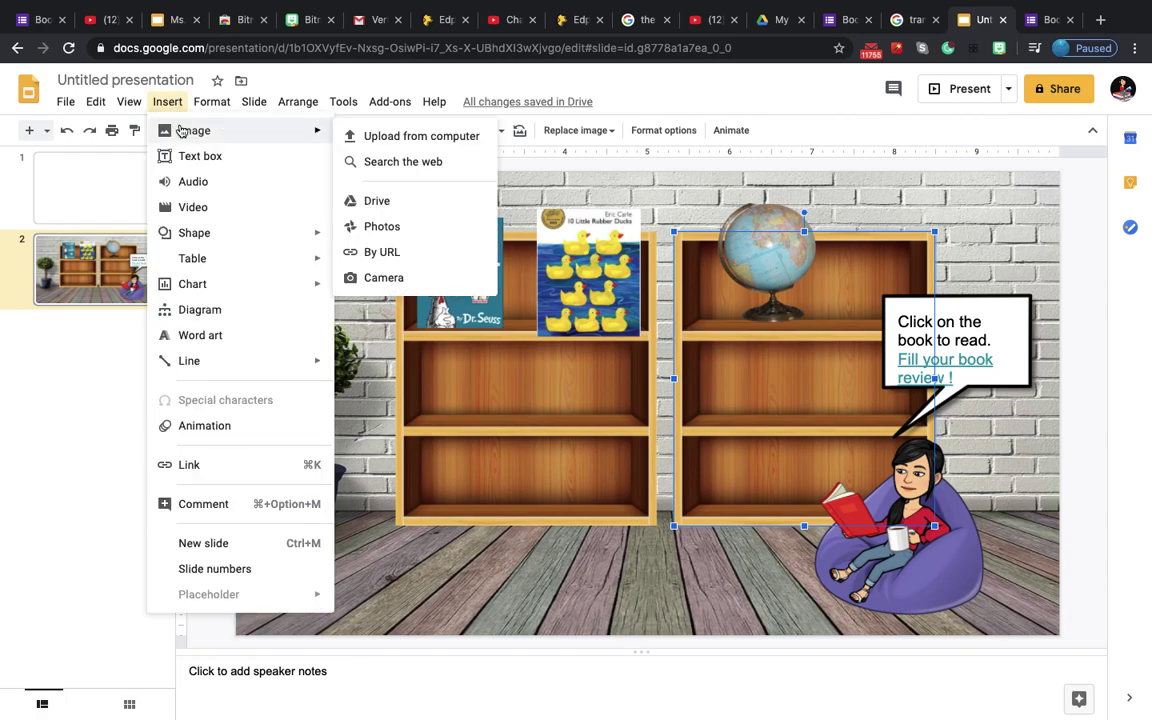
left_click(393, 139)
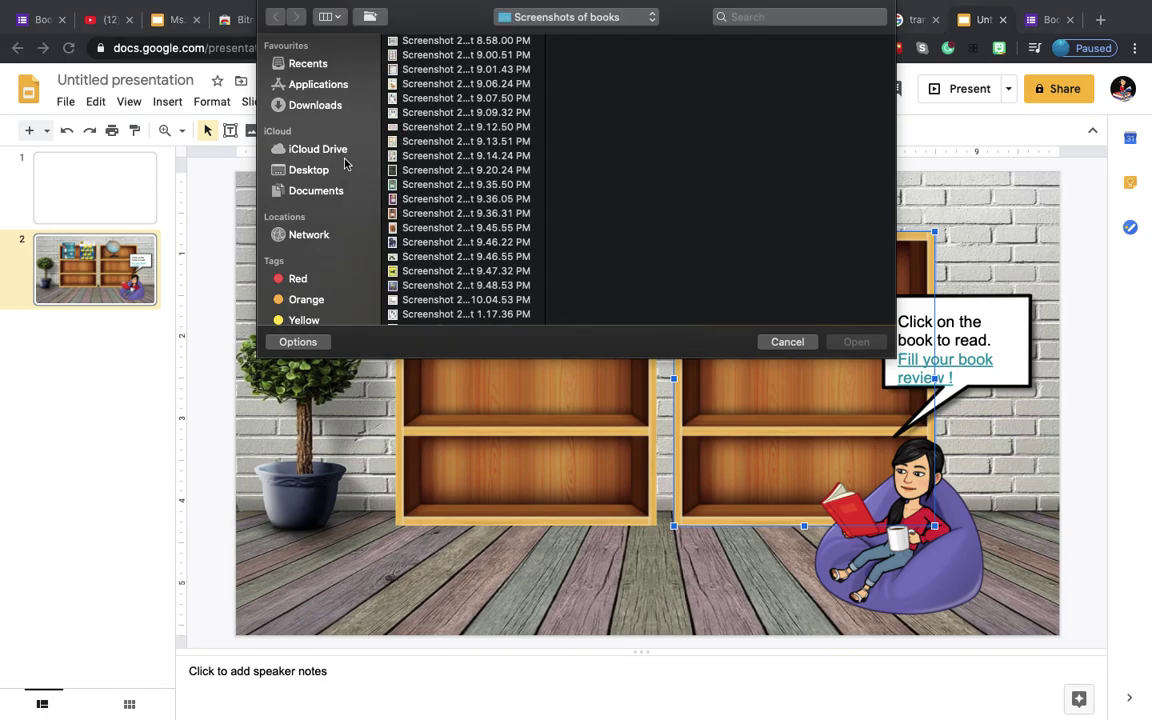
left_click(310, 169)
scroll(455, 296, "down", 10)
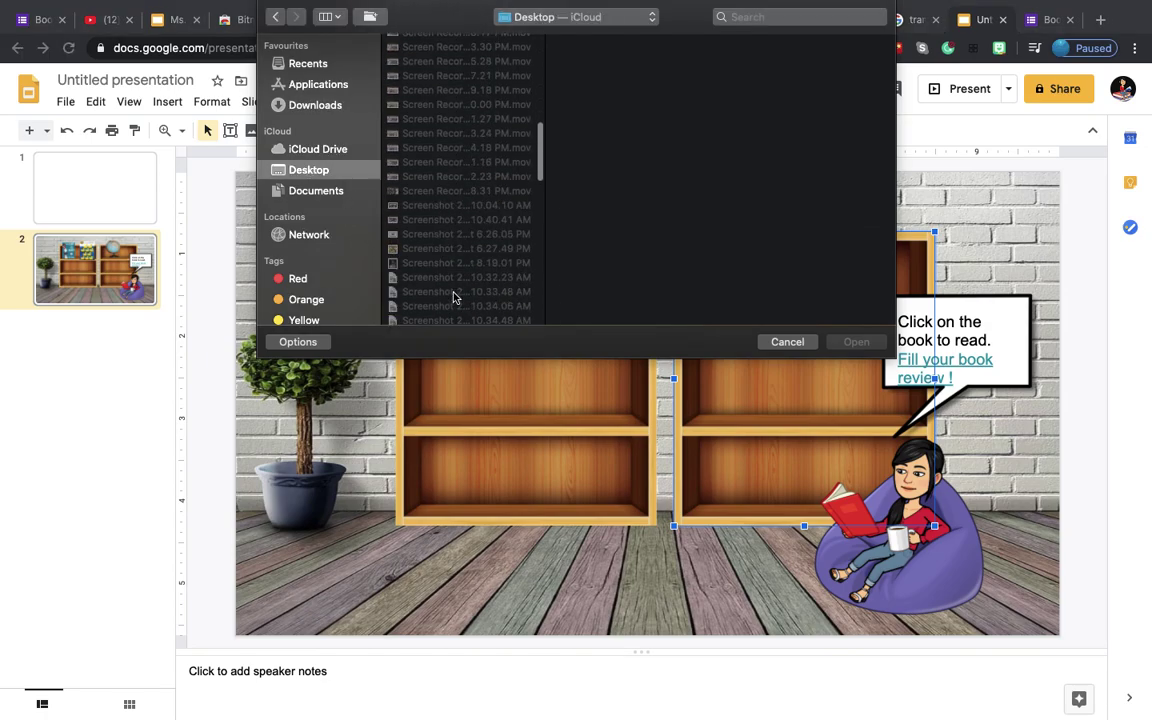
scroll(468, 113, "up", 10)
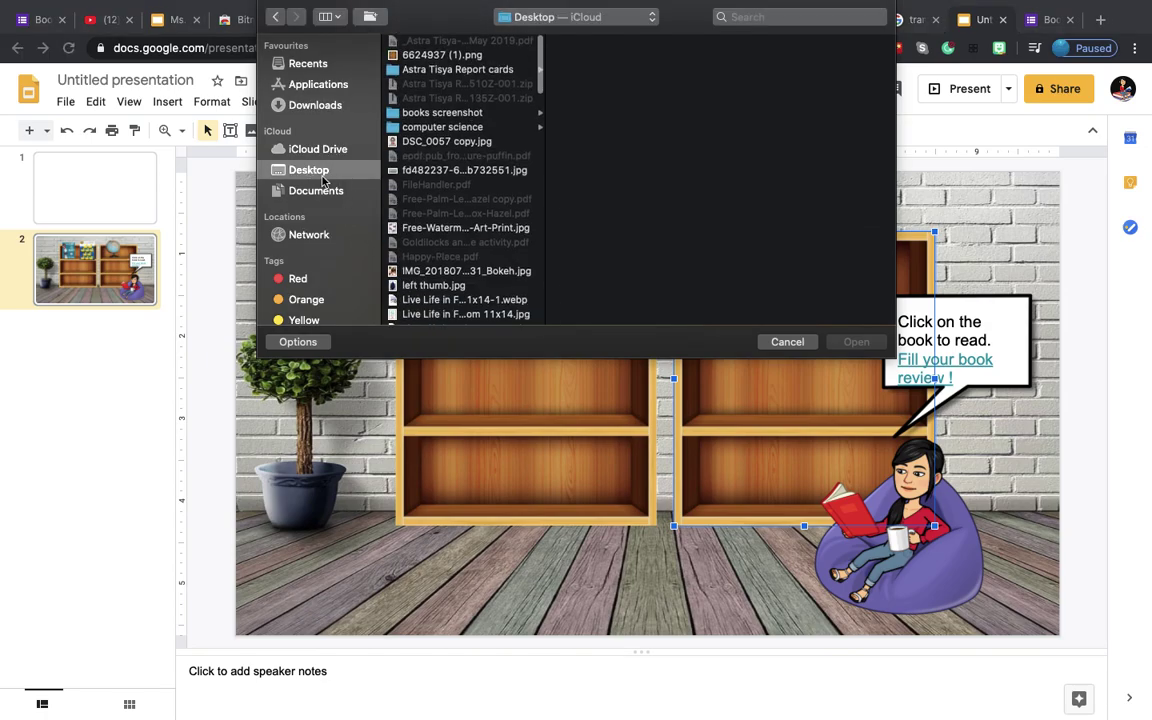
scroll(465, 210, "down", 15)
scroll(450, 245, "up", 1)
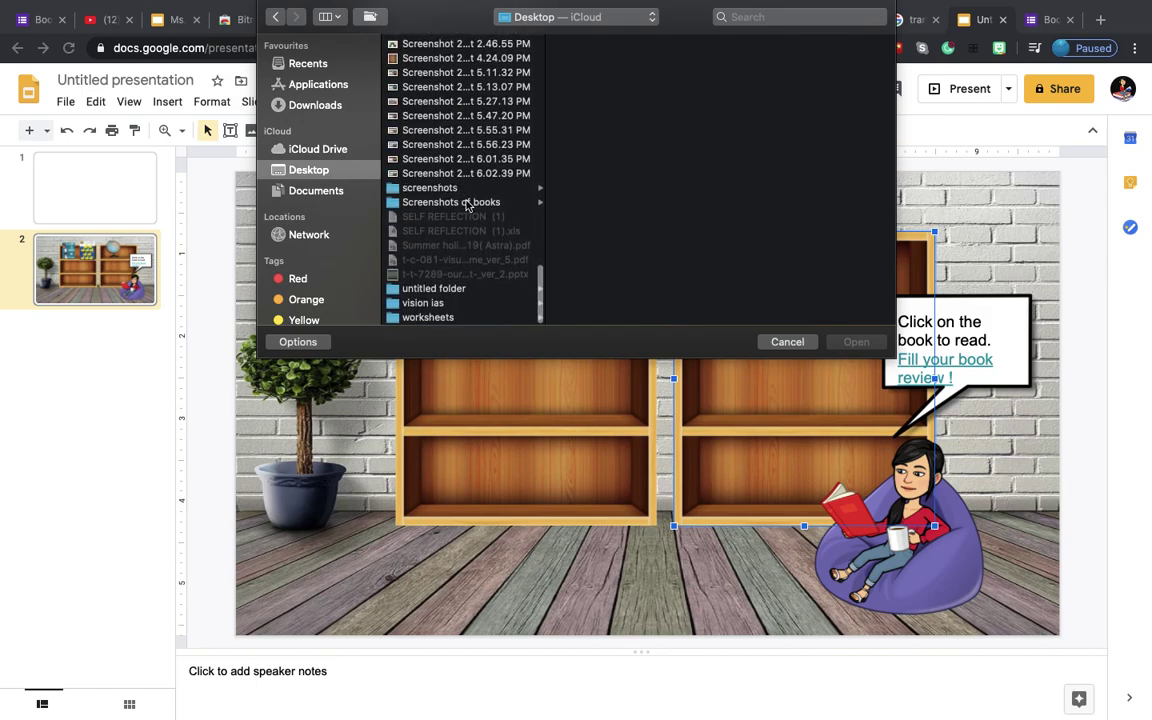
left_click(445, 201)
scroll(645, 275, "down", 5)
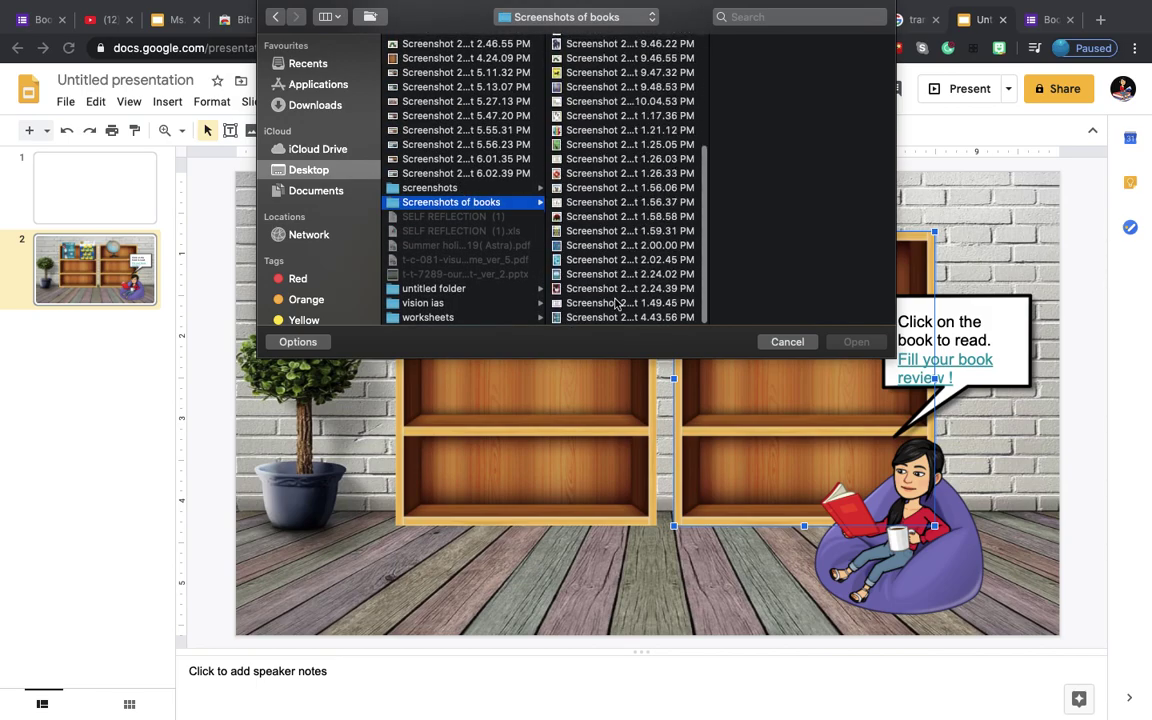
left_click(620, 302)
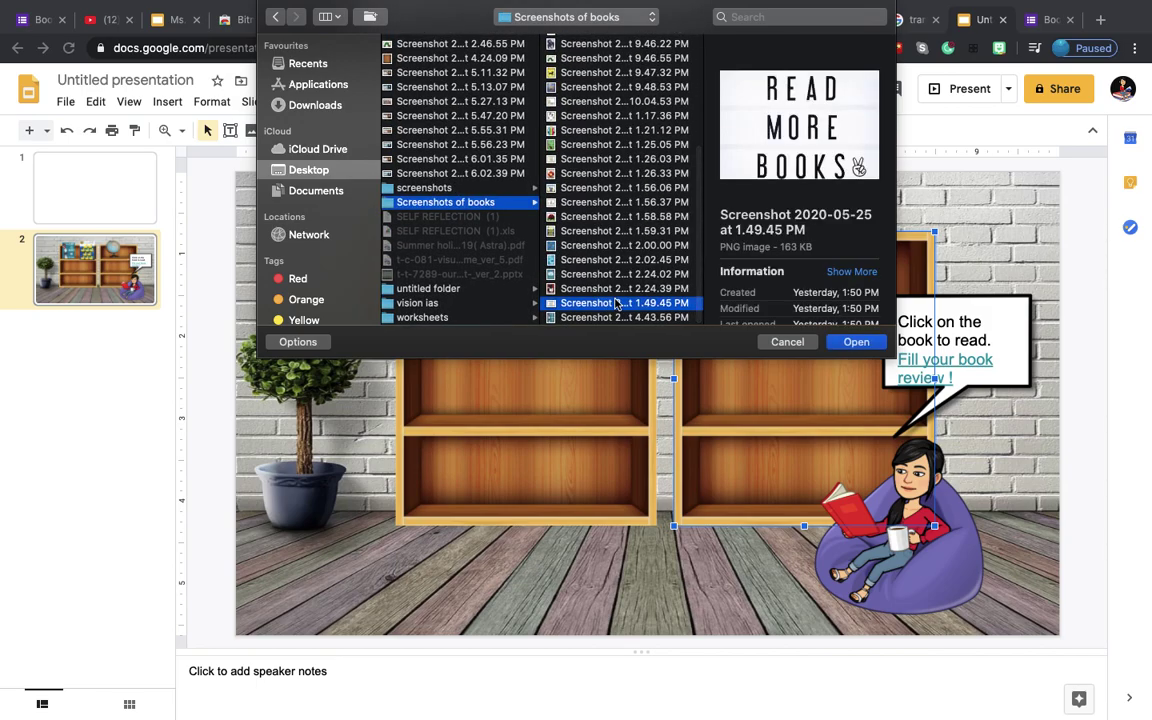
left_click(855, 343)
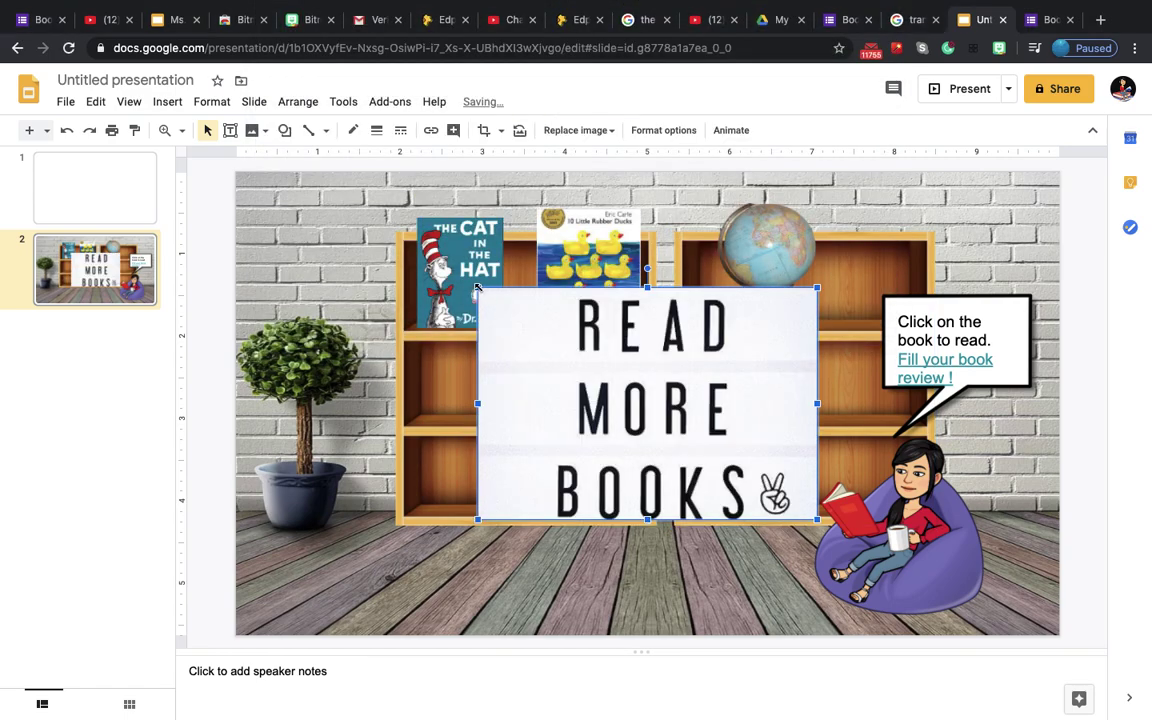
Step: Shrink and narrow the "READ MORE BOOKS" sign and place it above the right end of the right bookcase
left_click_drag(477, 288, 714, 405)
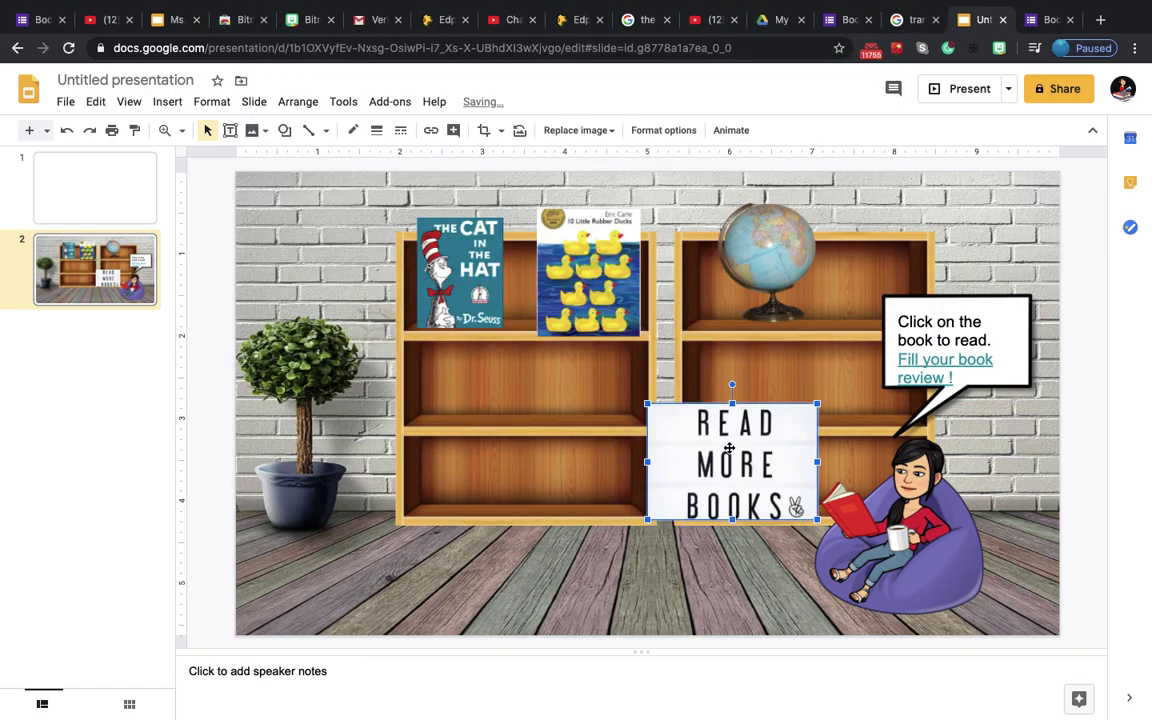
left_click_drag(811, 461, 785, 461)
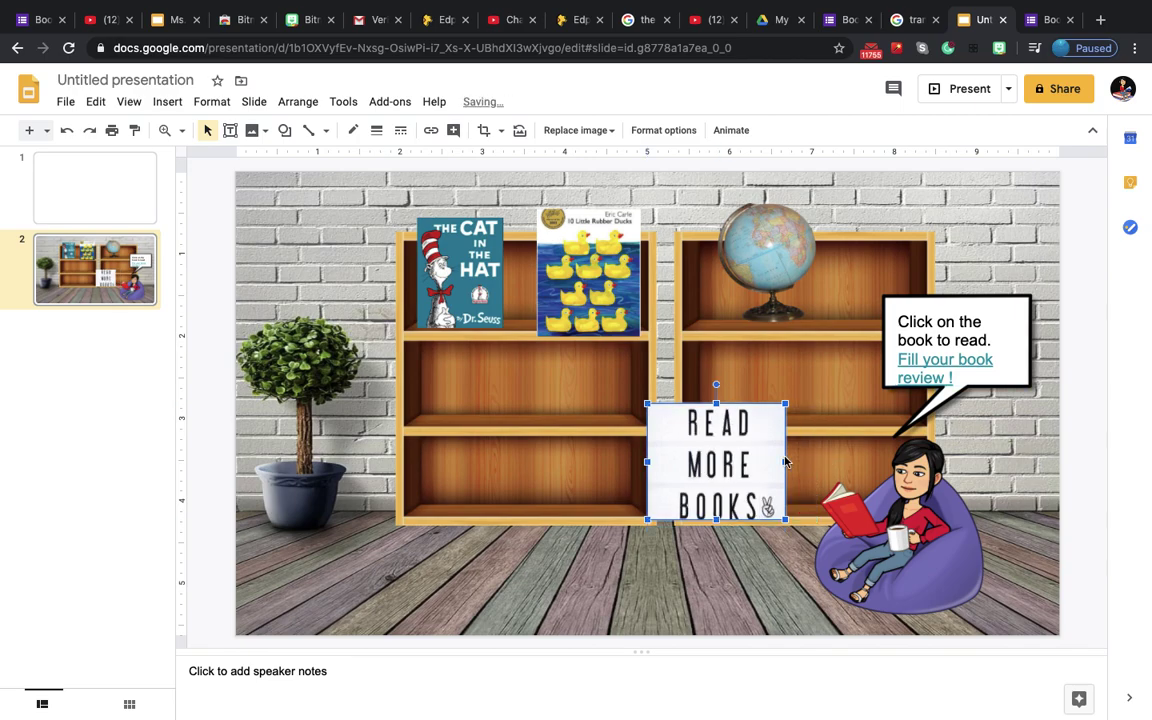
left_click_drag(716, 519, 888, 214)
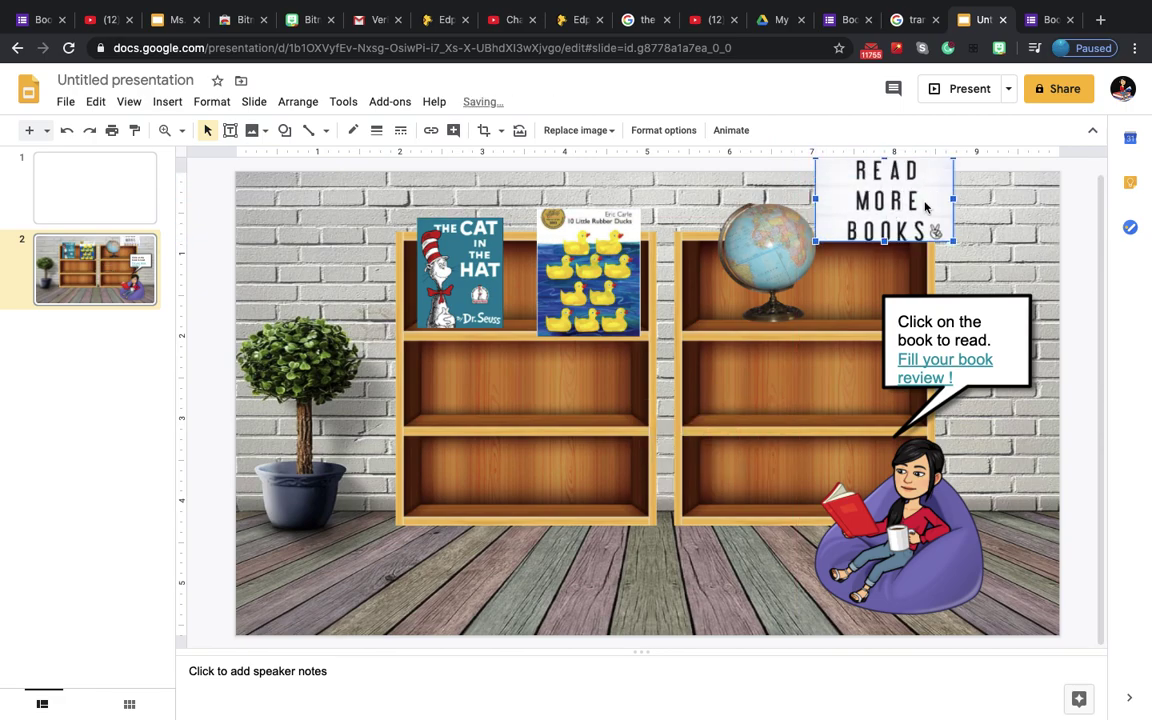
left_click(975, 216)
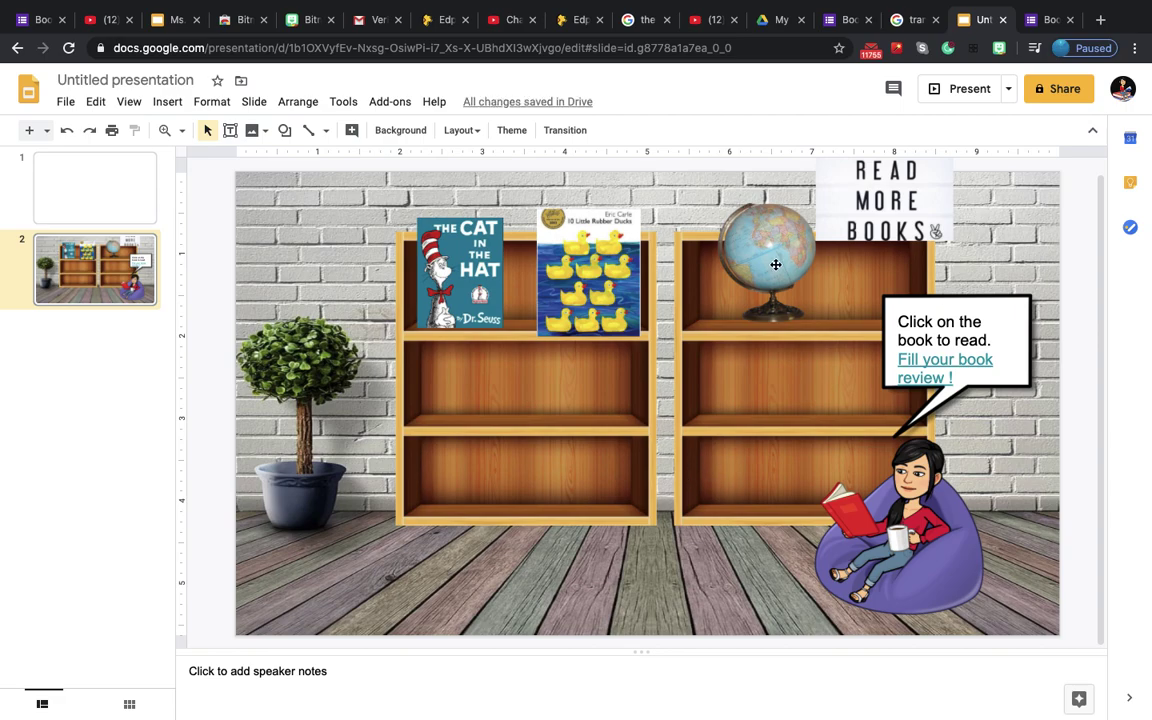
Step: Move the globe down to the middle shelf of the right bookcase and shrink it to fit there
left_click_drag(774, 265, 760, 357)
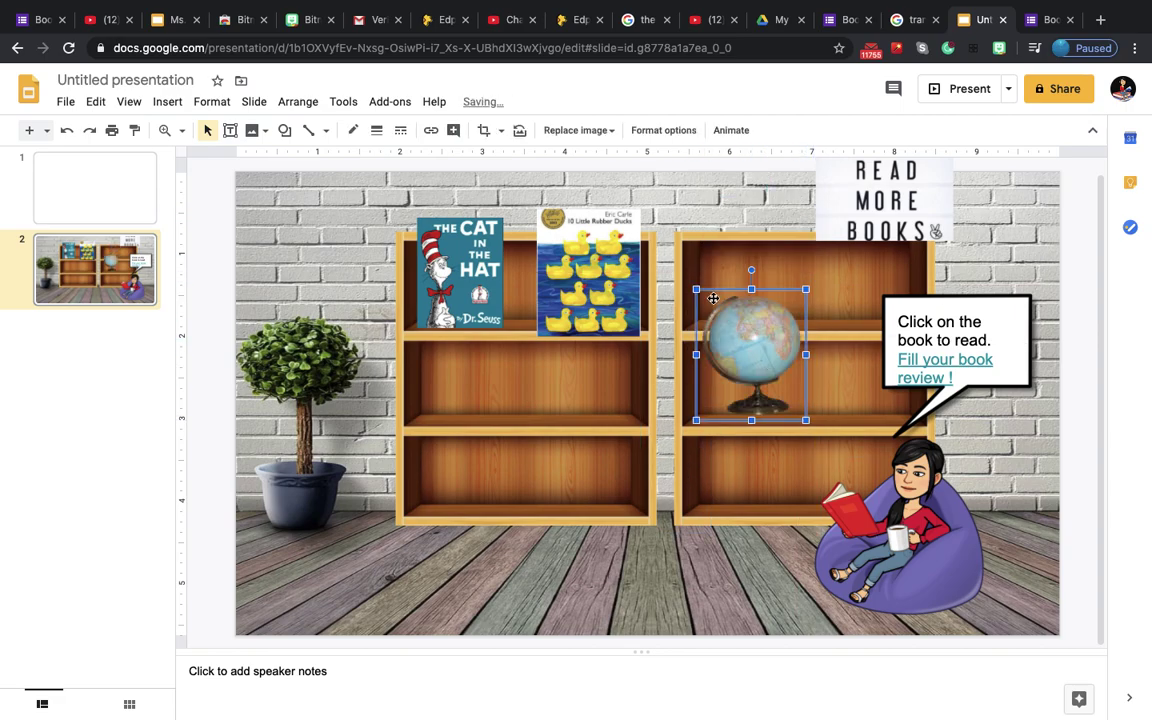
left_click_drag(697, 289, 733, 323)
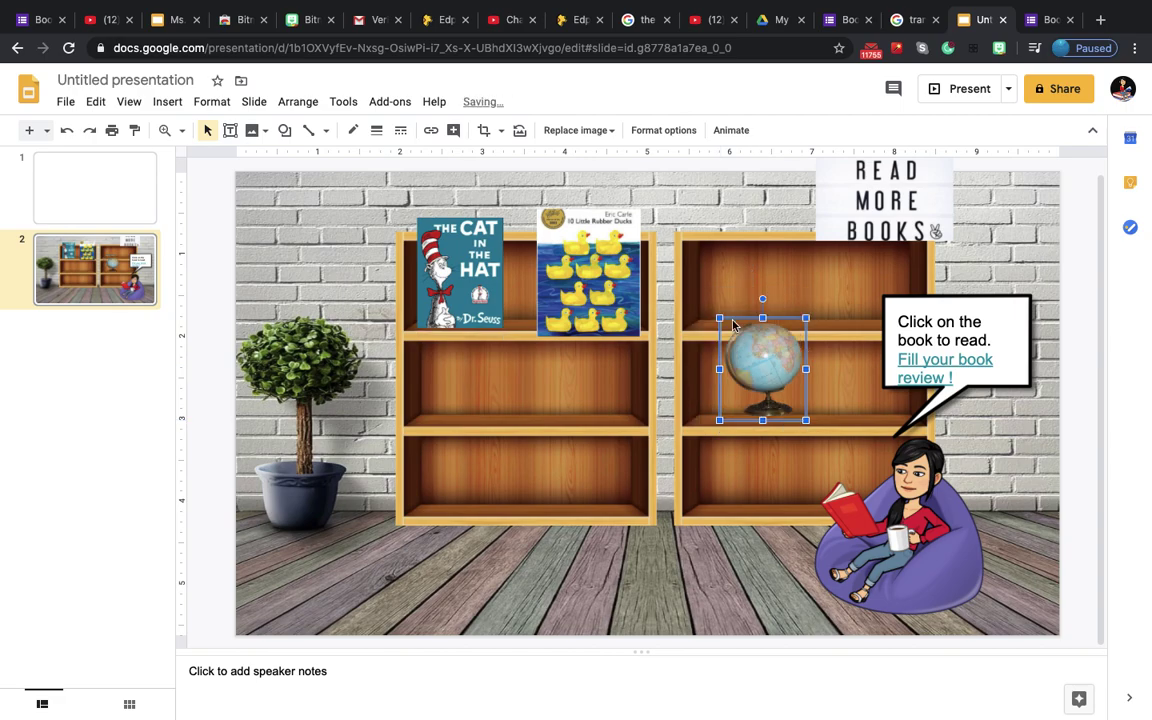
left_click(715, 573)
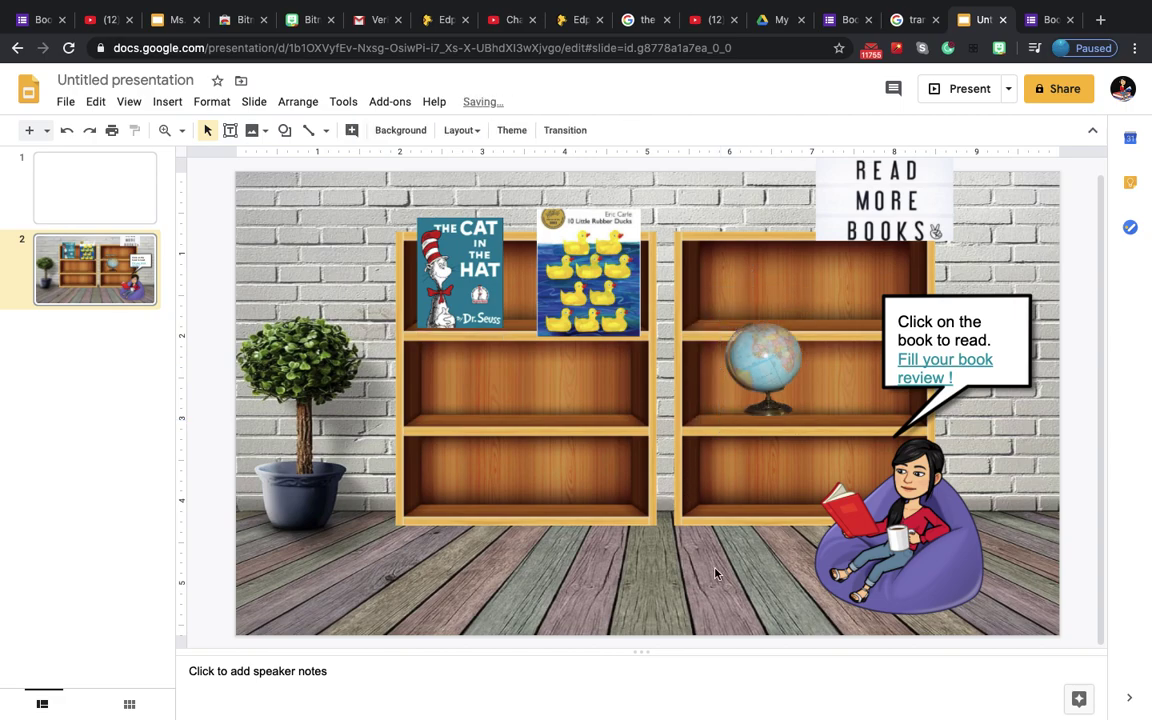